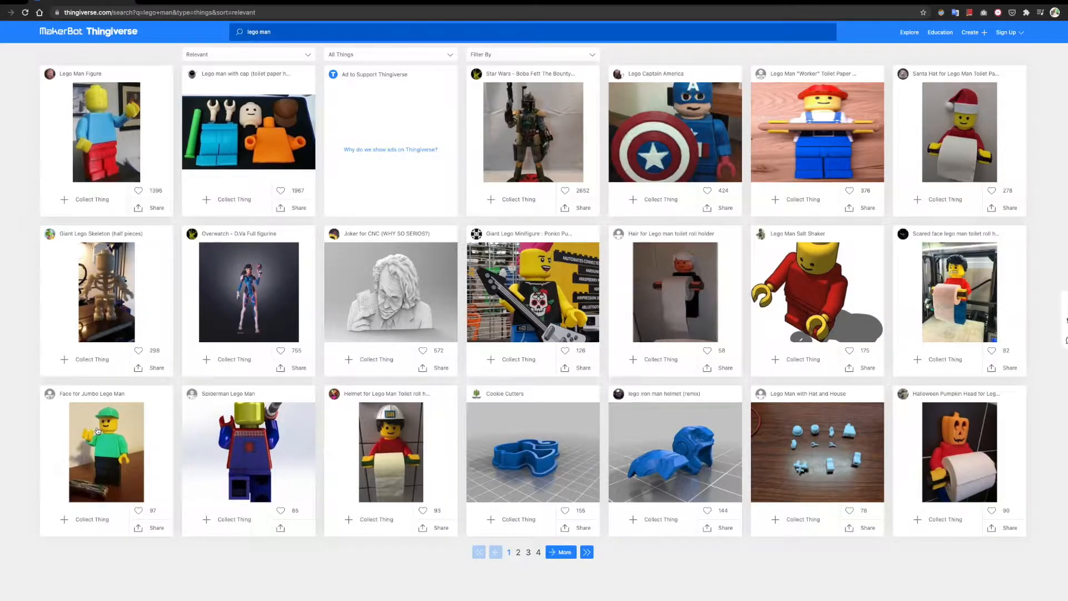
Open the Lego Man Figure model from the search results and download all its files
{"action": "left_click", "coordinate": [102, 126]}
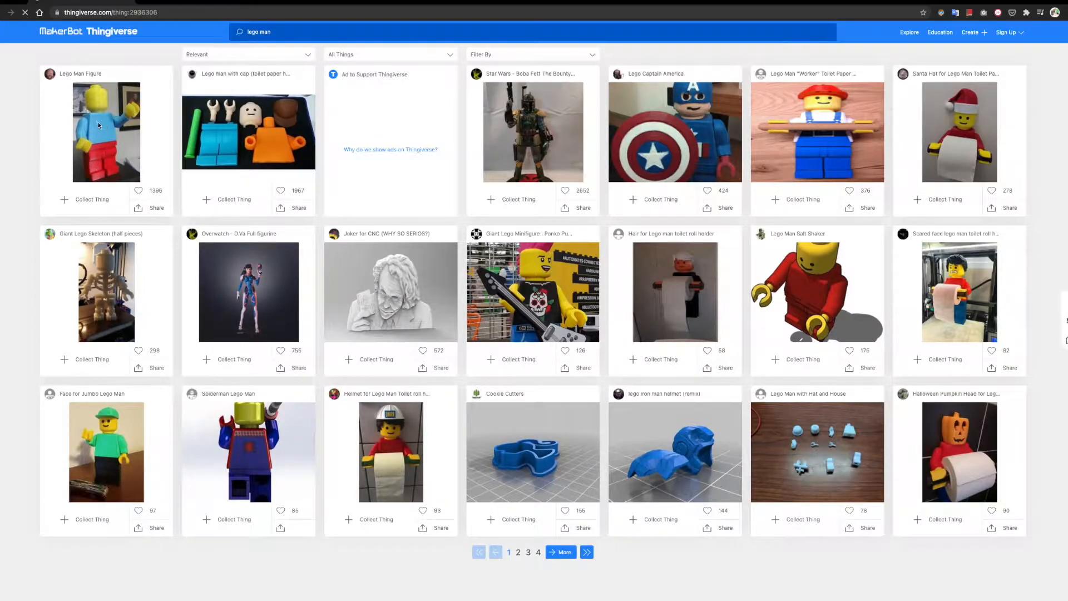
{"action": "left_click", "coordinate": [688, 136]}
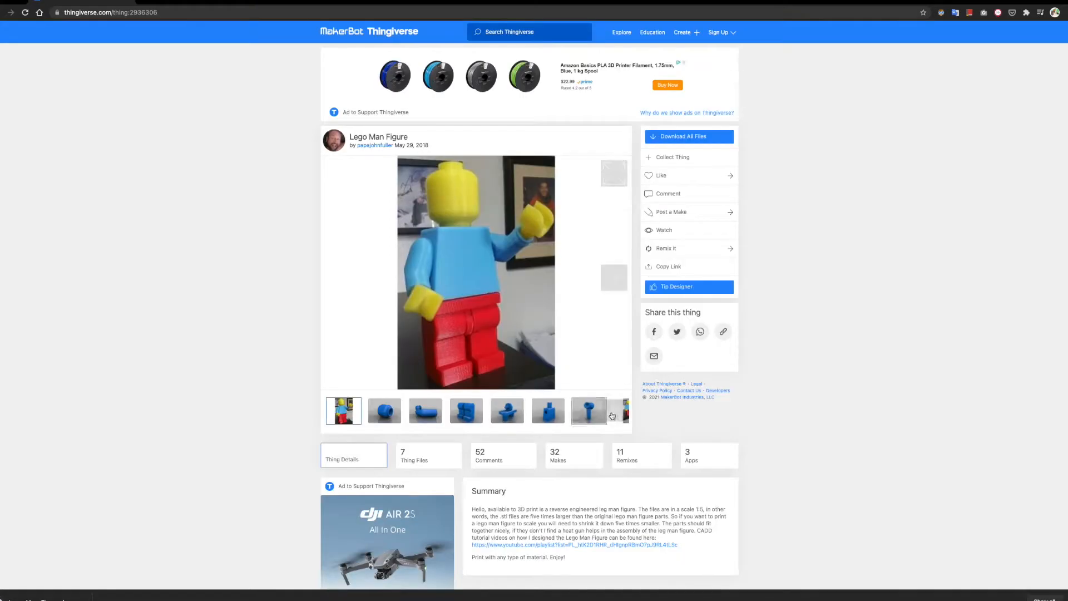
{"action": "left_click", "coordinate": [625, 420]}
Search Thingiverse for "lego helmet"
{"action": "left_click", "coordinate": [505, 31]}
{"action": "type", "text": "lego helmet"}
{"action": "key", "text": "Return"}
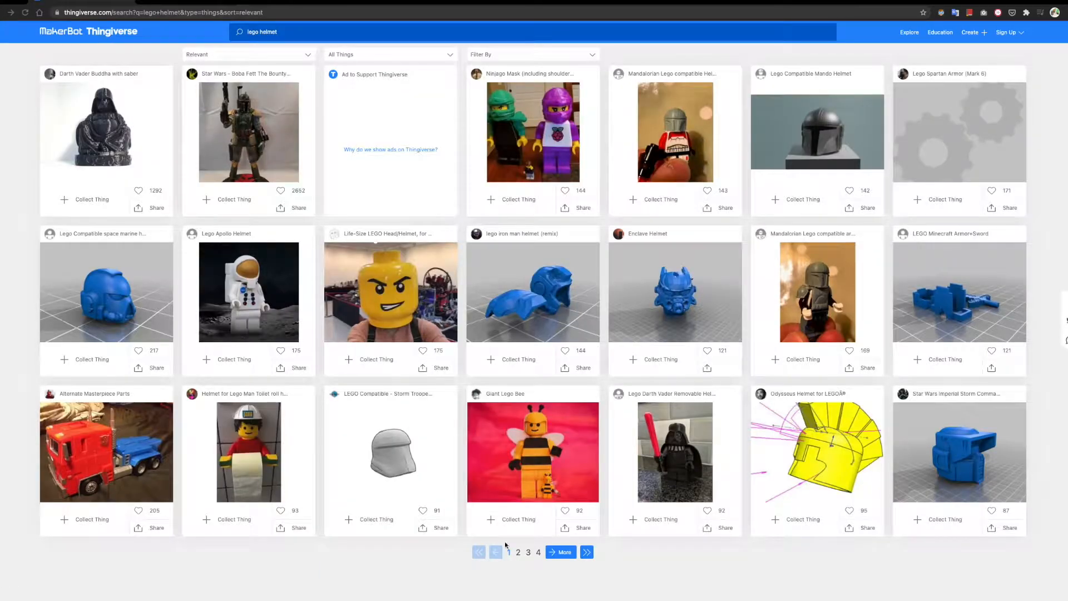
Open the Vintage Lego Space Helmet for Toilet Paper Roll Holder from the third results page and download all its files
{"action": "left_click", "coordinate": [518, 552]}
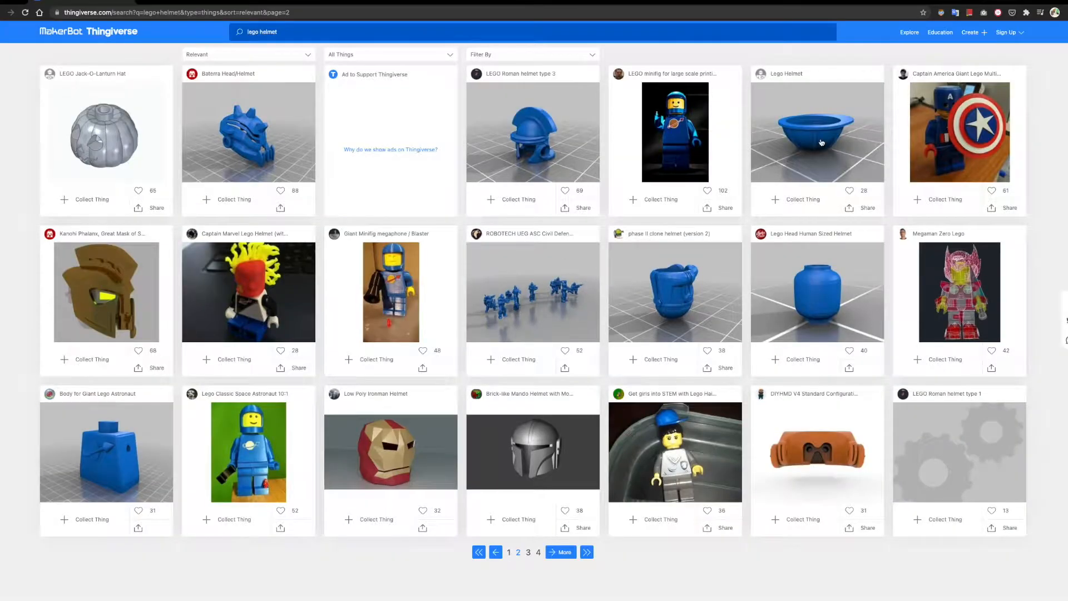
{"action": "left_click", "coordinate": [528, 552]}
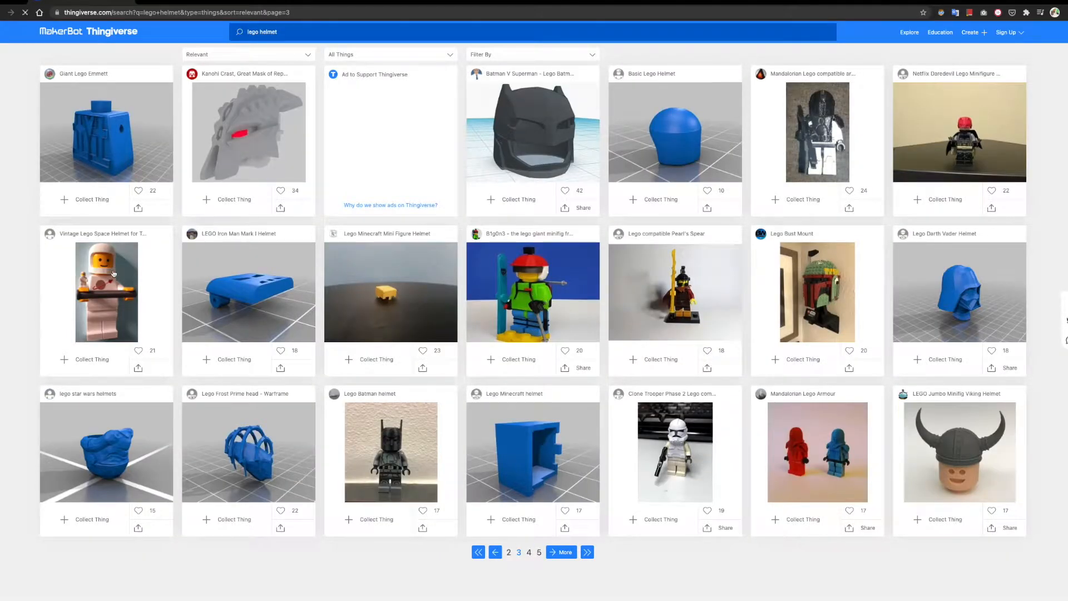
{"action": "left_click", "coordinate": [113, 273]}
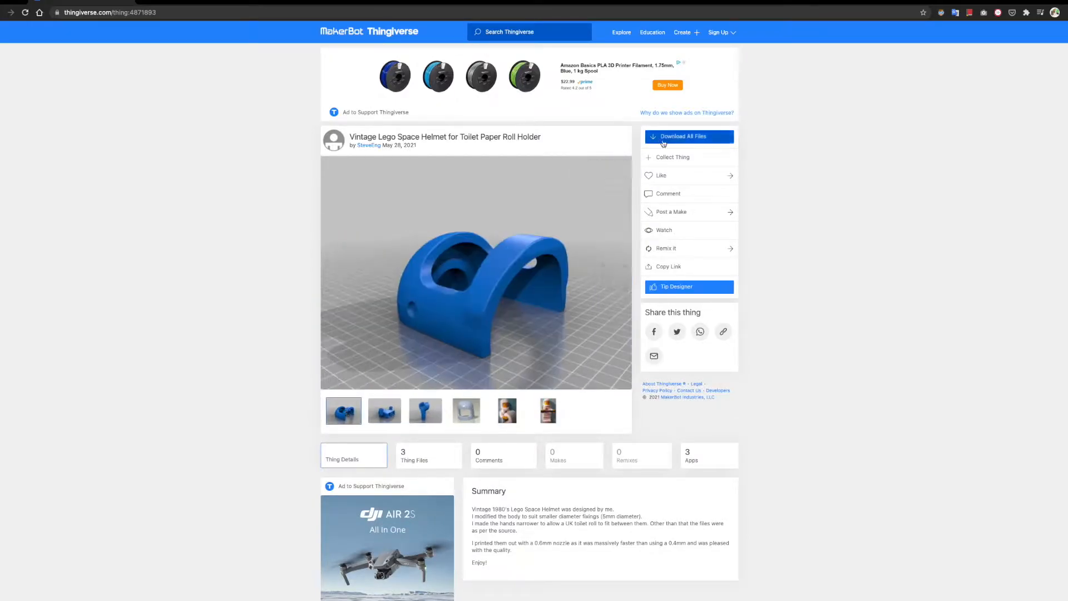
{"action": "left_click", "coordinate": [682, 136]}
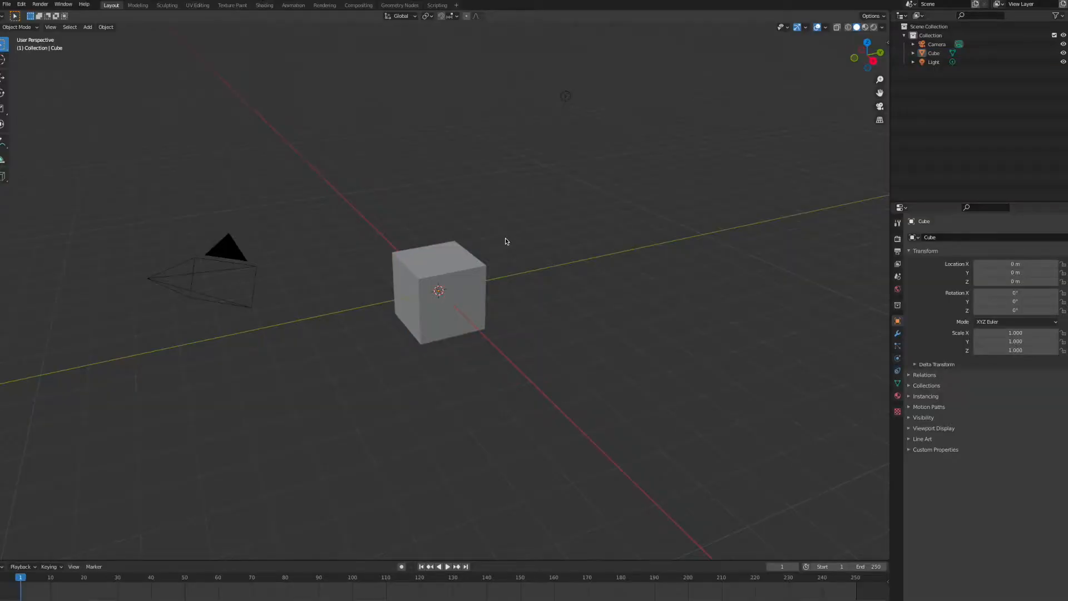
Switch to Blender and delete the default cube from the scene
{"action": "left_click", "coordinate": [461, 281]}
{"action": "key", "text": "x"}
{"action": "left_click", "coordinate": [462, 283]}
Add a mesh plane at the scene origin
{"action": "scroll", "coordinate": [460, 284], "scroll_direction": "down", "scroll_amount": 6}
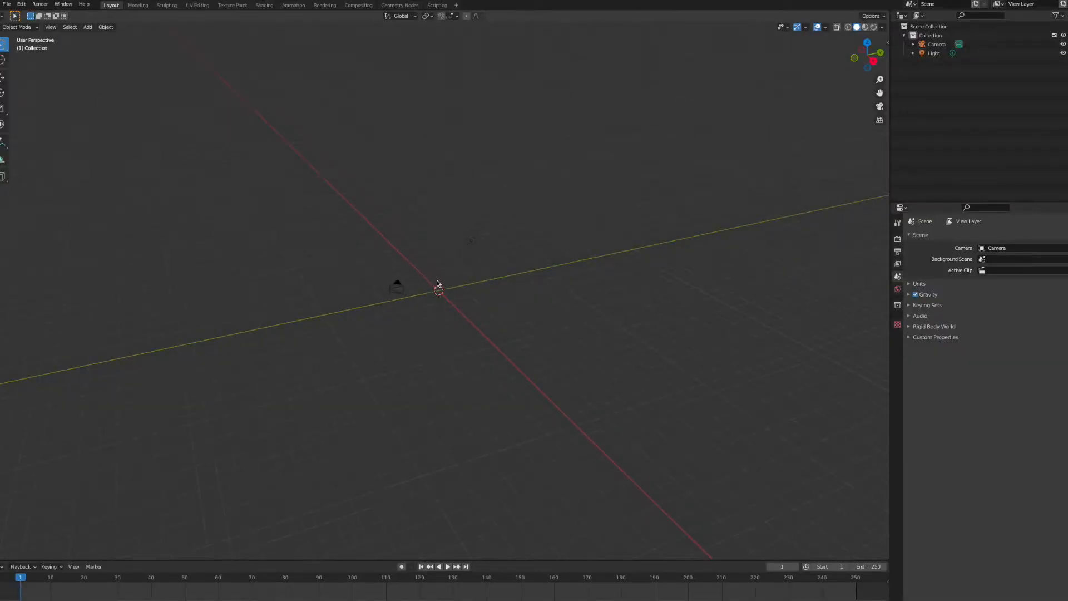
{"action": "key", "text": "shift+a"}
{"action": "mouse_move", "coordinate": [437, 281]}
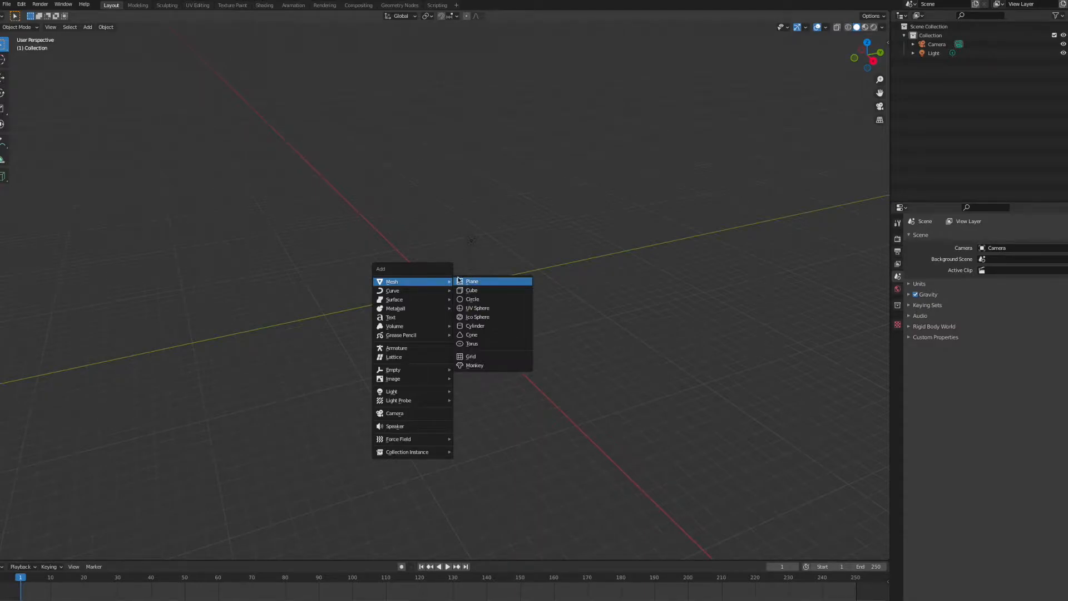
{"action": "left_click", "coordinate": [476, 284]}
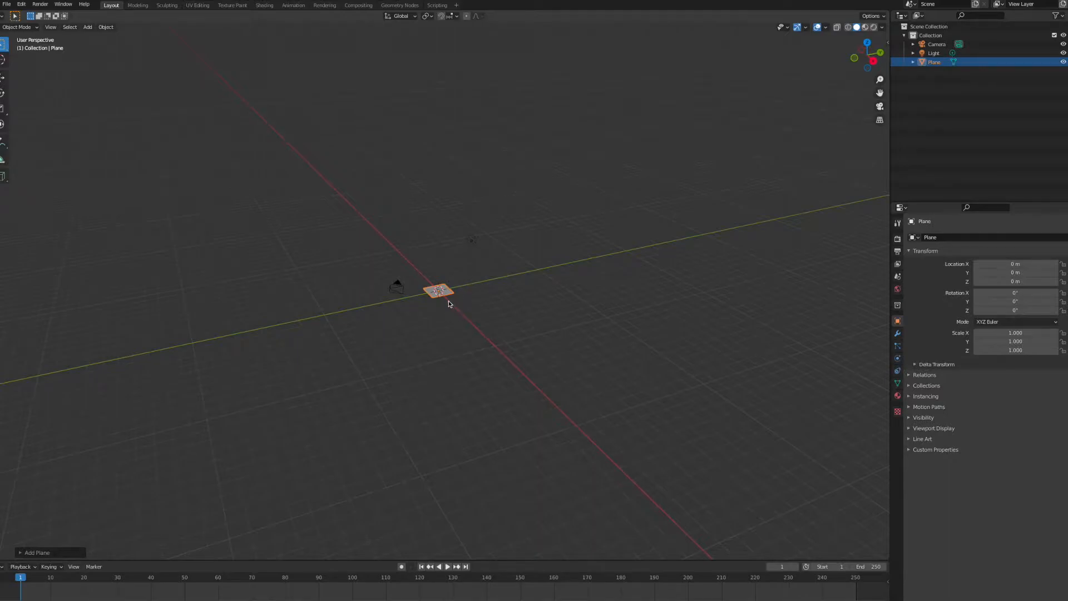
{"action": "scroll", "coordinate": [450, 302], "scroll_direction": "up", "scroll_amount": 6}
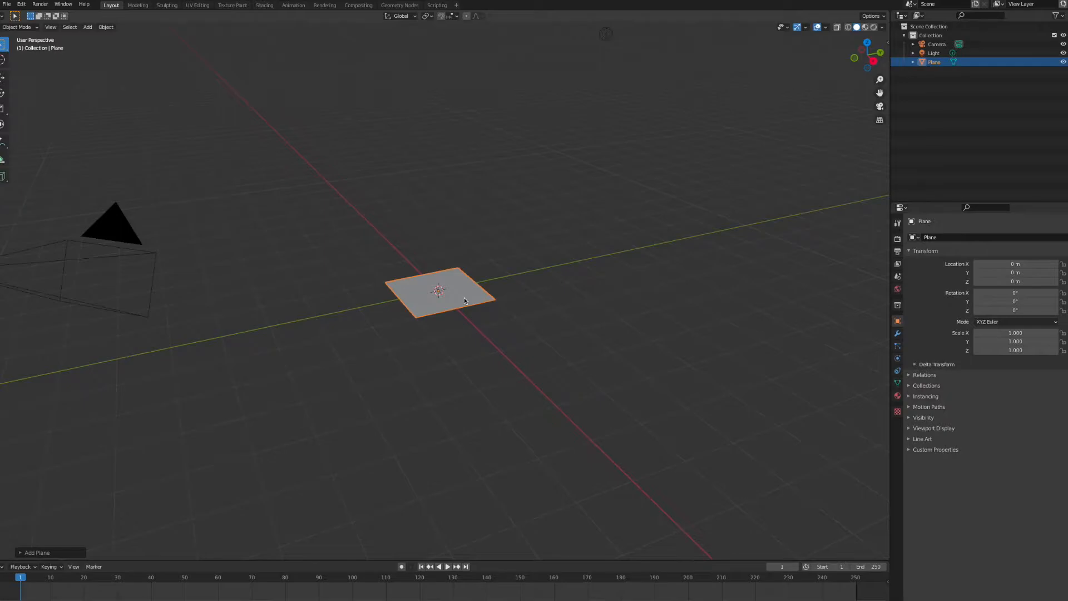
{"action": "scroll", "coordinate": [464, 298], "scroll_direction": "up", "scroll_amount": 4}
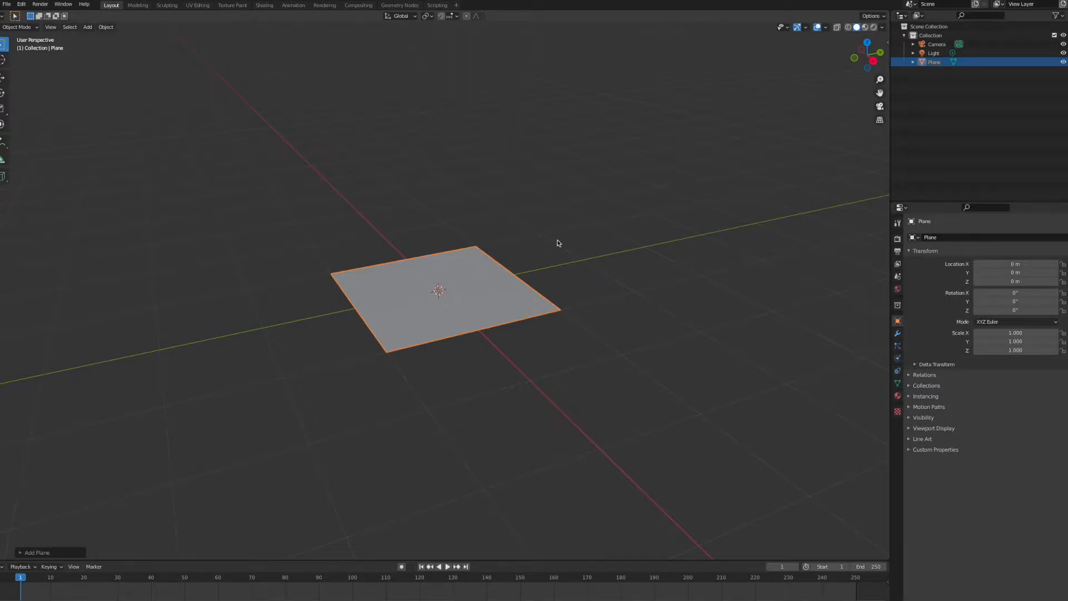
{"action": "middle_click_drag", "start_coordinate": [532, 306], "coordinate": [519, 345]}
{"action": "key", "text": "g"}
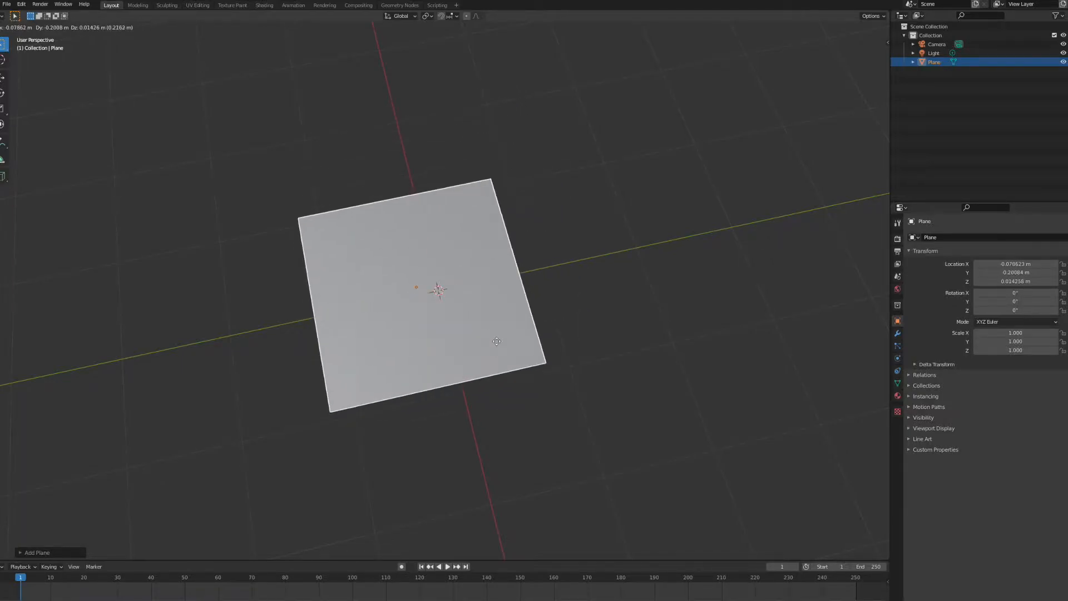
{"action": "left_click", "coordinate": [497, 343]}
{"action": "key", "text": "alt+g"}
Extend the plane into a rectangle by moving its positive-Y edge about 1.8 m along the Y axis in Edit Mode
{"action": "key", "text": "Tab"}
{"action": "left_click_drag", "start_coordinate": [487, 153], "coordinate": [605, 391]}
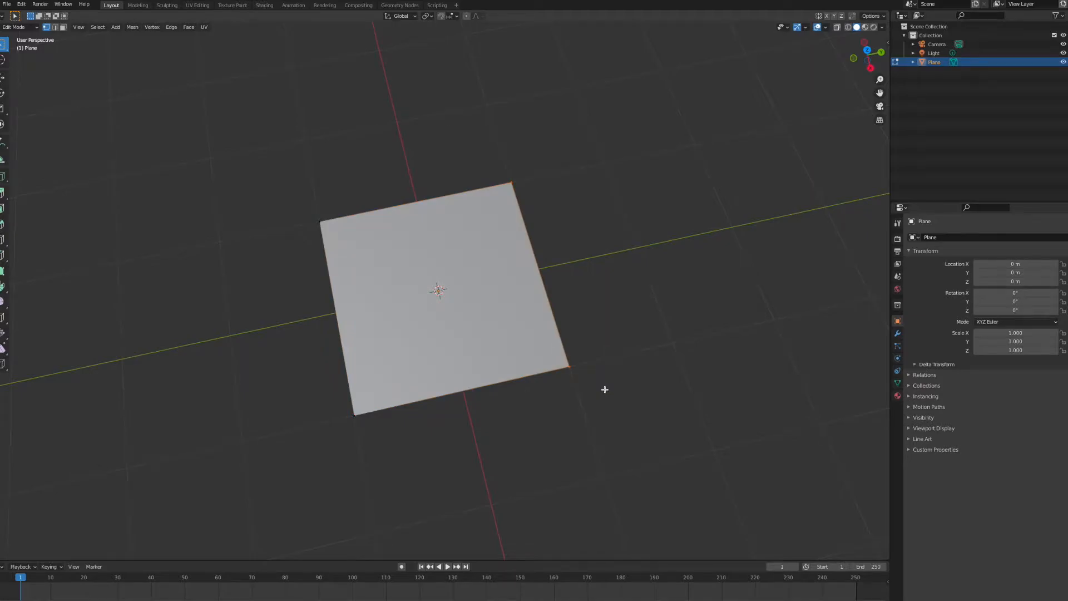
{"action": "key", "text": "g"}
{"action": "key", "text": "x"}
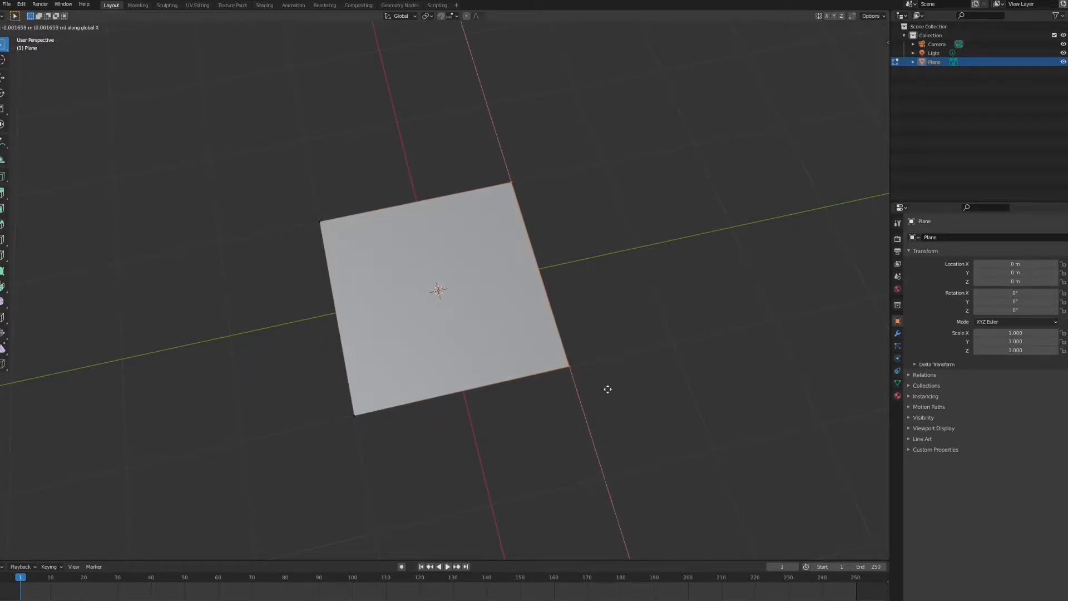
{"action": "key", "text": "y"}
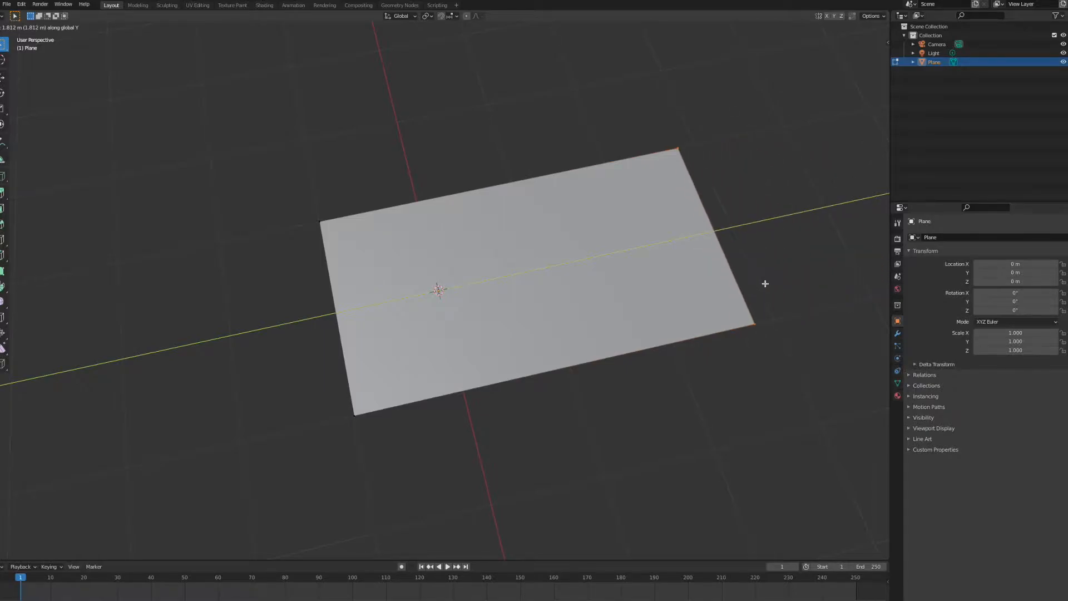
{"action": "left_click", "coordinate": [764, 284]}
{"action": "middle_click_drag", "start_coordinate": [763, 291], "coordinate": [777, 271]}
{"action": "scroll", "coordinate": [714, 293], "scroll_direction": "up", "scroll_amount": 3}
{"action": "scroll", "coordinate": [704, 315], "scroll_direction": "down", "scroll_amount": 2}
{"action": "middle_click_drag", "start_coordinate": [713, 317], "coordinate": [643, 305], "text": "shift"}
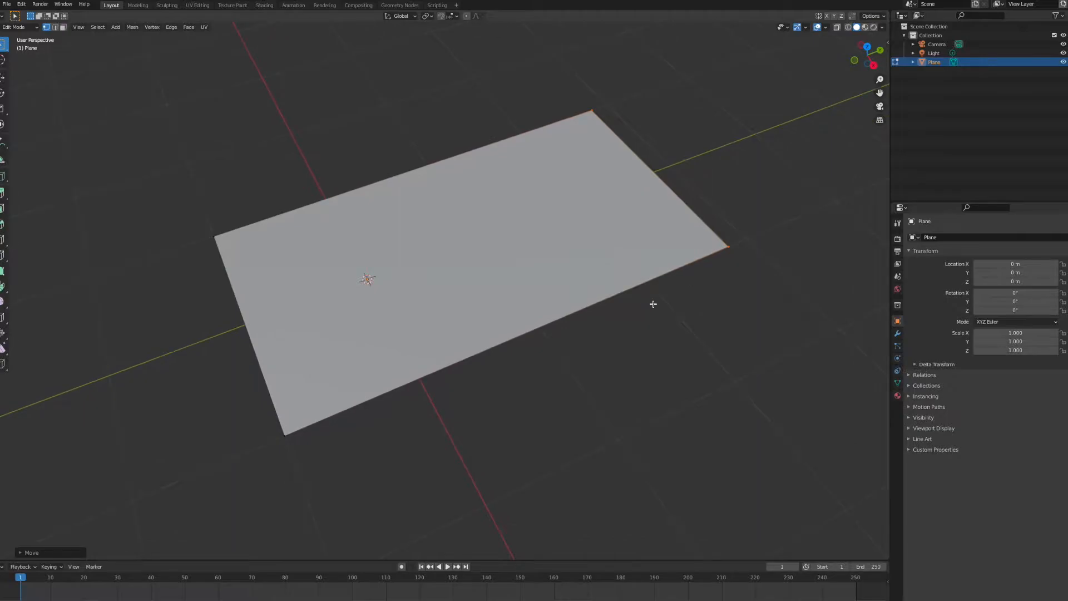
{"action": "key", "text": "Tab"}
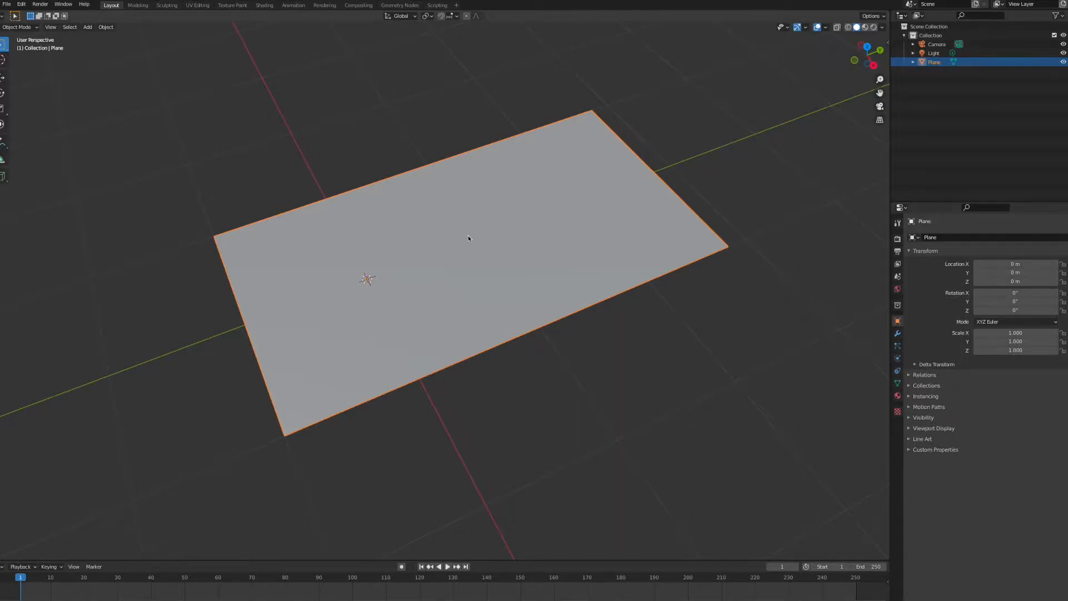
Create a new material on the plane and use an Image Texture as its Base Color
{"action": "left_click", "coordinate": [898, 396]}
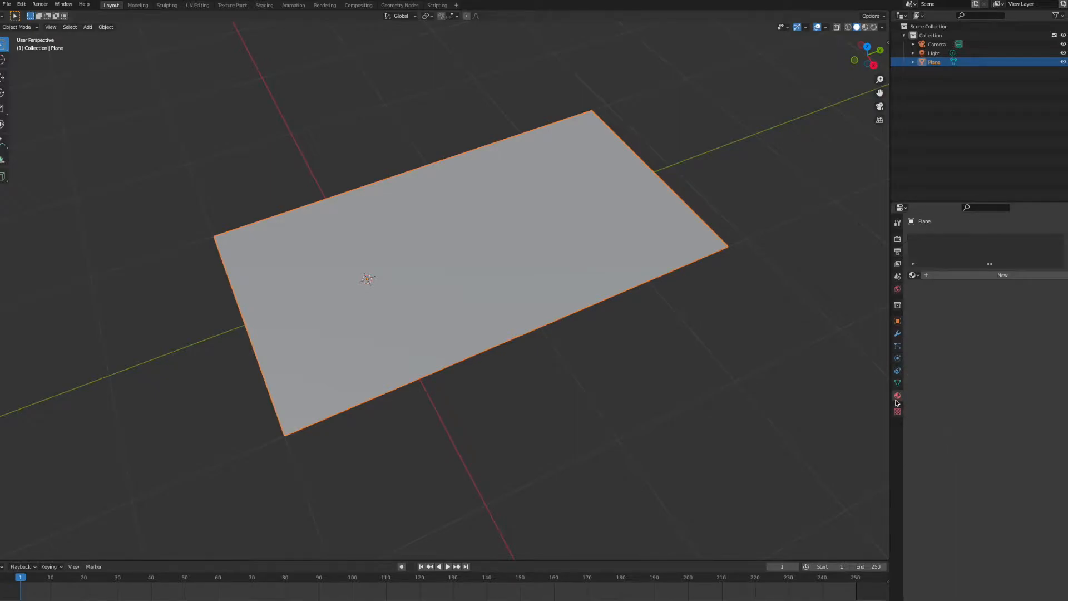
{"action": "left_click", "coordinate": [1015, 280]}
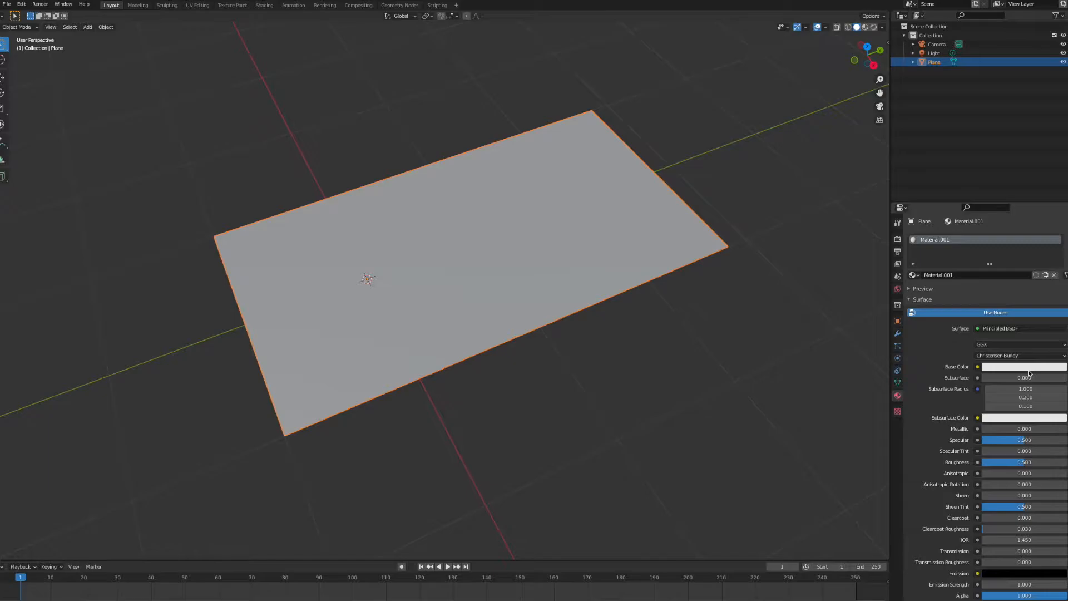
{"action": "left_click", "coordinate": [978, 368]}
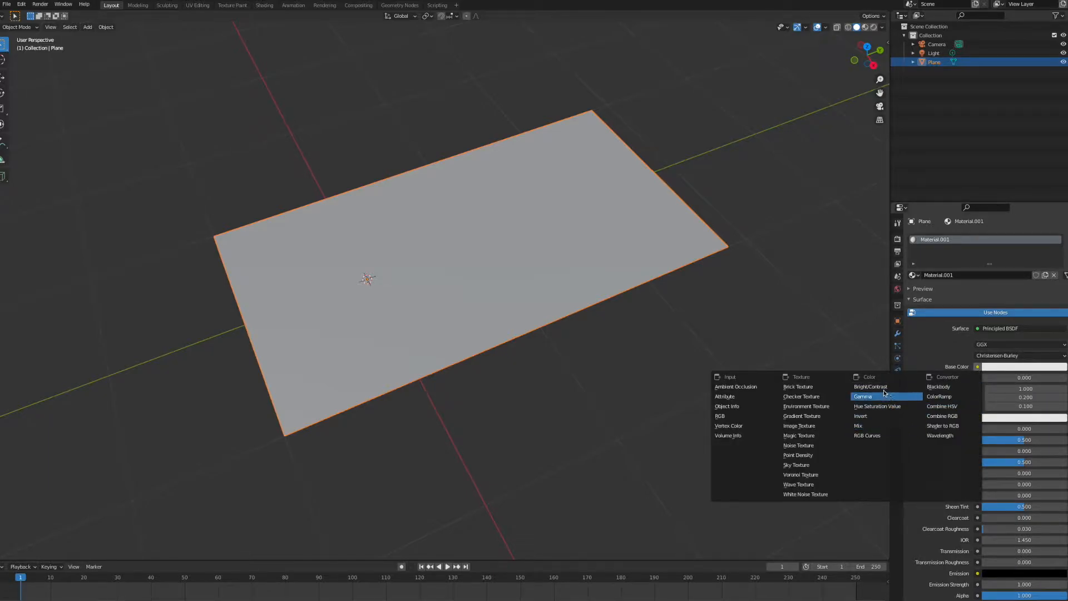
{"action": "left_click", "coordinate": [822, 427]}
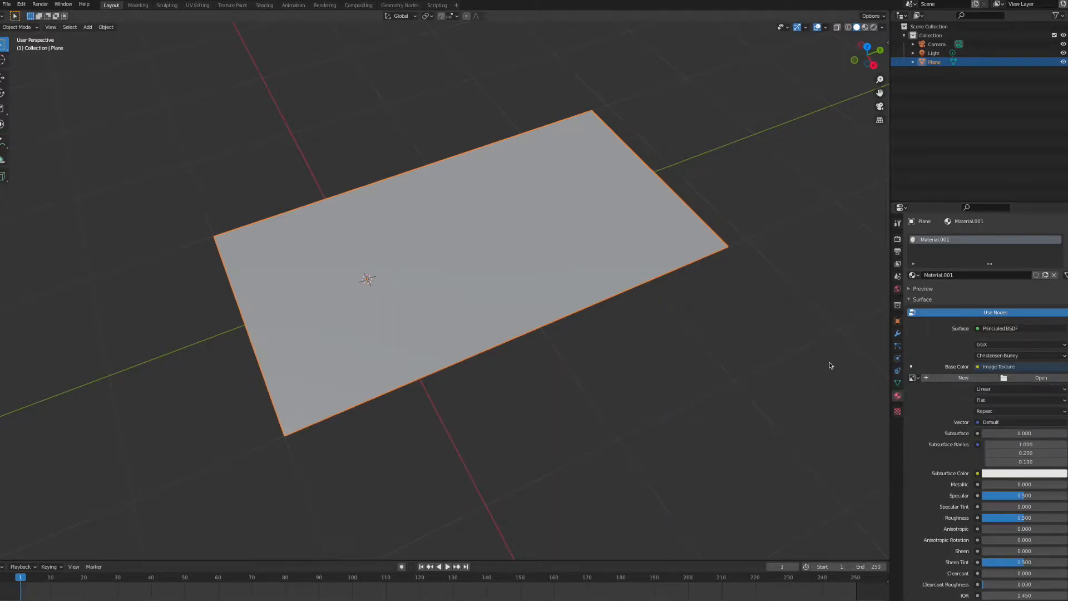
Load map.jpg from the Downloads folder as the plane's Base Color texture
{"action": "left_click", "coordinate": [1041, 378]}
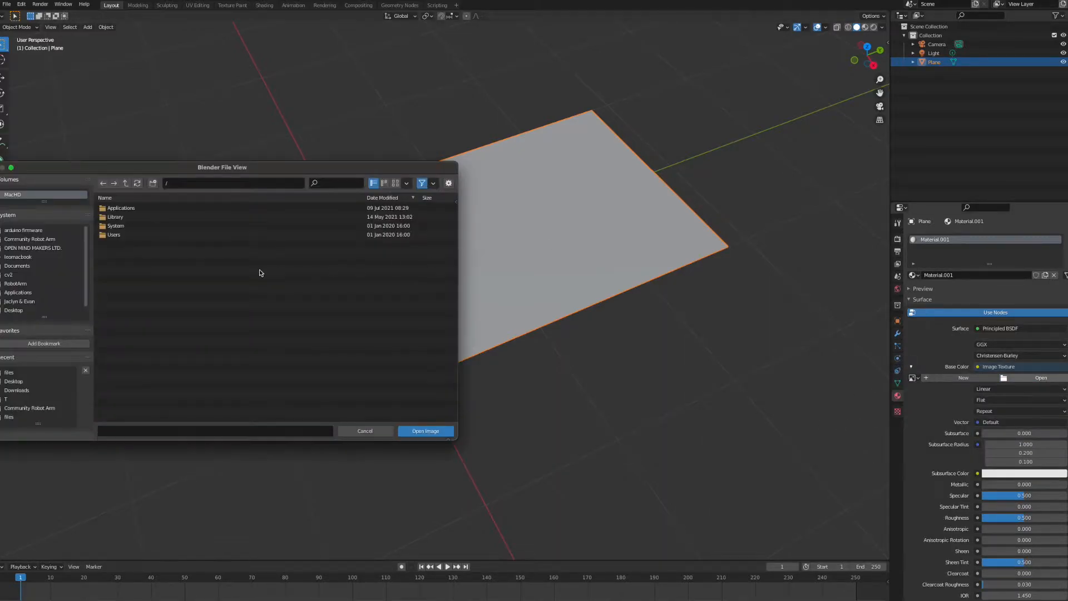
{"action": "left_click", "coordinate": [31, 310]}
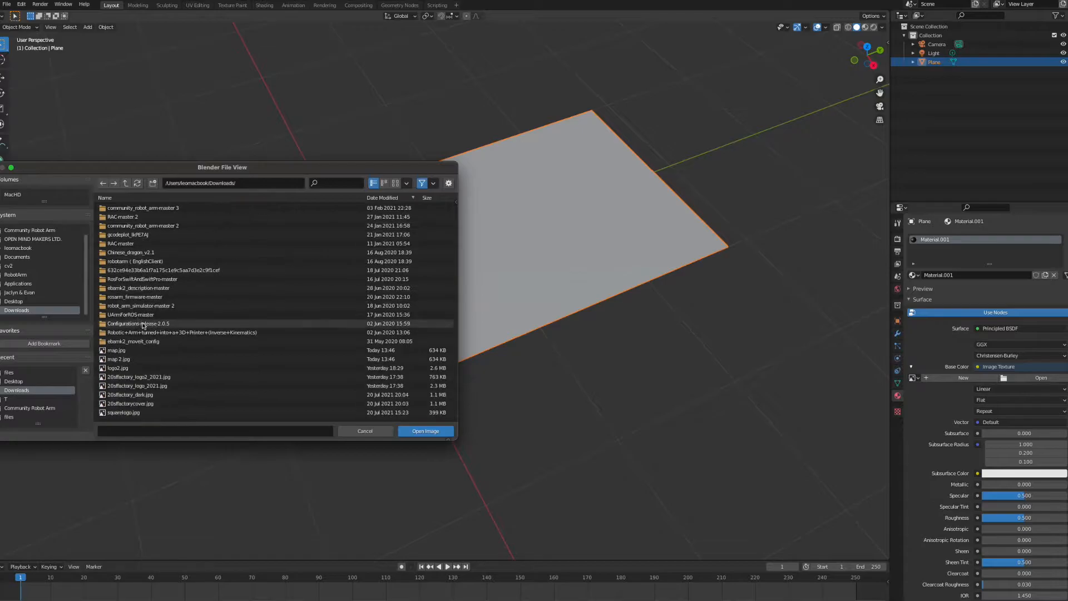
{"action": "double_click", "coordinate": [135, 350]}
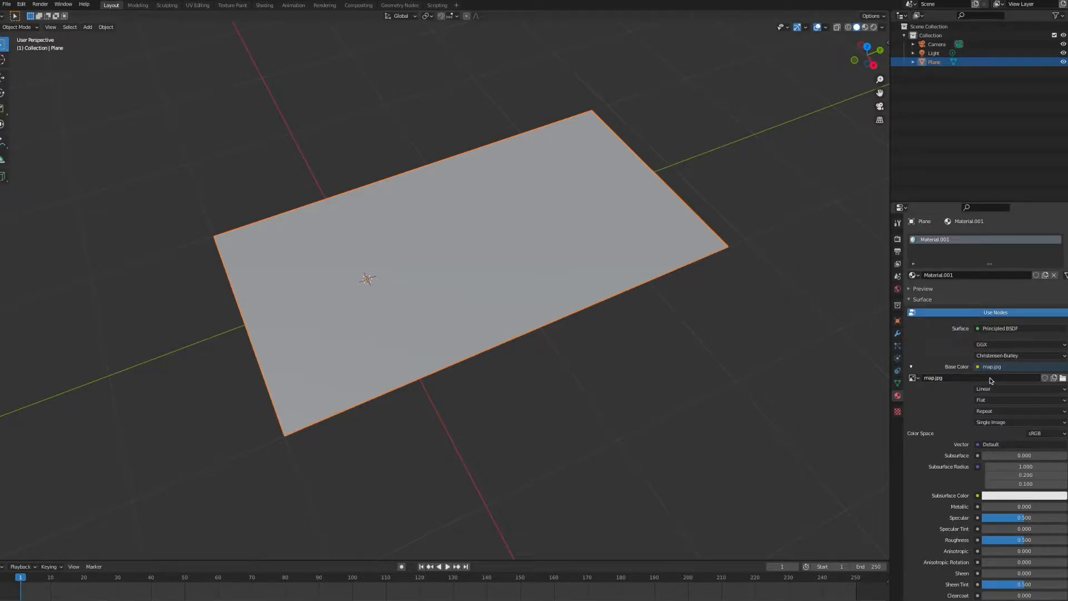
Scale the whole plane up uniformly and show the map texture with Material Preview shading
{"action": "left_click", "coordinate": [717, 325]}
{"action": "scroll", "coordinate": [718, 325], "scroll_direction": "down", "scroll_amount": 1}
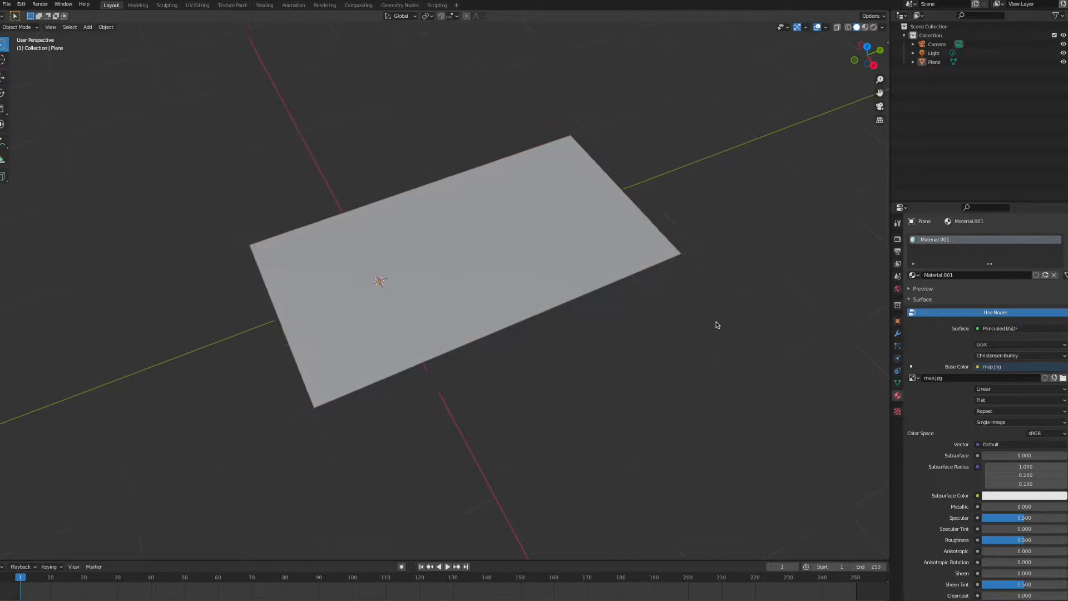
{"action": "scroll", "coordinate": [717, 325], "scroll_direction": "down", "scroll_amount": 4}
{"action": "left_click", "coordinate": [494, 255]}
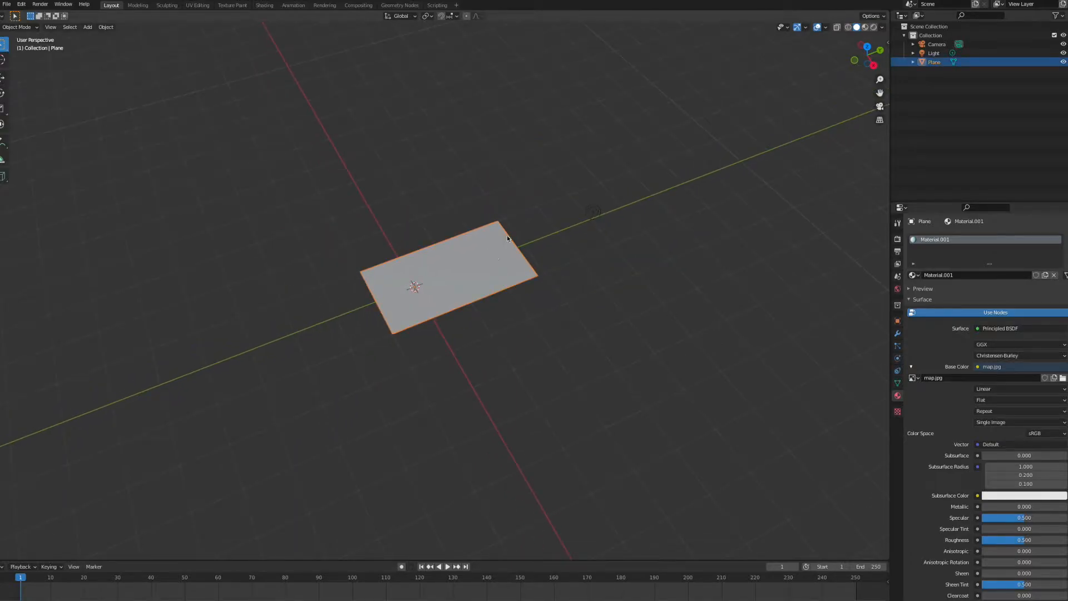
{"action": "key", "text": "Tab"}
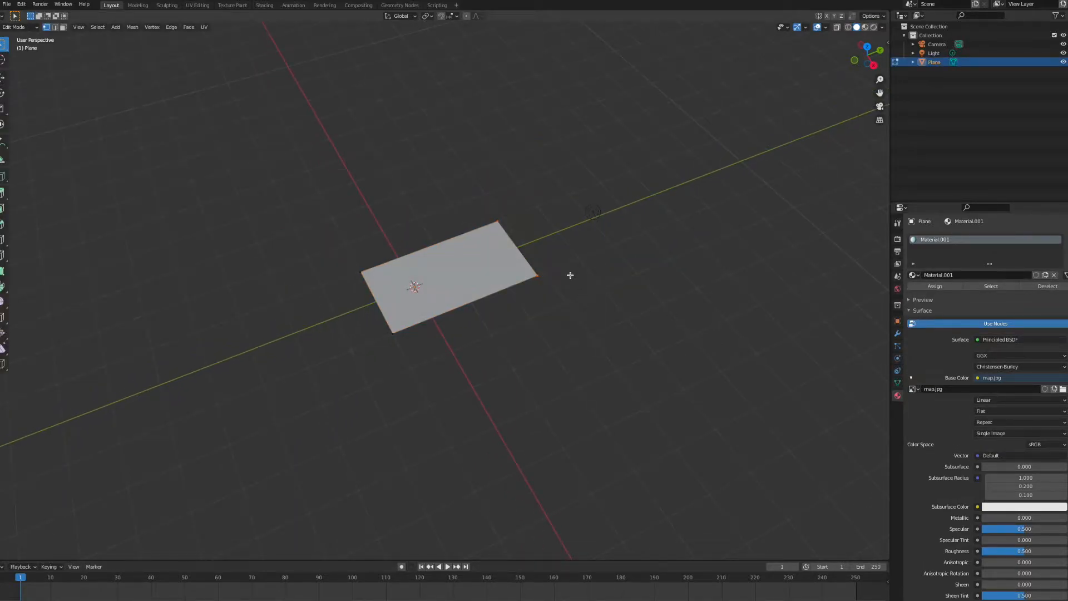
{"action": "key", "text": "Tab"}
{"action": "key", "text": "s"}
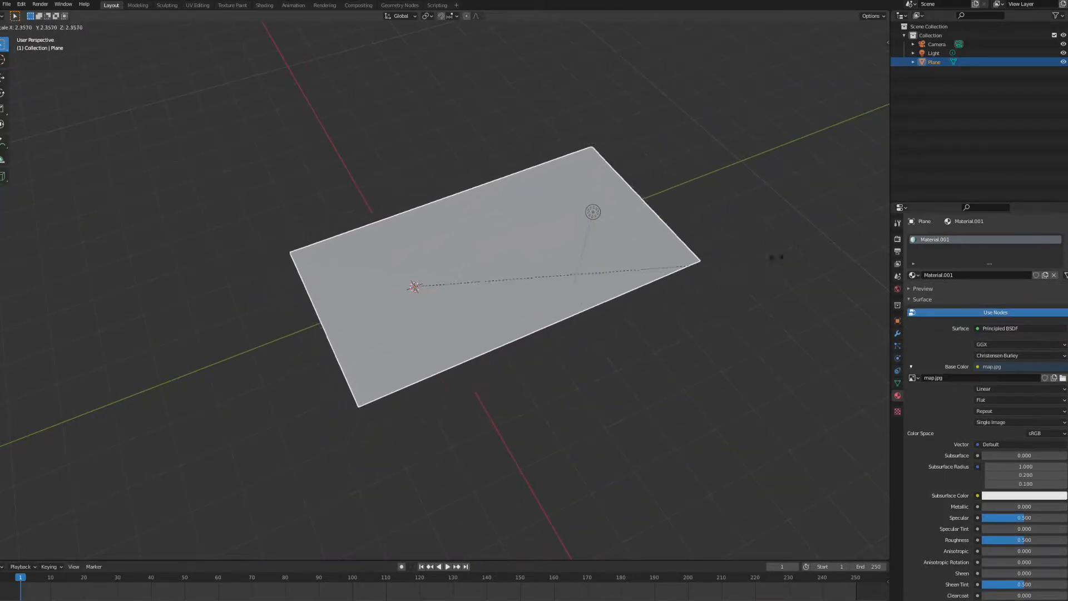
{"action": "left_click", "coordinate": [641, 240]}
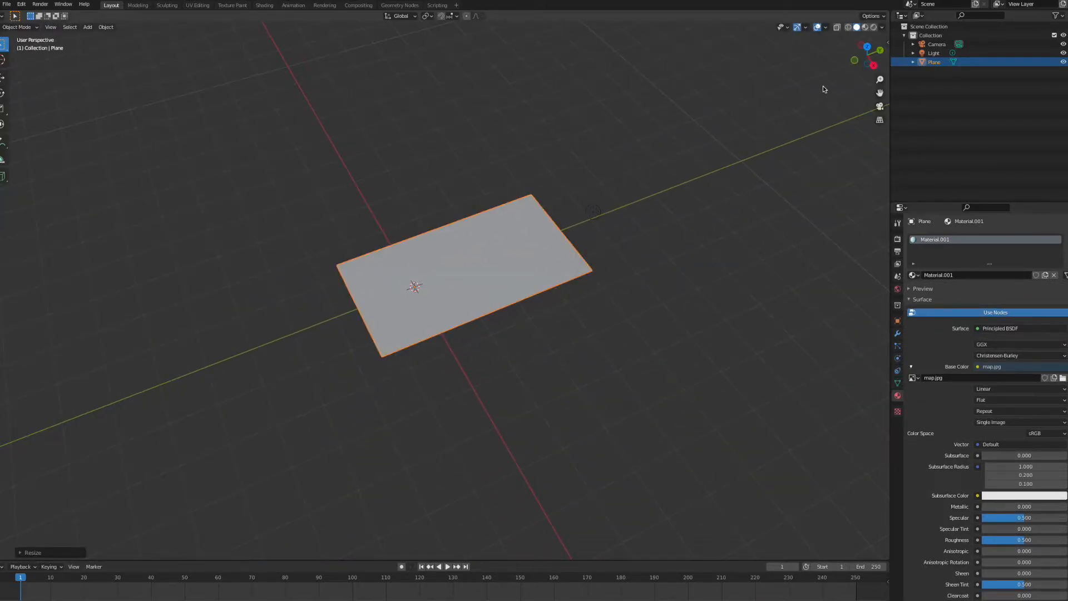
{"action": "left_click", "coordinate": [866, 28]}
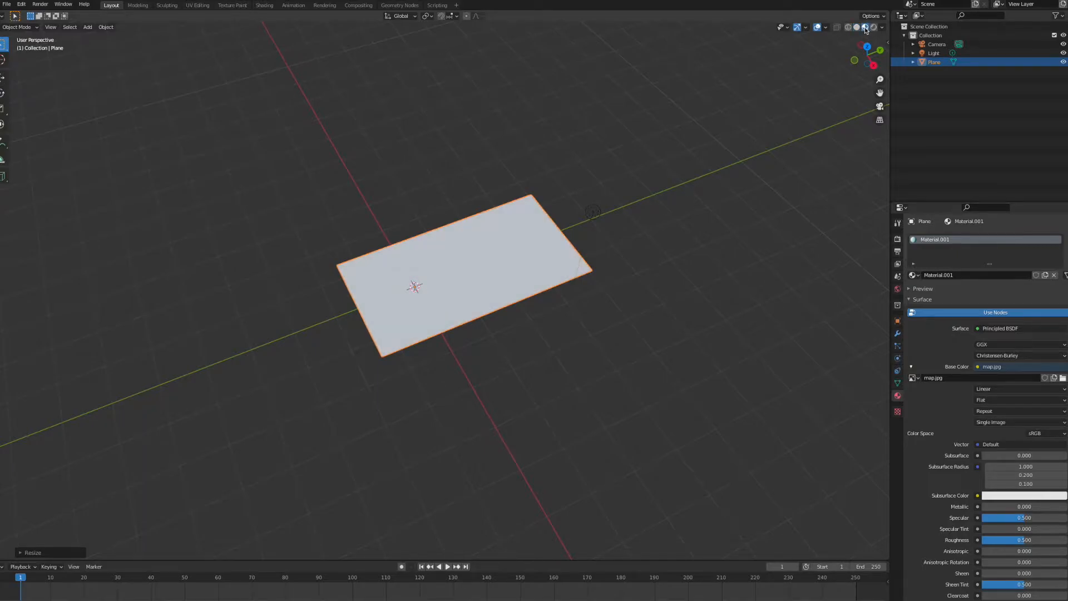
{"action": "scroll", "coordinate": [540, 244], "scroll_direction": "up", "scroll_amount": 3}
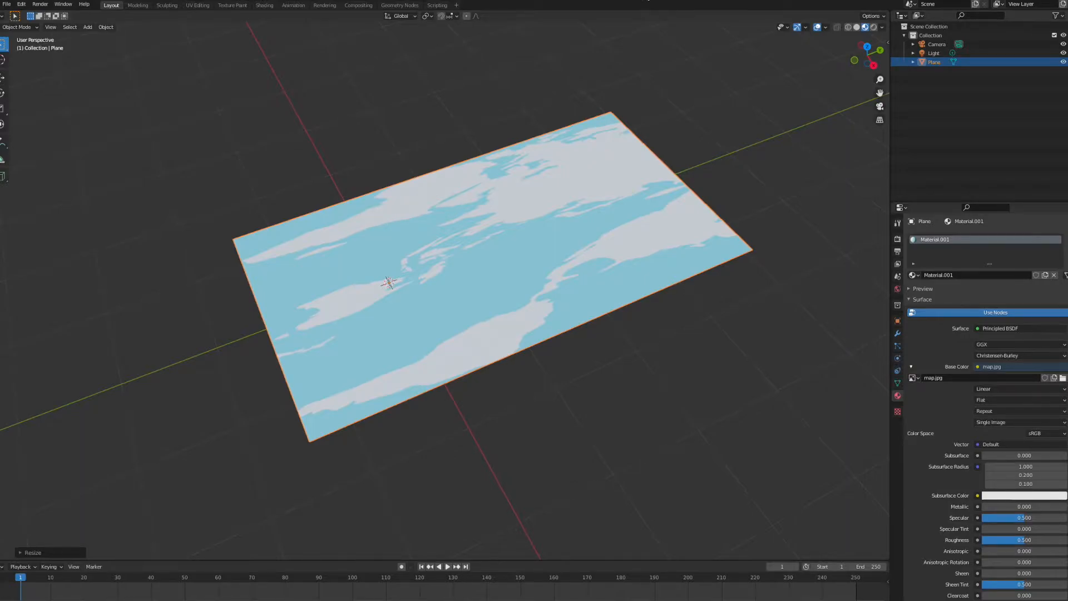
Lengthen the map plane by moving its positive-X edge outward along the X axis in Edit Mode
{"action": "key", "text": "Tab"}
{"action": "scroll", "coordinate": [611, 269], "scroll_direction": "down", "scroll_amount": 3}
{"action": "left_click_drag", "start_coordinate": [357, 412], "coordinate": [685, 266]}
{"action": "key", "text": "g"}
{"action": "key", "text": "x"}
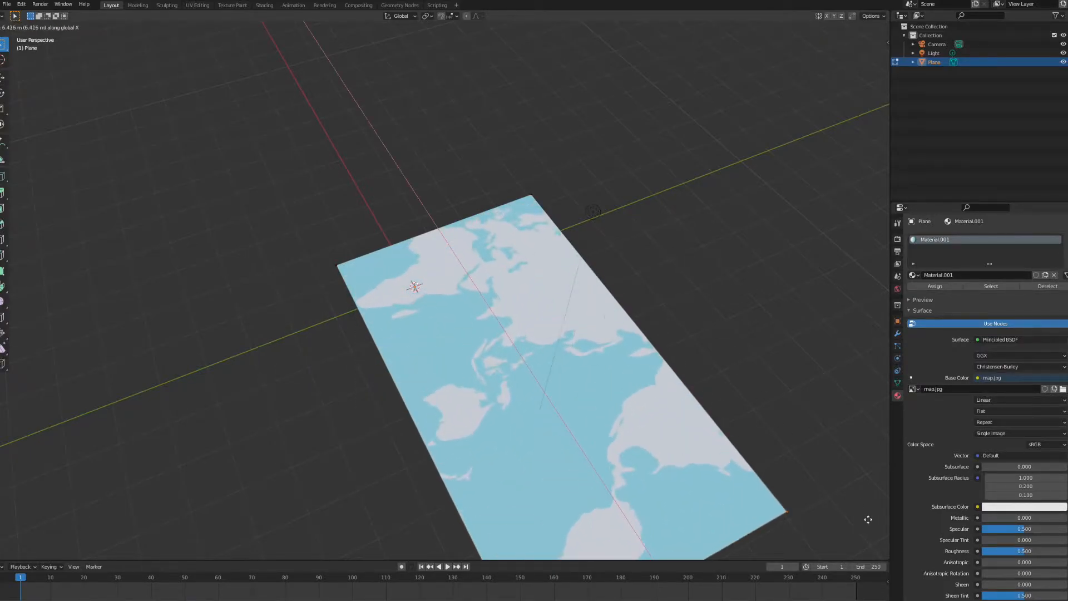
{"action": "left_click", "coordinate": [829, 516]}
{"action": "middle_click_drag", "start_coordinate": [828, 516], "coordinate": [824, 422]}
{"action": "key", "text": "g"}
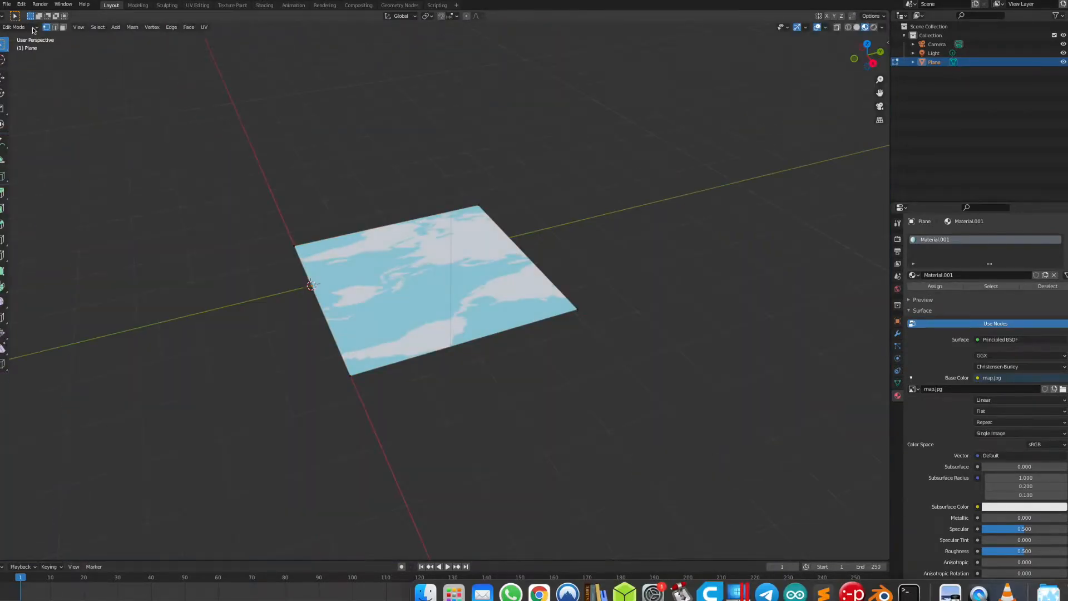
Import the base.stl model from the Downloads folder
{"action": "left_click", "coordinate": [8, 3]}
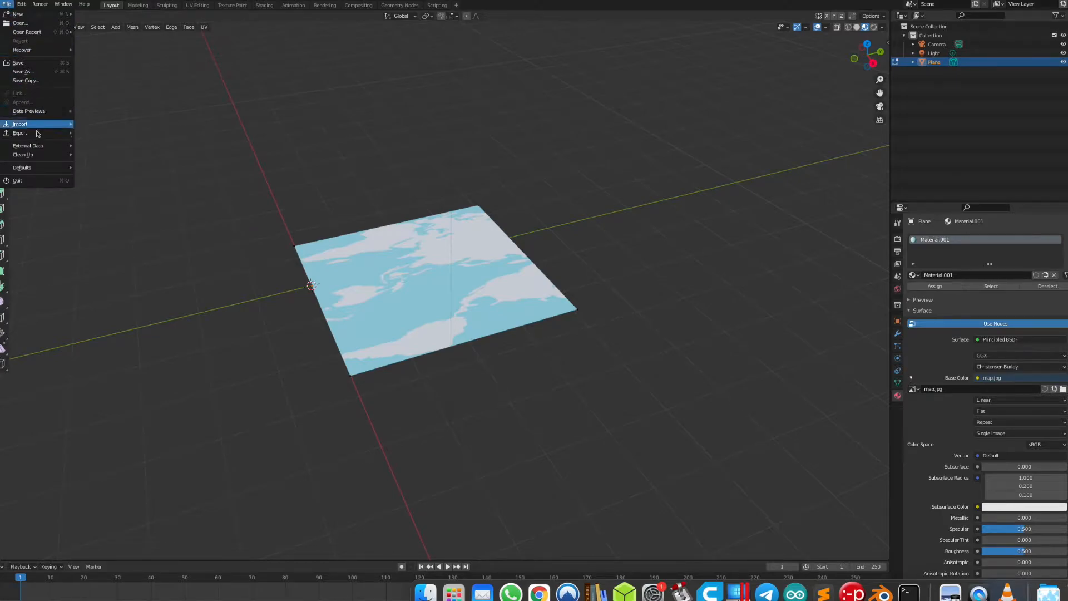
{"action": "mouse_move", "coordinate": [39, 124]}
{"action": "left_click", "coordinate": [118, 177]}
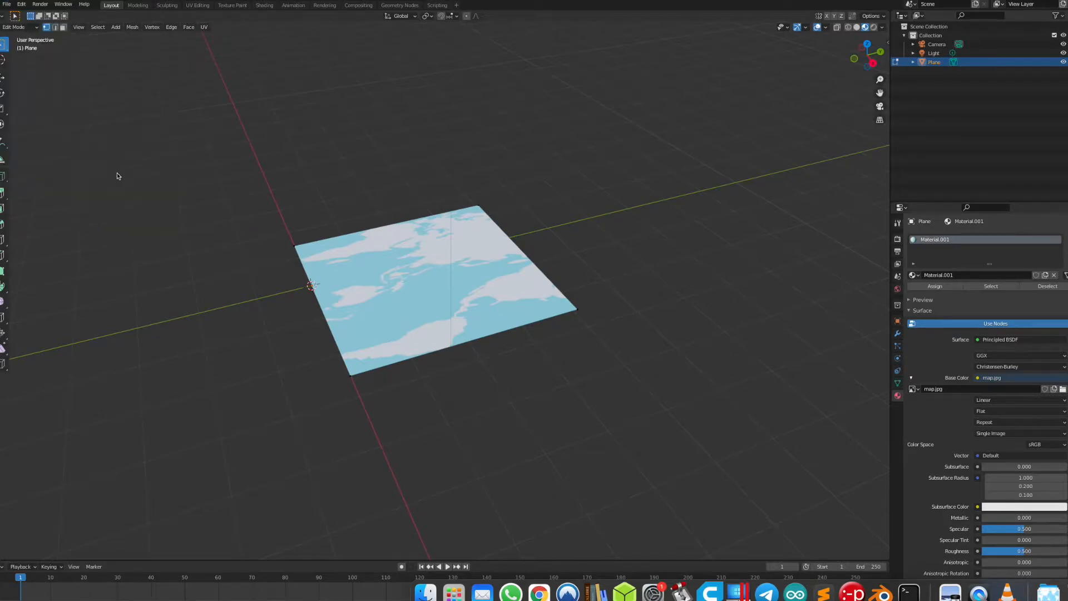
{"action": "scroll", "coordinate": [36, 279], "scroll_direction": "down", "scroll_amount": 1}
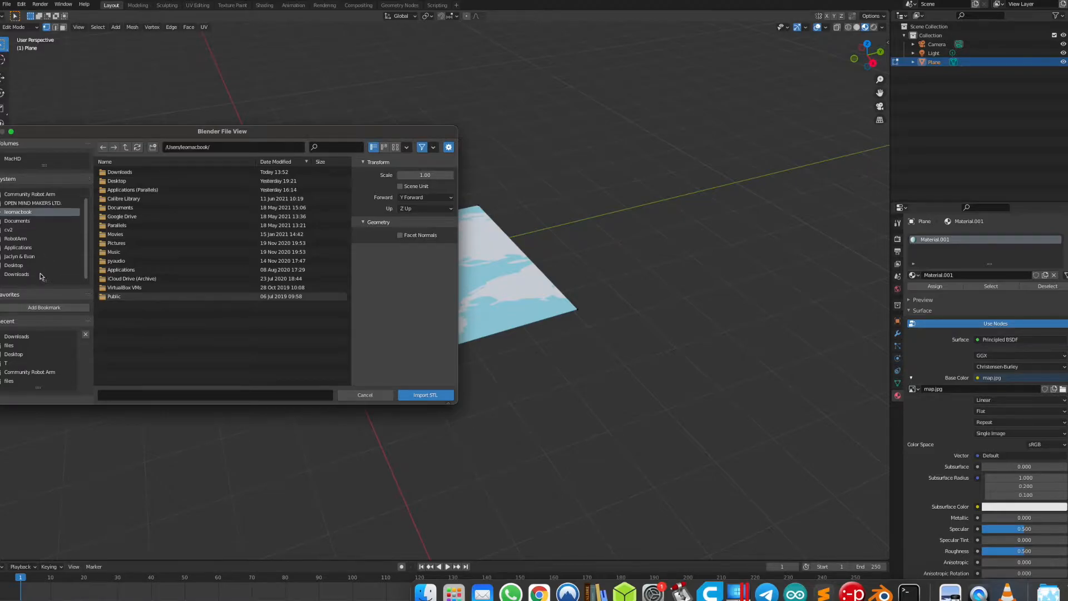
{"action": "left_click", "coordinate": [36, 275]}
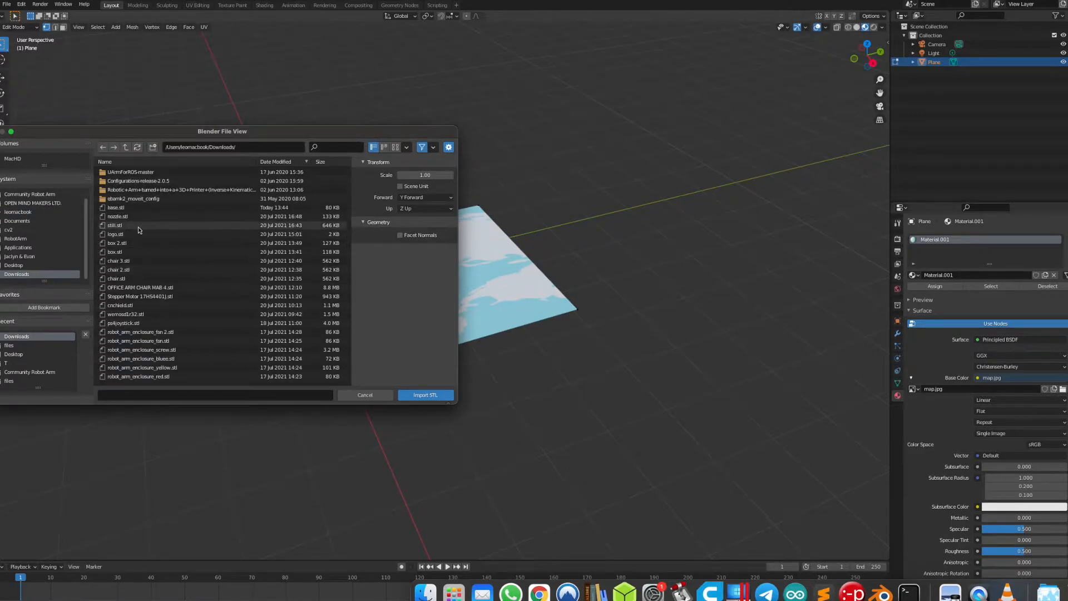
{"action": "double_click", "coordinate": [137, 208]}
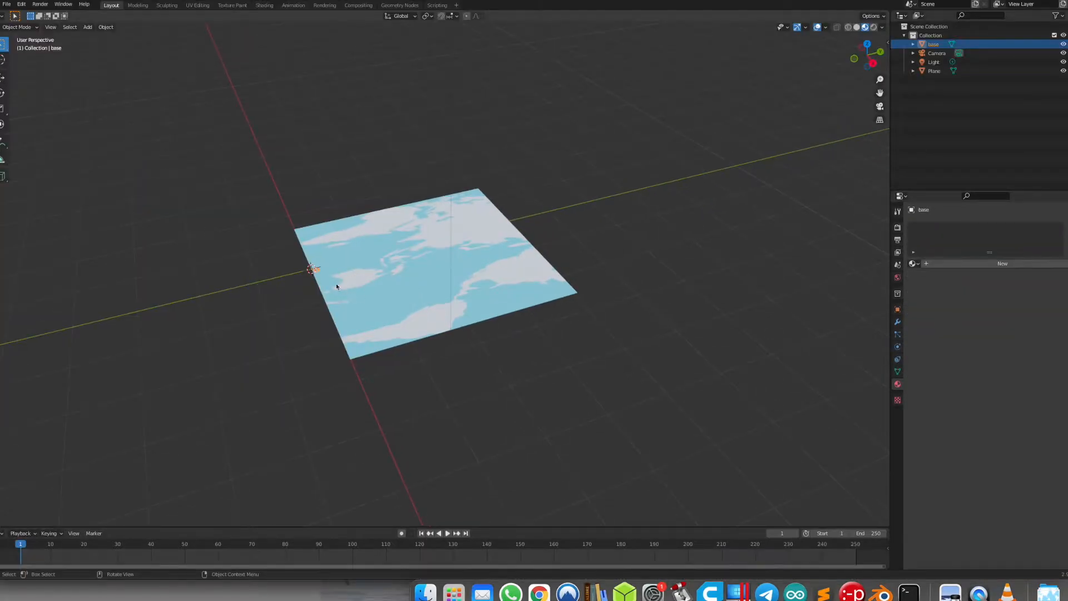
Raise the imported base along Z and move it along X and Y to place it above the map plane
{"action": "scroll", "coordinate": [336, 283], "scroll_direction": "up", "scroll_amount": 6}
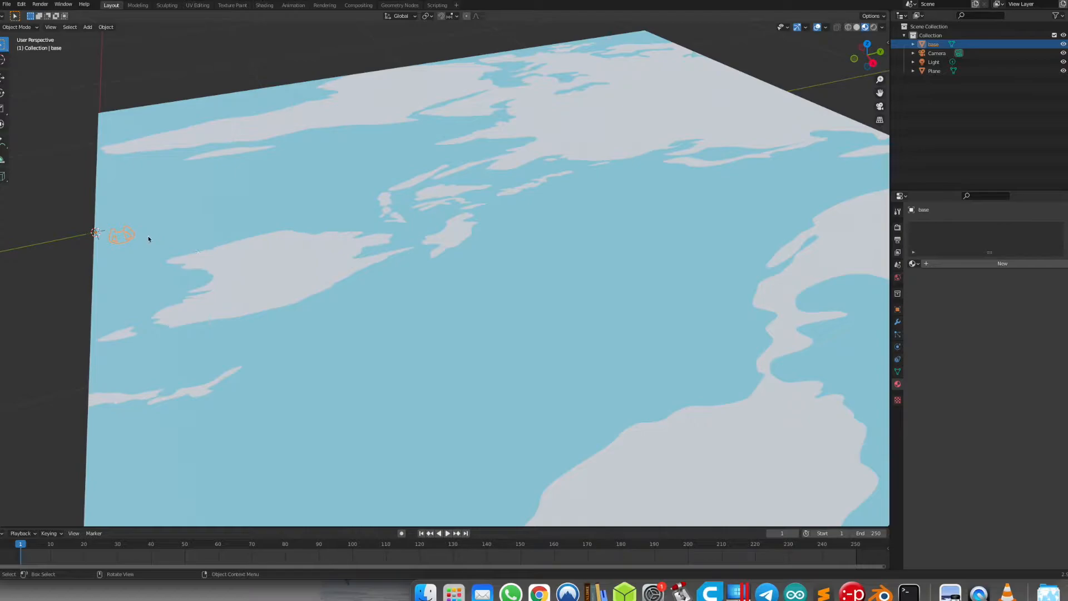
{"action": "key", "text": "g"}
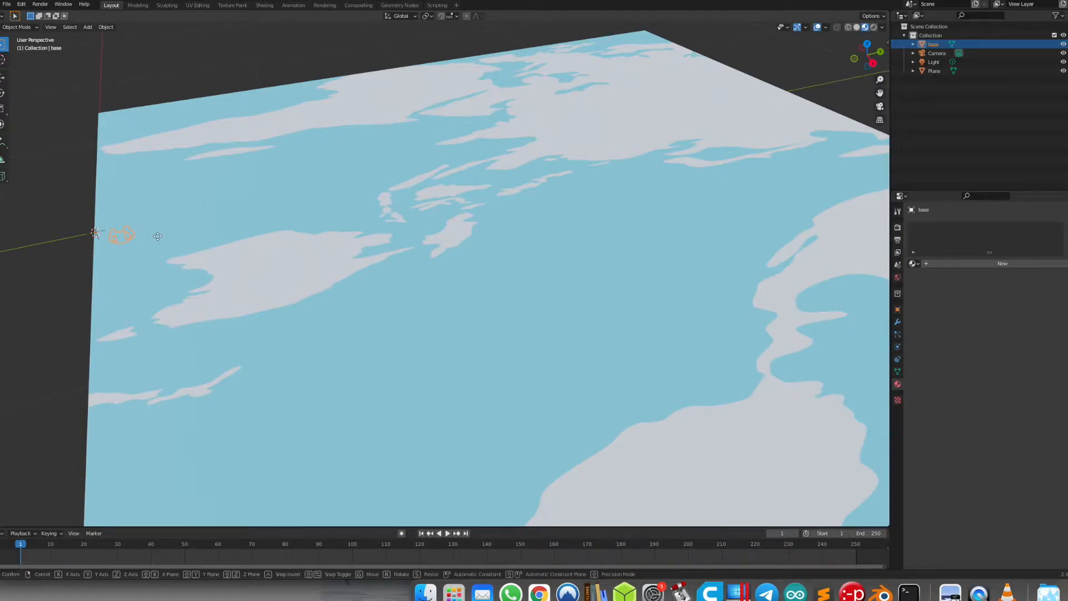
{"action": "key", "text": "z"}
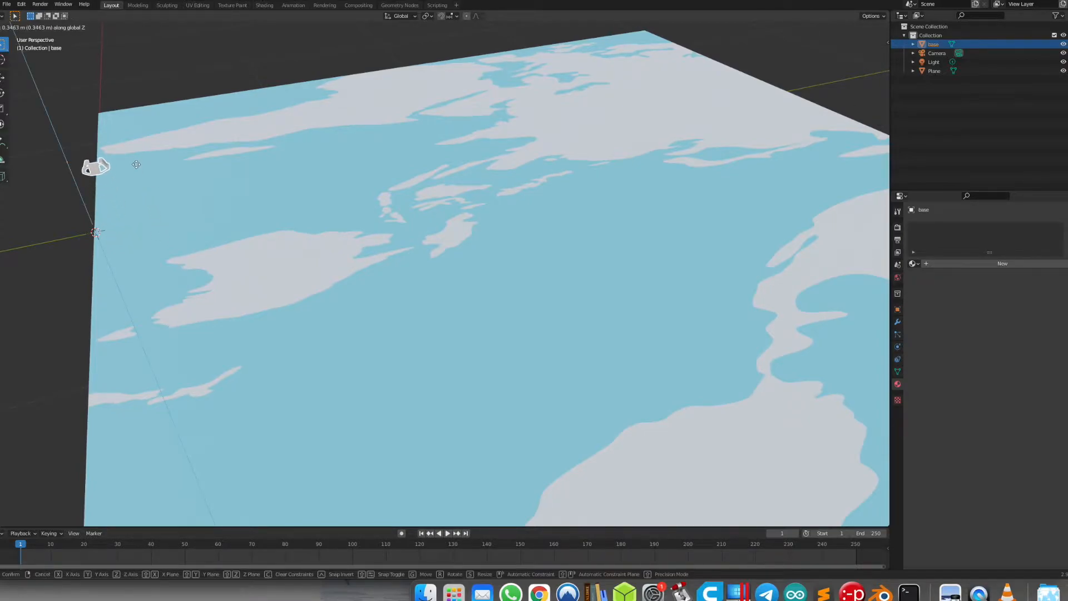
{"action": "left_click", "coordinate": [139, 184]}
{"action": "key", "text": "g"}
{"action": "key", "text": "x"}
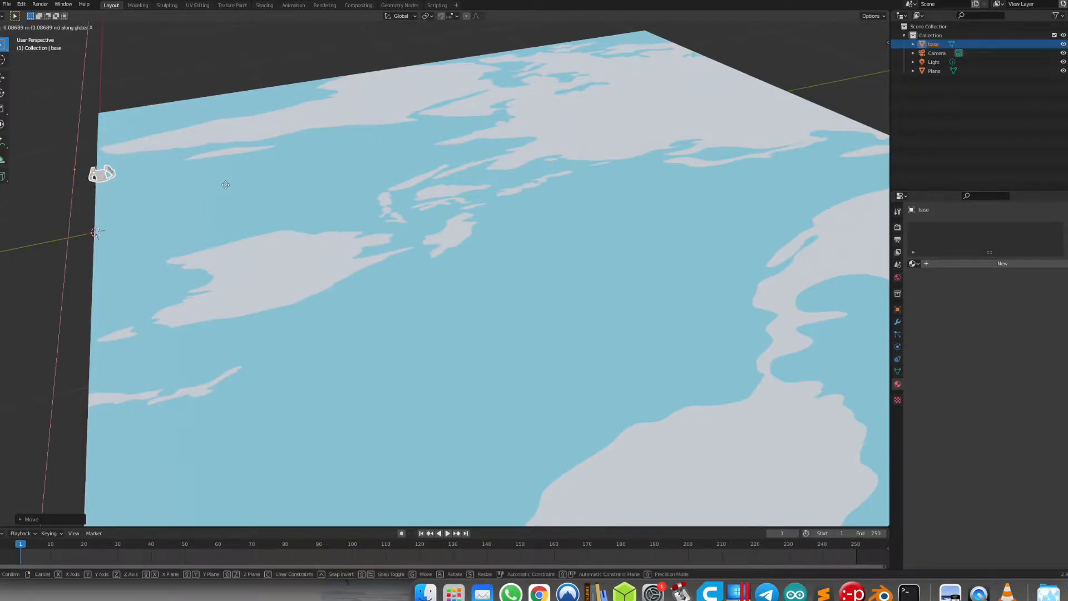
{"action": "key", "text": "y"}
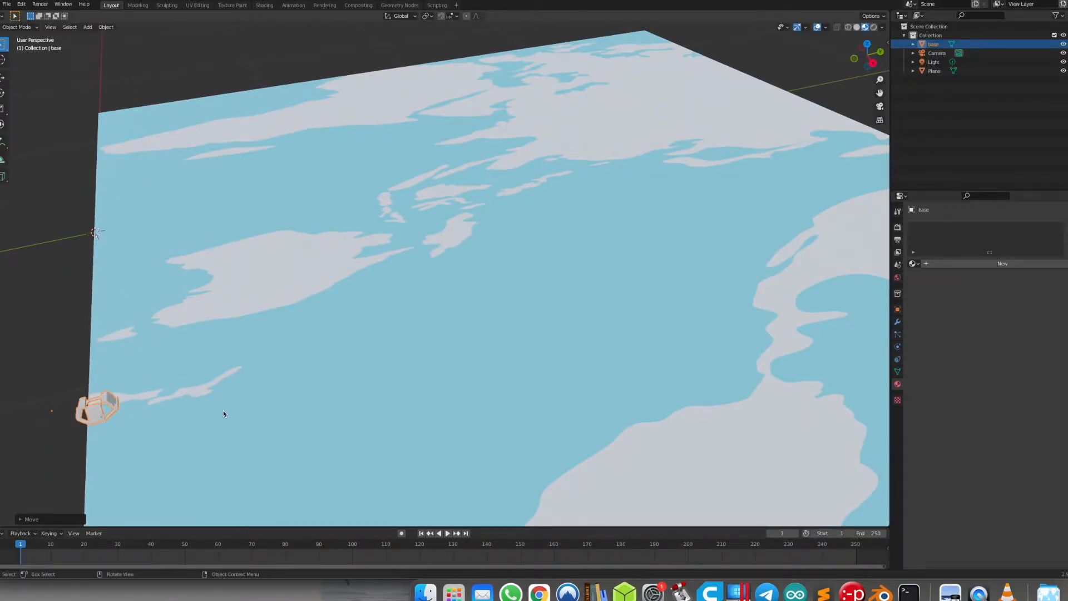
{"action": "left_click", "coordinate": [340, 410]}
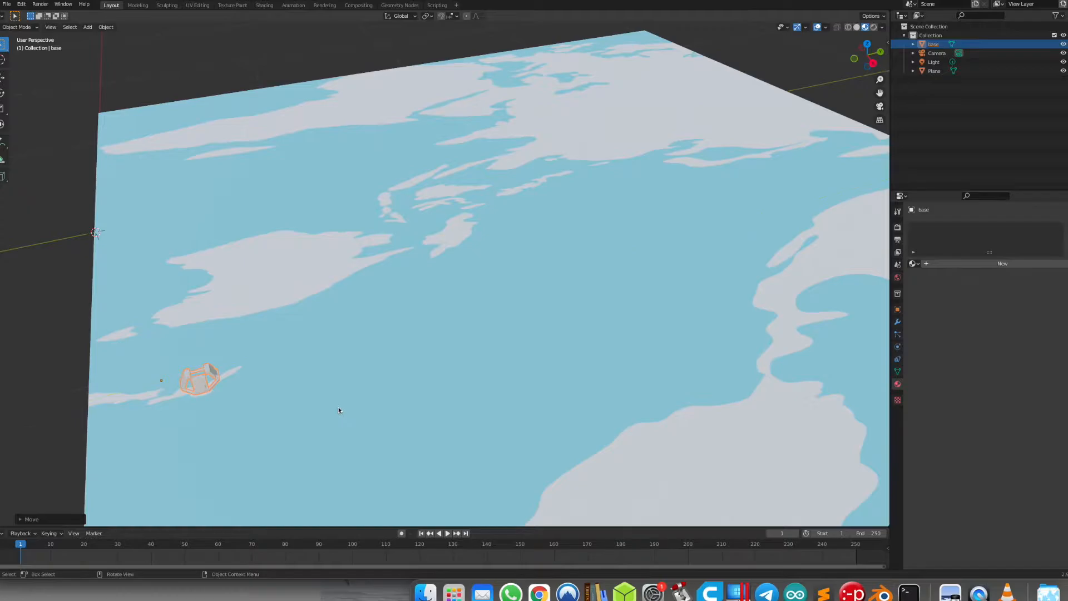
{"action": "left_click", "coordinate": [81, 337]}
Import the belt_arm_dual STL parts from Downloads together: pulley, red, blue, belt, stepper, screw, white and yellow
{"action": "scroll", "coordinate": [141, 257], "scroll_direction": "down", "scroll_amount": 5}
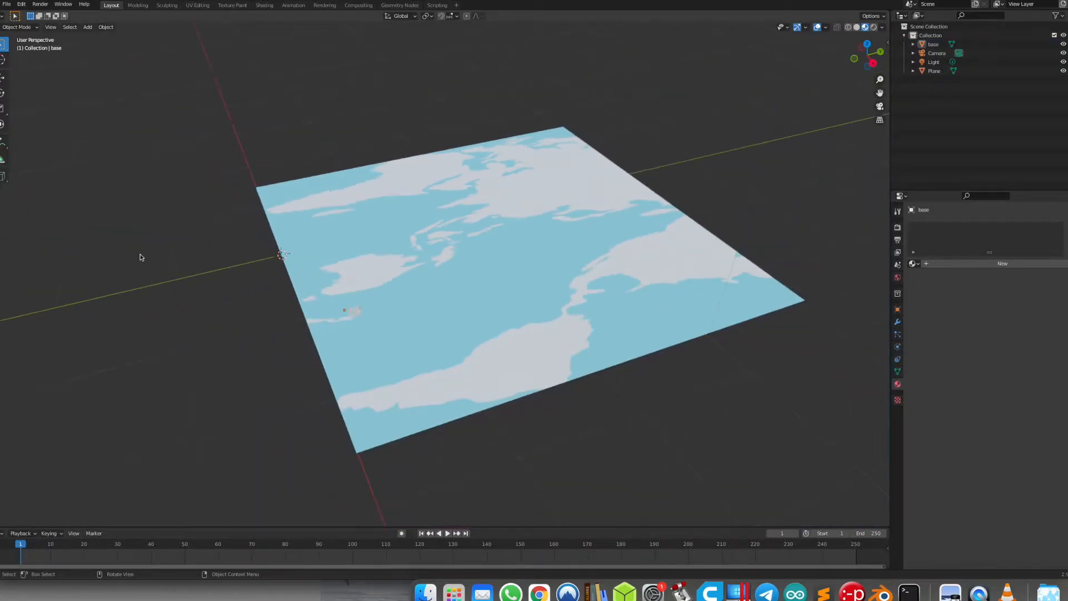
{"action": "scroll", "coordinate": [265, 312], "scroll_direction": "up", "scroll_amount": 6}
{"action": "middle_click_drag", "start_coordinate": [334, 240], "coordinate": [446, 175], "text": "shift"}
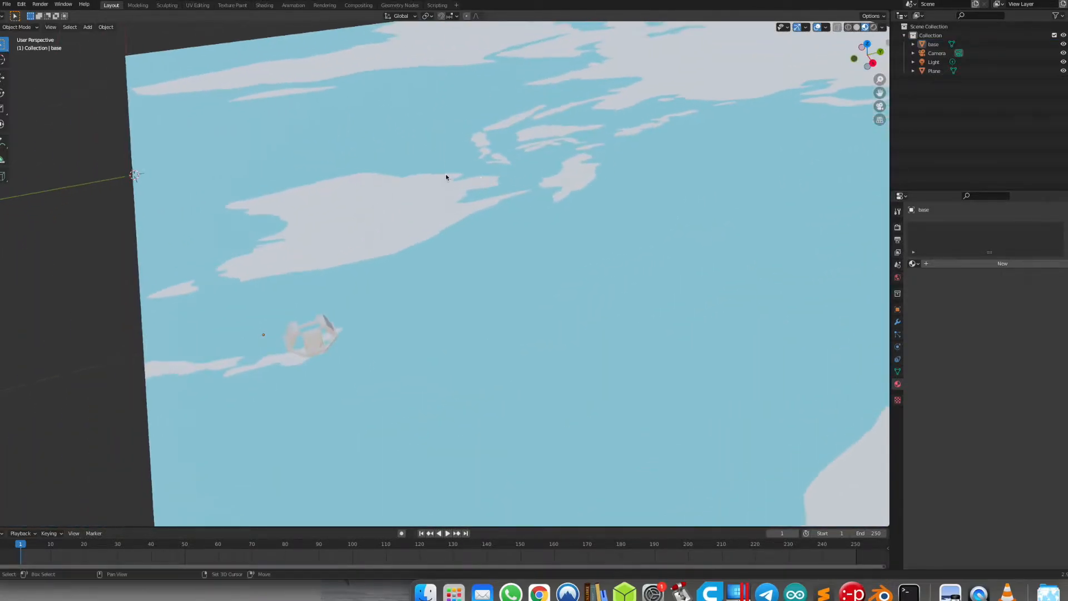
{"action": "left_click", "coordinate": [6, 4]}
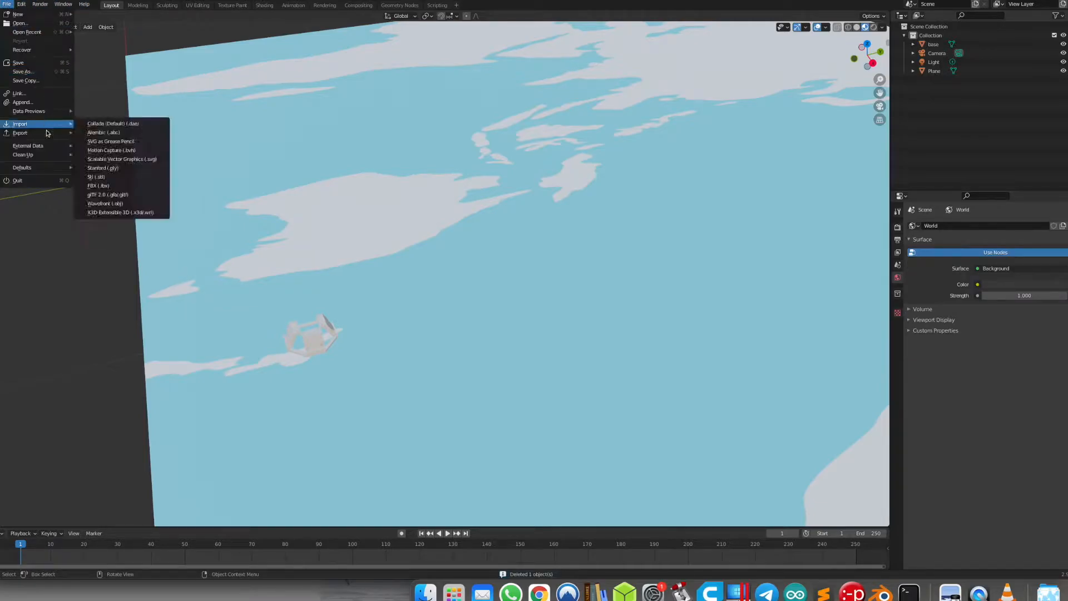
{"action": "left_click", "coordinate": [123, 177]}
{"action": "scroll", "coordinate": [172, 316], "scroll_direction": "down", "scroll_amount": 10}
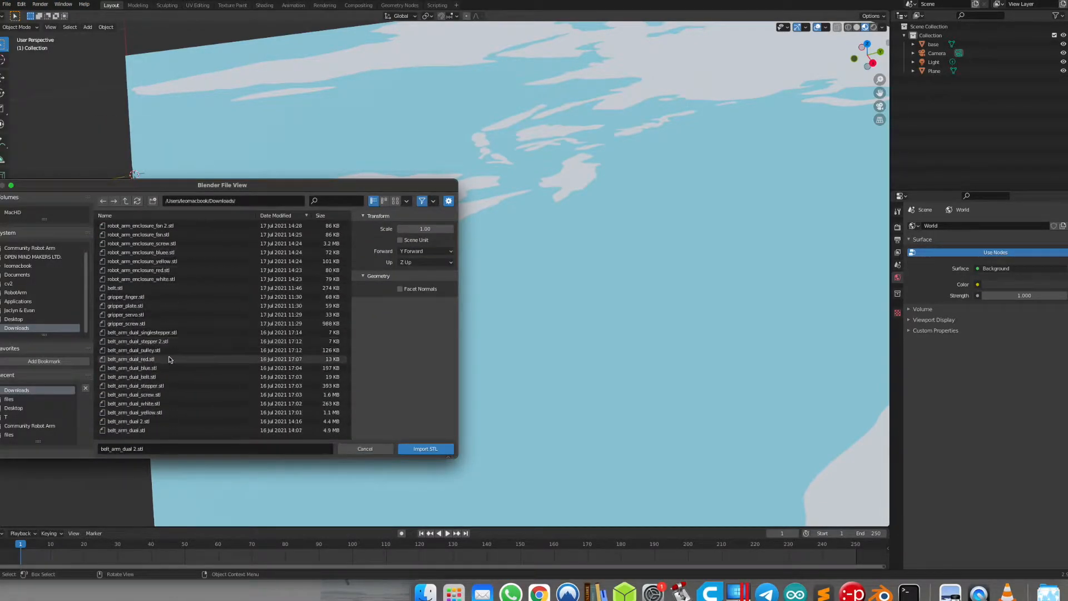
{"action": "scroll", "coordinate": [175, 372], "scroll_direction": "down", "scroll_amount": 2}
{"action": "left_click", "coordinate": [171, 371]}
{"action": "key", "text": "shift+Up"}
{"action": "key", "text": "shift+Up"}
{"action": "key", "text": "shift+Up"}
{"action": "key", "text": "shift+Up"}
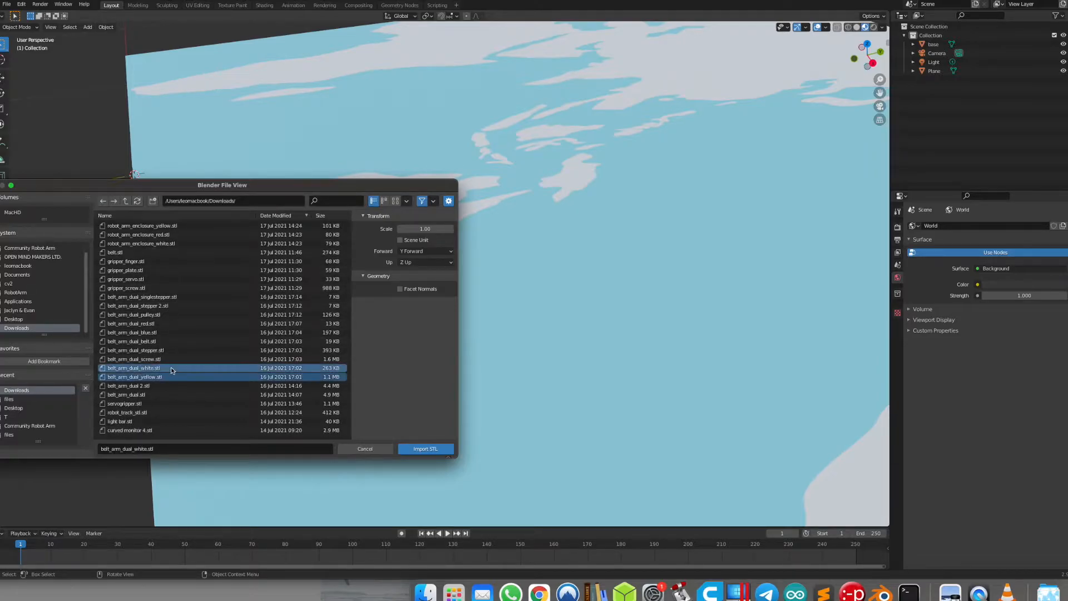
{"action": "key", "text": "shift+Up"}
{"action": "key", "text": "shift+Up"}
{"action": "key", "text": "shift+Up"}
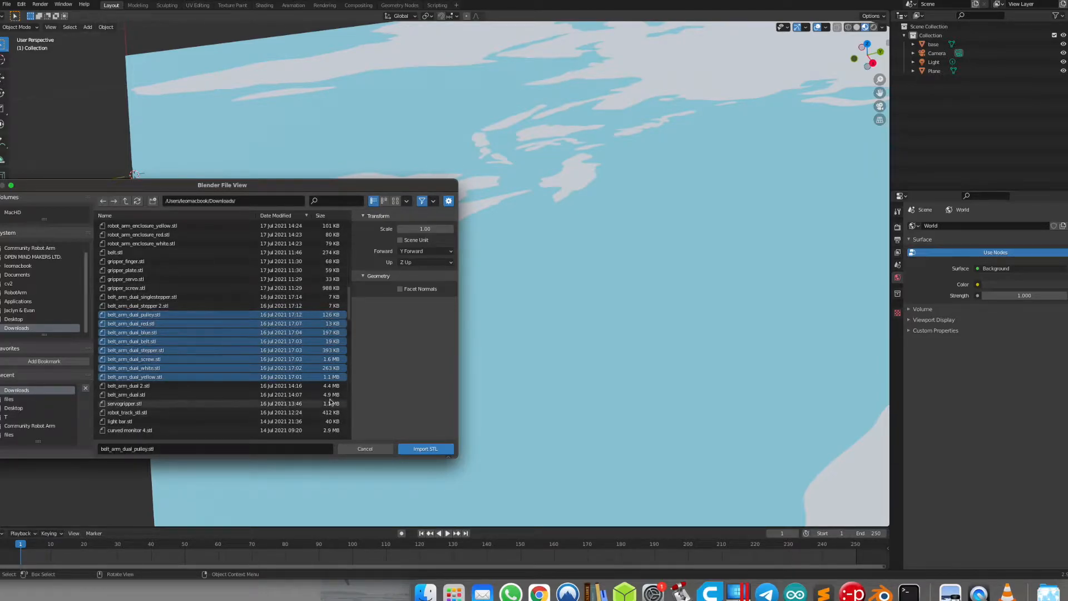
{"action": "key", "text": "Return"}
Move the belt_arm_dual_stepper part along the X axis toward the robot arm's blue and white parts
{"action": "middle_click_drag", "start_coordinate": [176, 164], "coordinate": [433, 388], "text": "shift"}
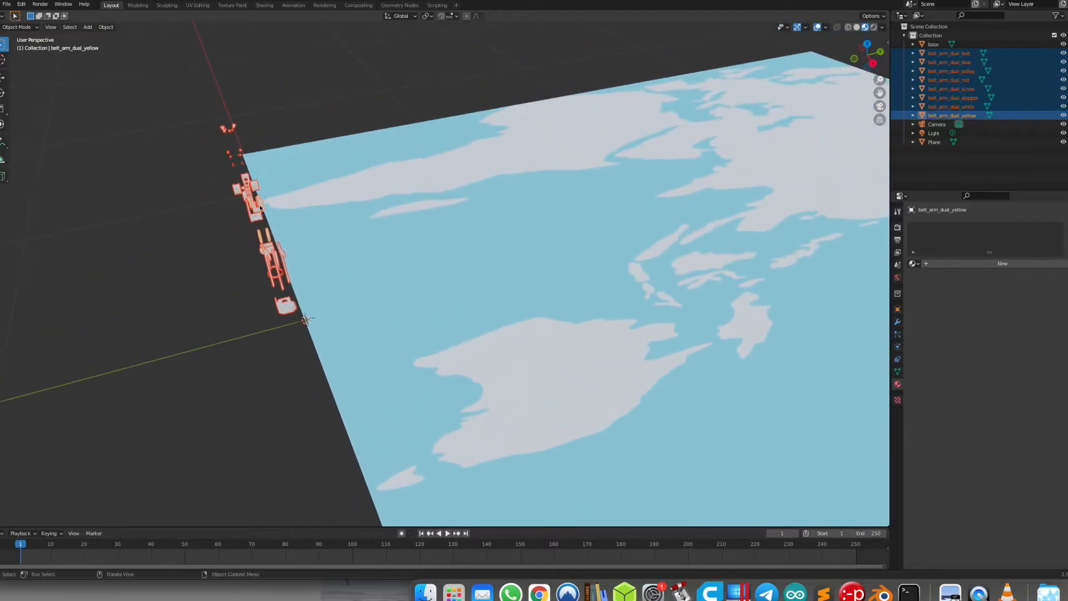
{"action": "scroll", "coordinate": [172, 247], "scroll_direction": "up", "scroll_amount": 3}
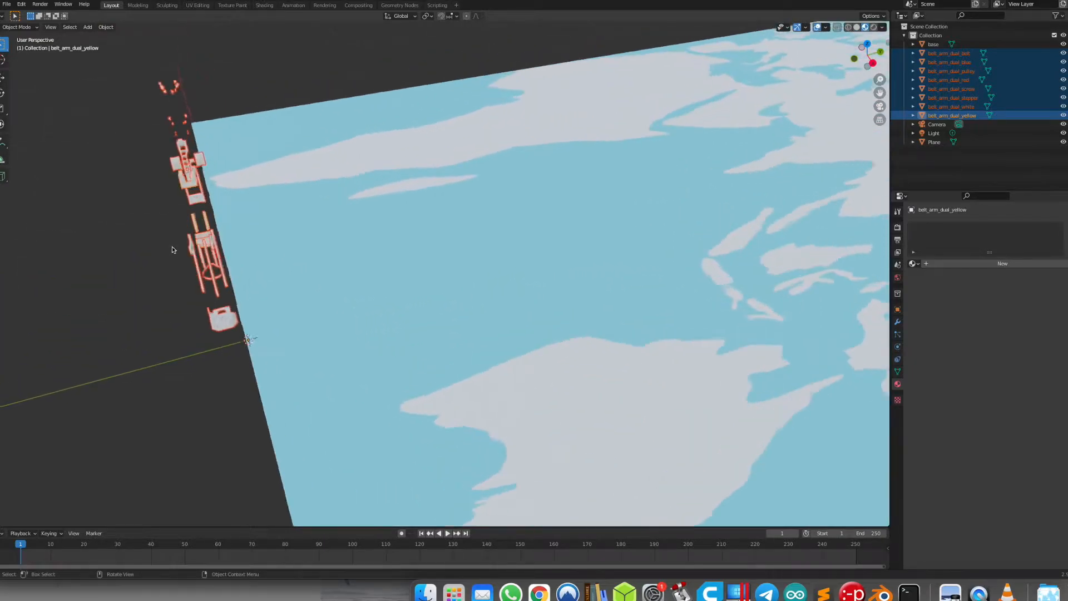
{"action": "middle_click_drag", "start_coordinate": [358, 243], "coordinate": [464, 263], "text": "shift"}
{"action": "middle_click_drag", "start_coordinate": [214, 280], "coordinate": [341, 291], "text": "shift"}
{"action": "left_click", "coordinate": [359, 284]}
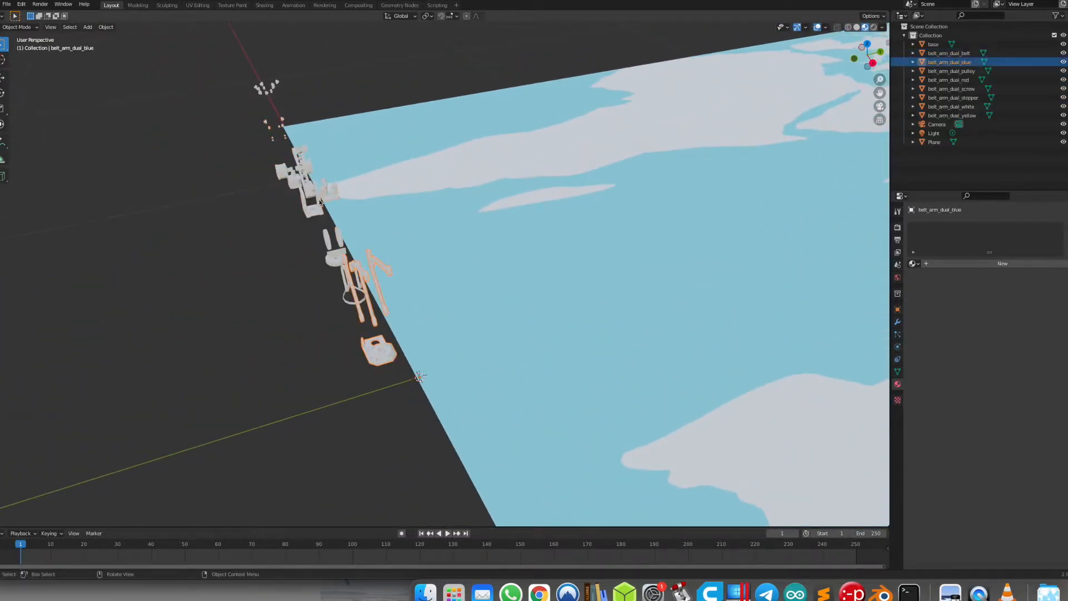
{"action": "left_click", "coordinate": [313, 208]}
{"action": "key", "text": "g"}
{"action": "key", "text": "x"}
{"action": "left_click", "coordinate": [372, 328]}
Align the stepper motors with the robot arm's base along X in an orthographic front view
{"action": "key", "text": "KP_7"}
{"action": "middle_click_drag", "start_coordinate": [483, 455], "coordinate": [626, 225], "text": "shift"}
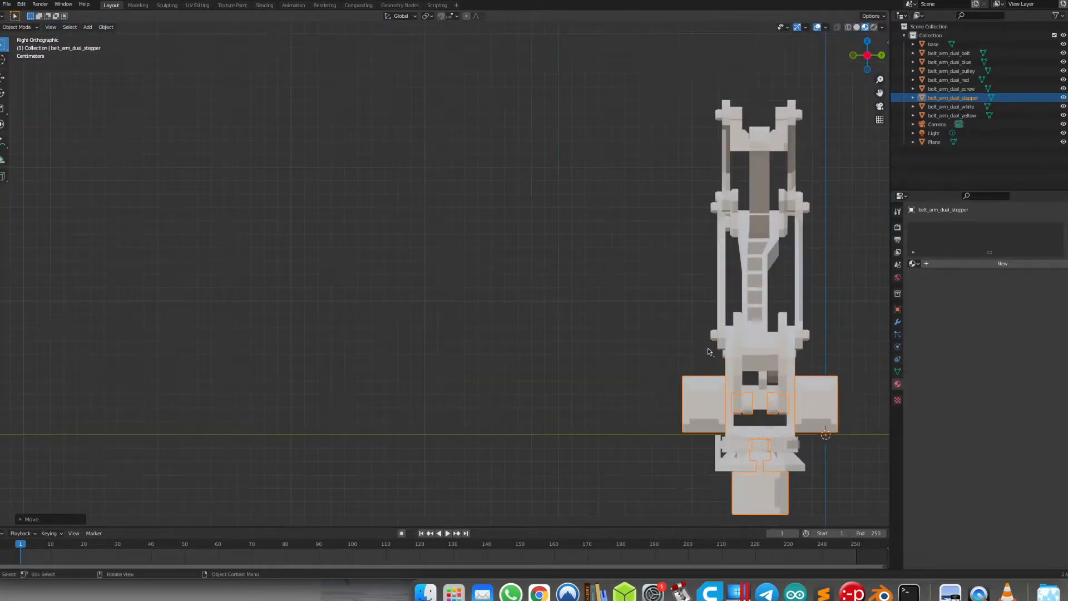
{"action": "middle_click_drag", "start_coordinate": [708, 349], "coordinate": [477, 370]}
{"action": "key", "text": "g"}
{"action": "key", "text": "x"}
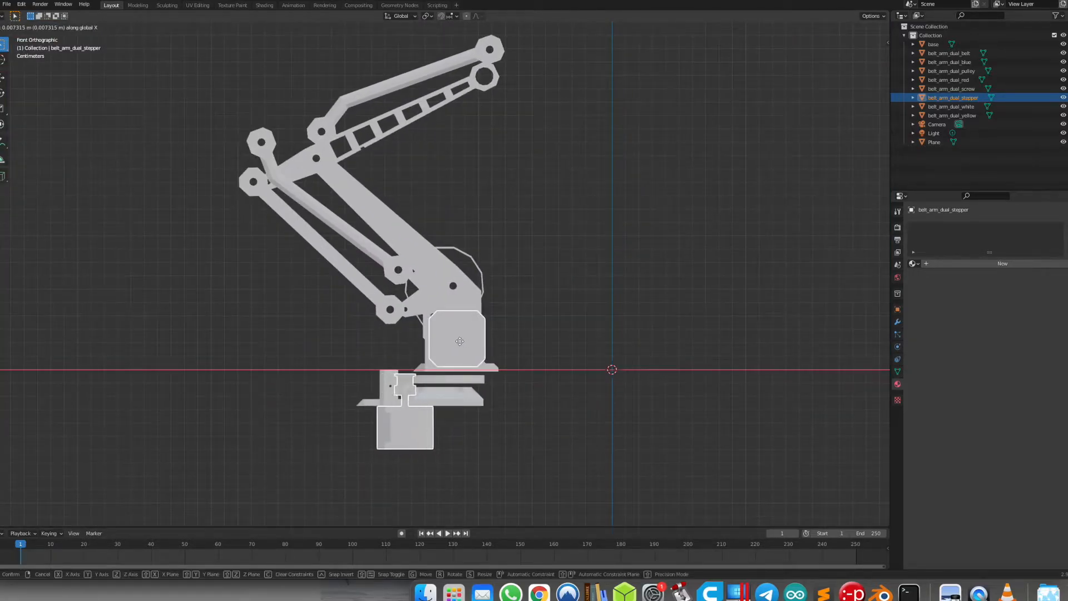
{"action": "left_click", "coordinate": [454, 385]}
Move the blue linkage part and the belt part along X so they line up with the robot arm
{"action": "left_click", "coordinate": [454, 388]}
{"action": "key", "text": "g"}
{"action": "key", "text": "x"}
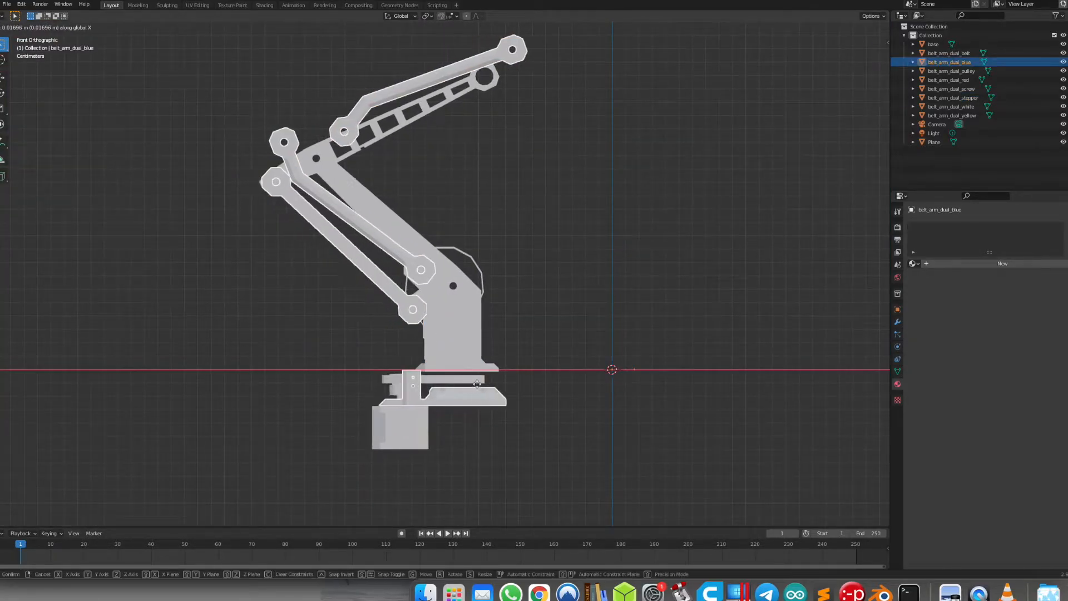
{"action": "left_click", "coordinate": [469, 386]}
{"action": "left_click", "coordinate": [480, 271]}
{"action": "key", "text": "g"}
{"action": "key", "text": "x"}
{"action": "left_click", "coordinate": [487, 271]}
Move the yellow part with its toothed disc and joint brackets along X onto the robot arm
{"action": "scroll", "coordinate": [445, 295], "scroll_direction": "down", "scroll_amount": 6}
{"action": "left_click", "coordinate": [334, 332]}
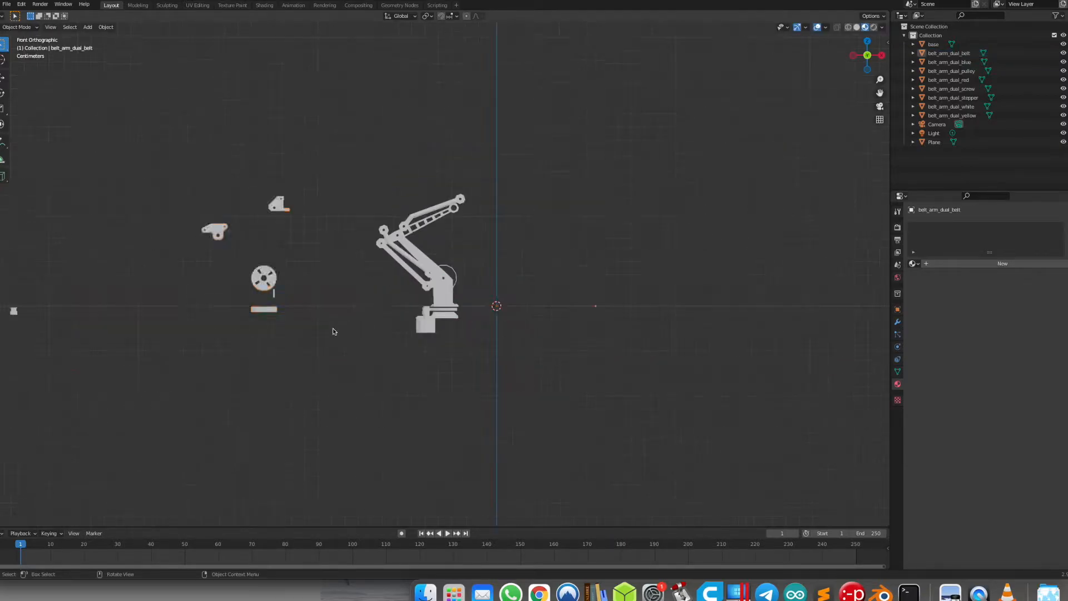
{"action": "left_click", "coordinate": [265, 280]}
{"action": "key", "text": "g"}
{"action": "key", "text": "x"}
{"action": "left_click", "coordinate": [444, 279]}
{"action": "scroll", "coordinate": [444, 279], "scroll_direction": "up", "scroll_amount": 8}
{"action": "scroll", "coordinate": [389, 284], "scroll_direction": "down", "scroll_amount": 8}
Move the small red plate and the pulley along X into their places on the robot arm
{"action": "left_click", "coordinate": [274, 288]}
{"action": "key", "text": "g"}
{"action": "key", "text": "x"}
{"action": "left_click", "coordinate": [447, 288]}
{"action": "left_click", "coordinate": [15, 310]}
{"action": "key", "text": "g"}
{"action": "key", "text": "x"}
{"action": "left_click", "coordinate": [429, 352]}
Move the screw part along X onto the robot arm and fine-align the screws with the joint holes
{"action": "scroll", "coordinate": [429, 345], "scroll_direction": "down", "scroll_amount": 4}
{"action": "left_click", "coordinate": [161, 259]}
{"action": "key", "text": "g"}
{"action": "key", "text": "x"}
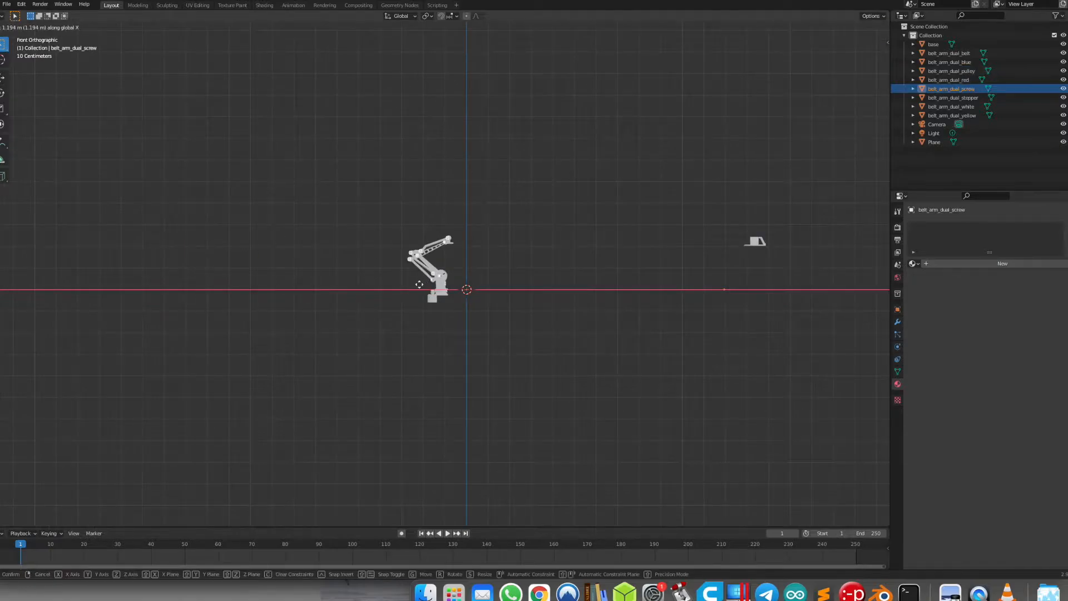
{"action": "left_click", "coordinate": [421, 260]}
{"action": "scroll", "coordinate": [506, 212], "scroll_direction": "up", "scroll_amount": 10}
{"action": "middle_click_drag", "start_coordinate": [511, 202], "coordinate": [516, 274], "text": "shift"}
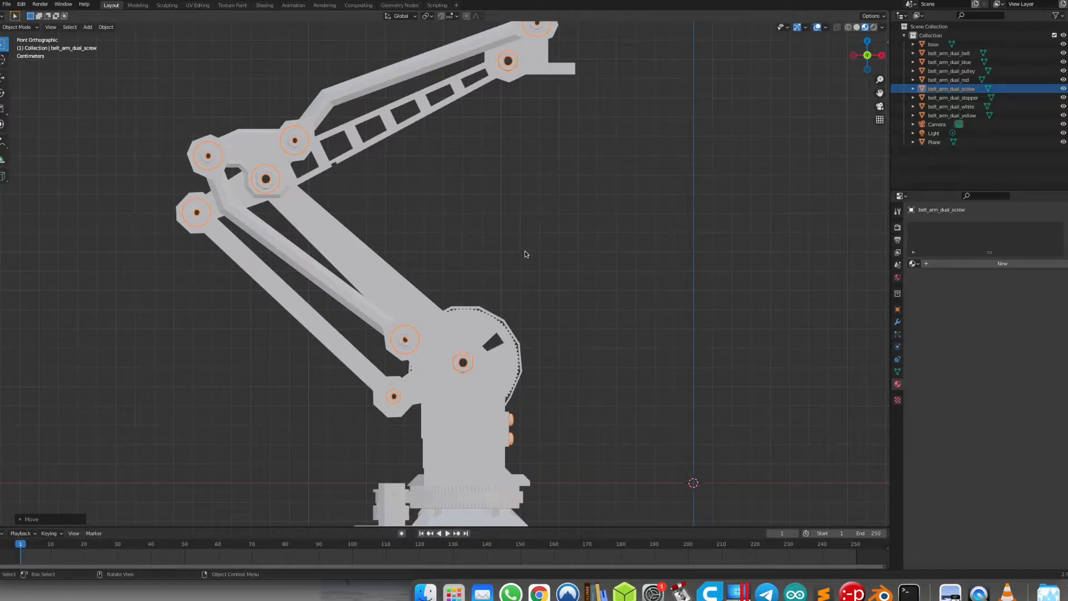
{"action": "key", "text": "g"}
{"action": "key", "text": "x"}
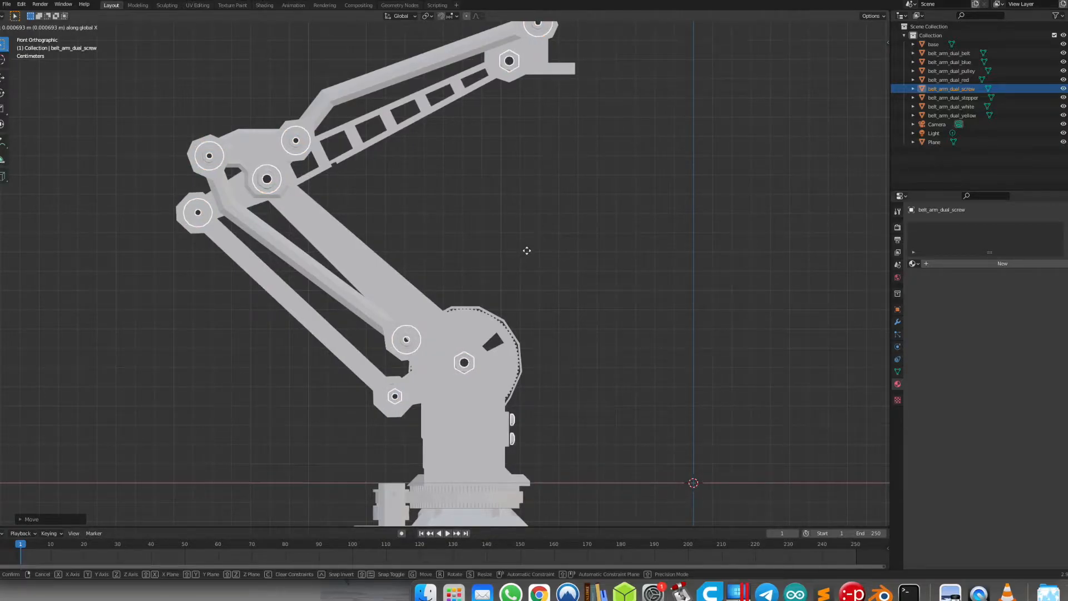
{"action": "left_click", "coordinate": [527, 251]}
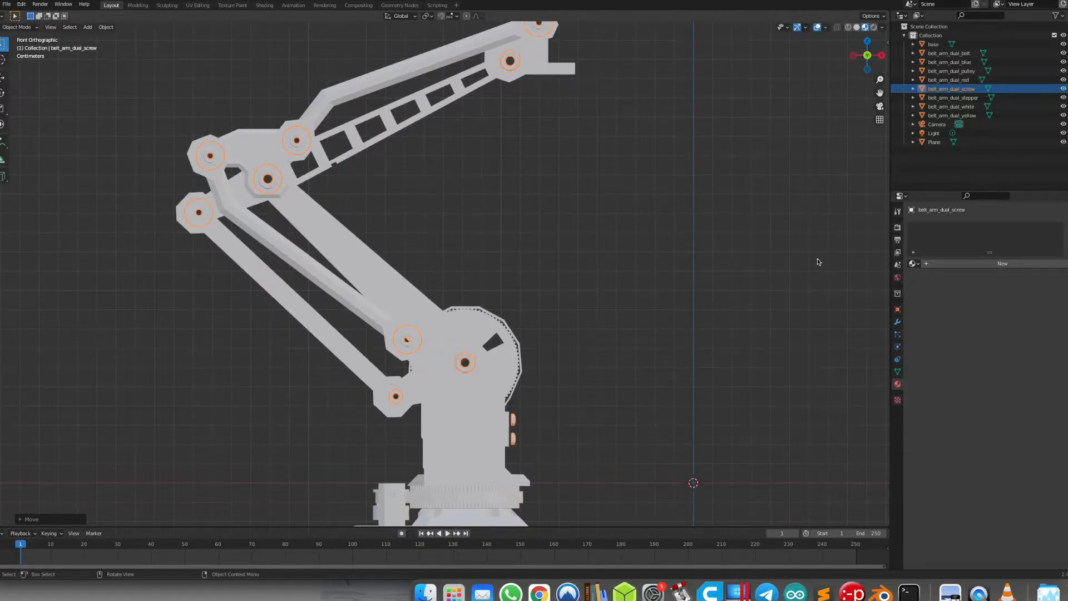
Create a new material on the screws with a darker grey Base Color and Metallic set to 1.000
{"action": "left_click", "coordinate": [982, 264]}
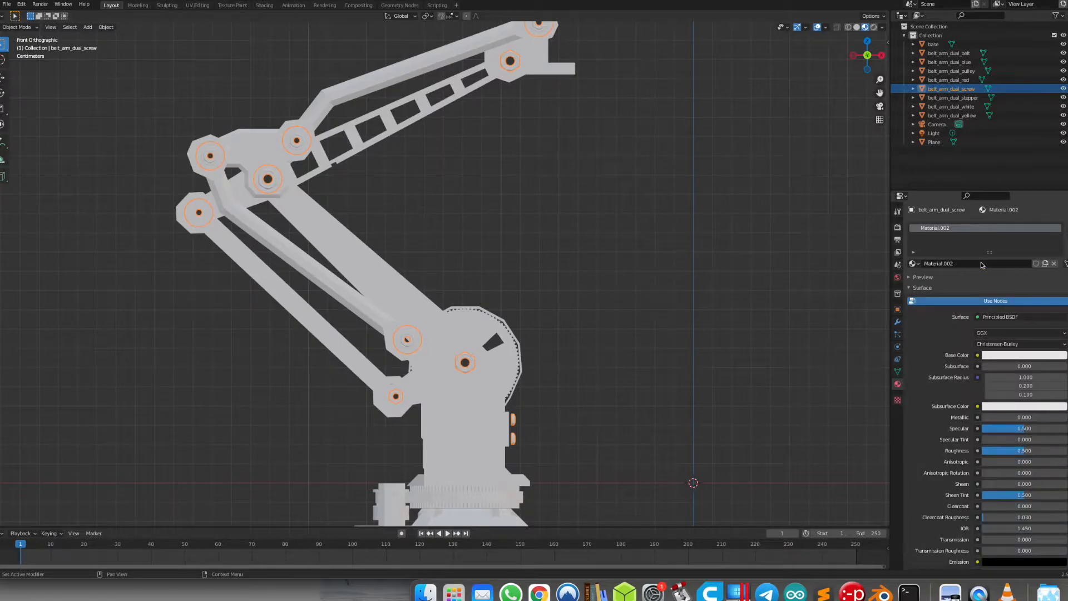
{"action": "left_click", "coordinate": [1023, 357]}
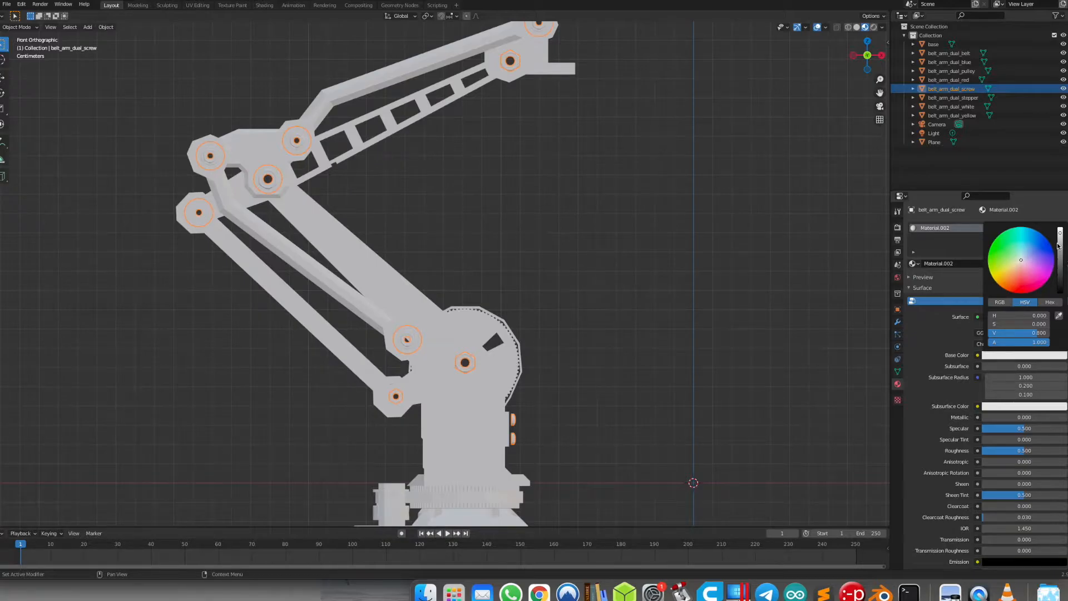
{"action": "left_click_drag", "start_coordinate": [1063, 244], "coordinate": [1061, 241]}
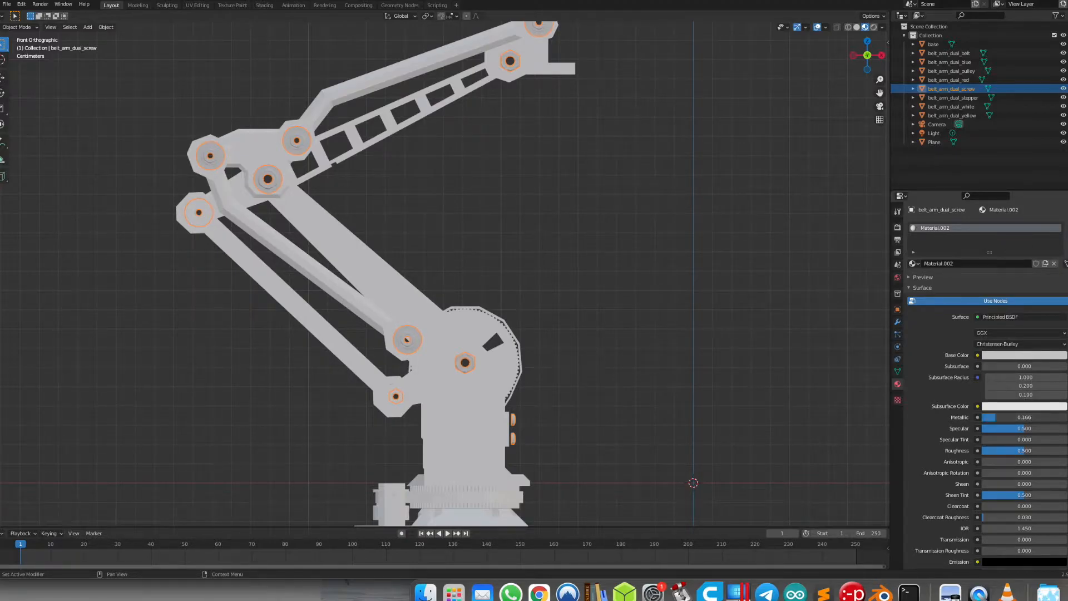
{"action": "left_click_drag", "start_coordinate": [1057, 418], "coordinate": [1067, 417]}
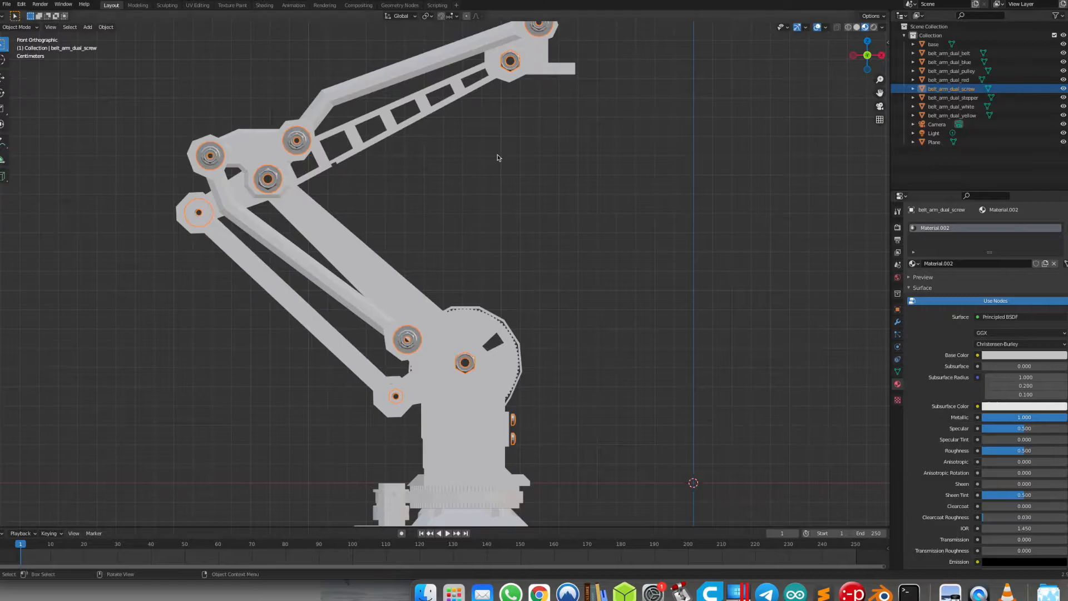
Create a black material named BELT on the belt part, with a roughness of about 0.89
{"action": "left_click", "coordinate": [495, 71]}
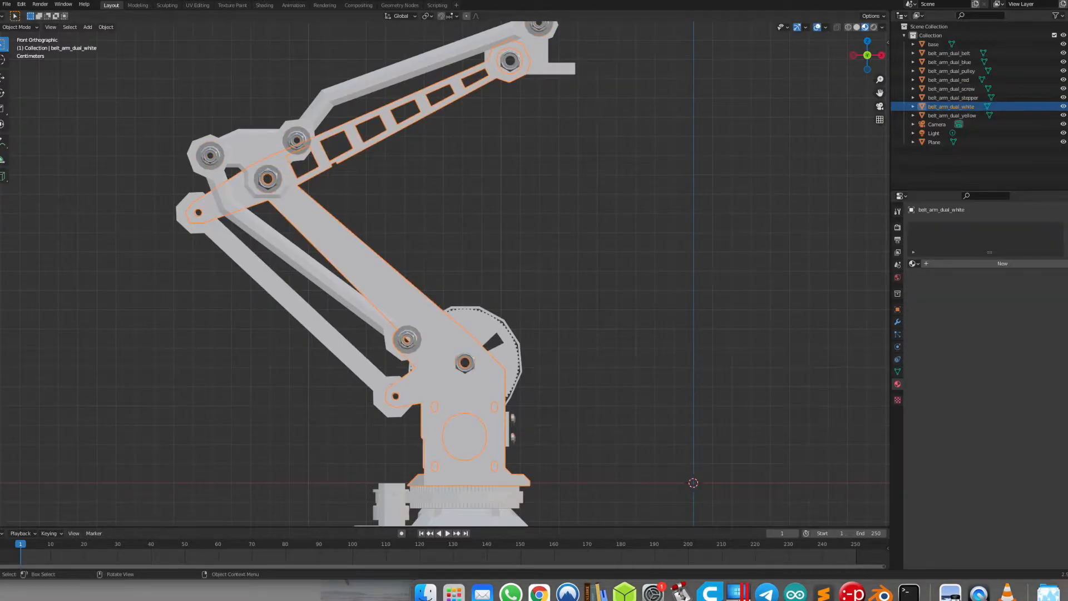
{"action": "left_click", "coordinate": [478, 325]}
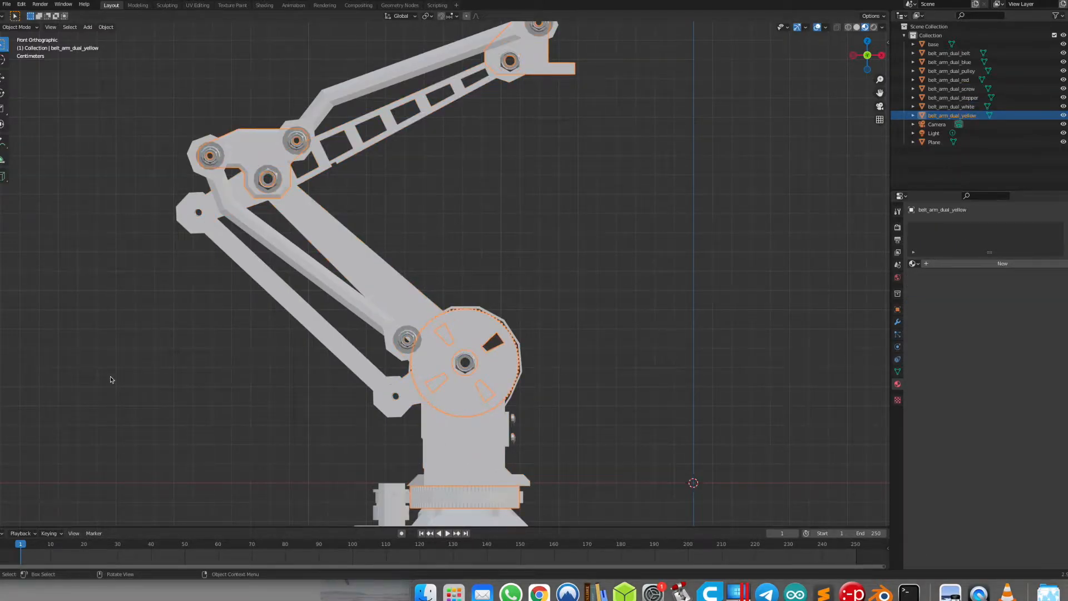
{"action": "scroll", "coordinate": [465, 389], "scroll_direction": "up", "scroll_amount": 5}
{"action": "left_click", "coordinate": [503, 406]}
{"action": "left_click", "coordinate": [1003, 264]}
{"action": "left_click", "coordinate": [1024, 355]}
Create a black material named STEPPER on the stepper motor part
{"action": "left_click", "coordinate": [506, 284]}
{"action": "left_click", "coordinate": [1002, 264]}
{"action": "type", "text": "STEPPER"}
{"action": "left_click", "coordinate": [506, 406]}
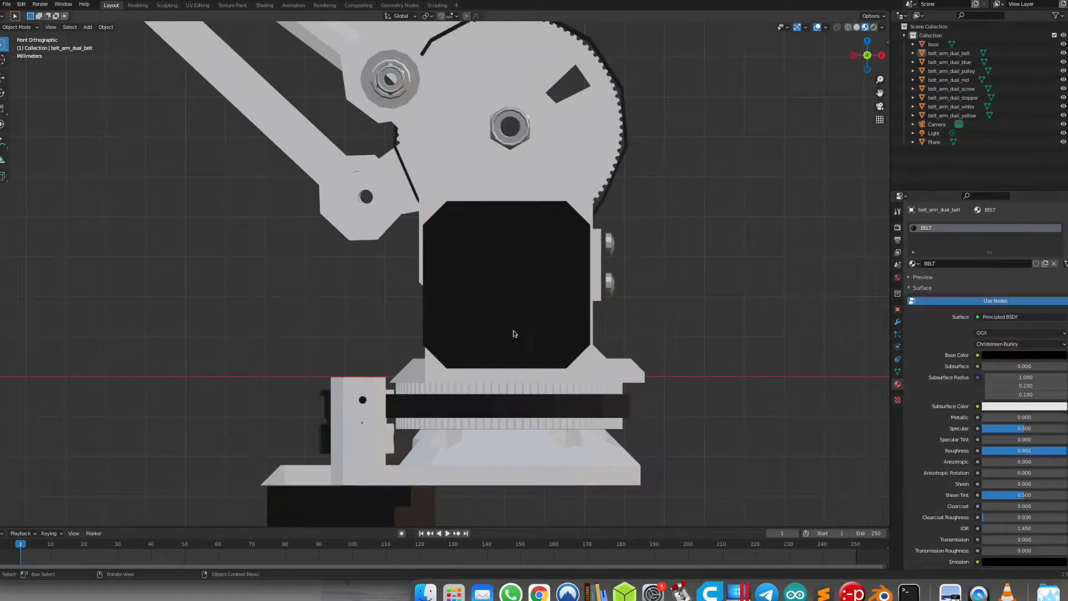
Create an off-white material named WHITE2 and assign it to the arm link parts, including belt_arm_dual_yellow
{"action": "left_click", "coordinate": [1024, 355]}
{"action": "scroll", "coordinate": [445, 278], "scroll_direction": "down", "scroll_amount": 6}
{"action": "left_click", "coordinate": [378, 152]}
{"action": "left_click", "coordinate": [1002, 264]}
{"action": "left_click", "coordinate": [314, 156]}
{"action": "left_click", "coordinate": [1003, 264]}
{"action": "left_click", "coordinate": [1028, 356]}
{"action": "left_click", "coordinate": [567, 259]}
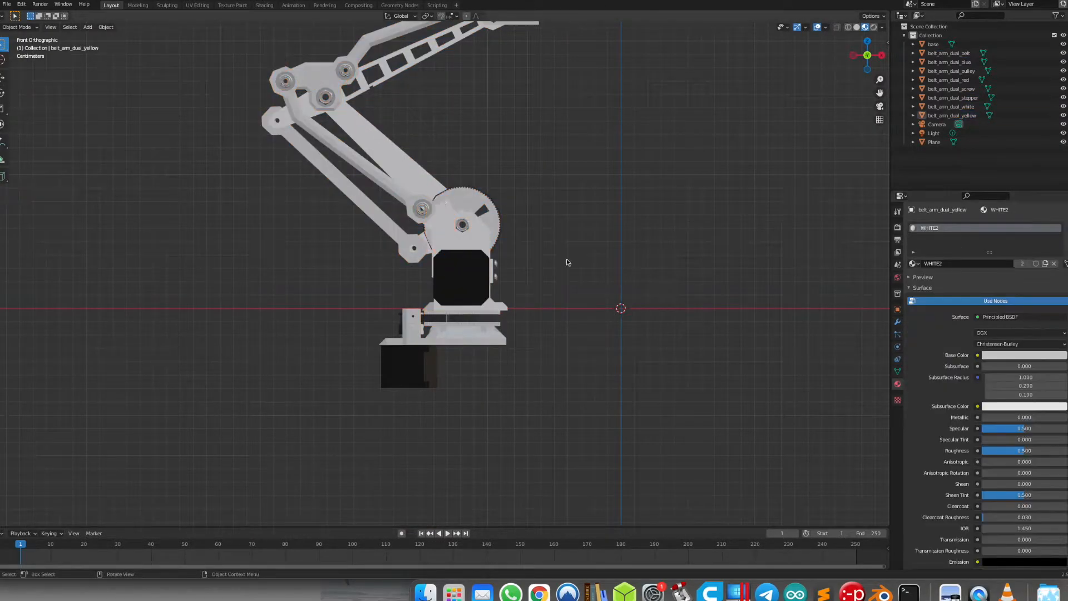
Move the base part along Z and X until it sits centred beneath the robot arm's turntable
{"action": "scroll", "coordinate": [566, 258], "scroll_direction": "down", "scroll_amount": 10}
{"action": "left_click", "coordinate": [659, 254]}
{"action": "key", "text": "g"}
{"action": "key", "text": "z"}
{"action": "scroll", "coordinate": [609, 326], "scroll_direction": "up", "scroll_amount": 10}
{"action": "key", "text": "g"}
{"action": "key", "text": "x"}
{"action": "left_click", "coordinate": [609, 325]}
{"action": "middle_click_drag", "start_coordinate": [610, 325], "coordinate": [648, 275]}
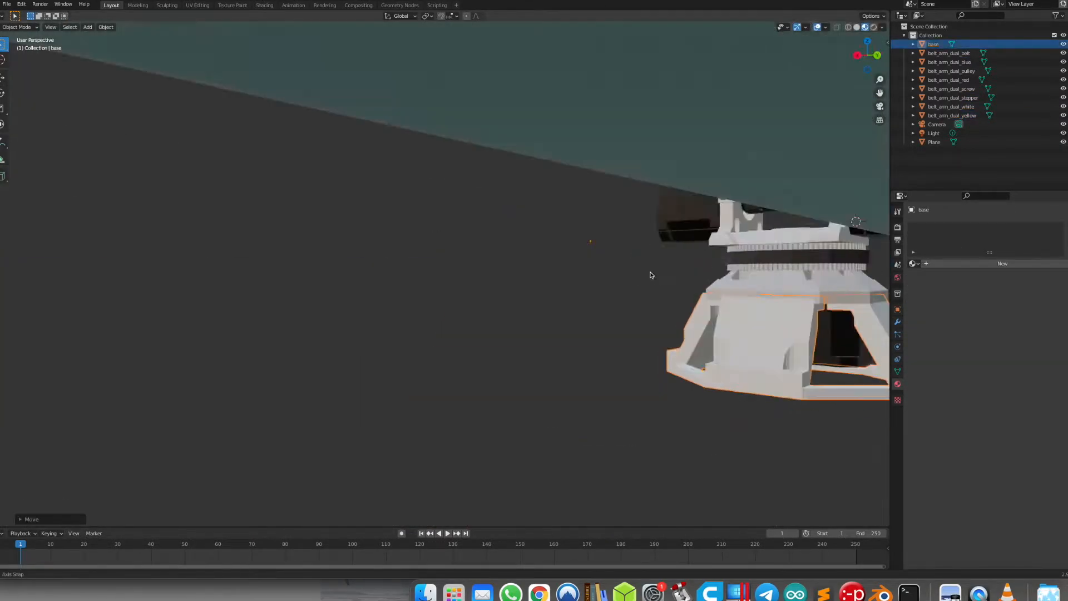
{"action": "key", "text": "g"}
{"action": "key", "text": "z"}
{"action": "left_click", "coordinate": [536, 282]}
Create a new collection in the scene and name it ROBOT ARM NZ
{"action": "left_click", "coordinate": [934, 45]}
{"action": "left_click", "coordinate": [935, 142], "text": "shift"}
{"action": "right_click", "coordinate": [992, 145]}
{"action": "left_click", "coordinate": [955, 229]}
{"action": "double_click", "coordinate": [940, 153]}
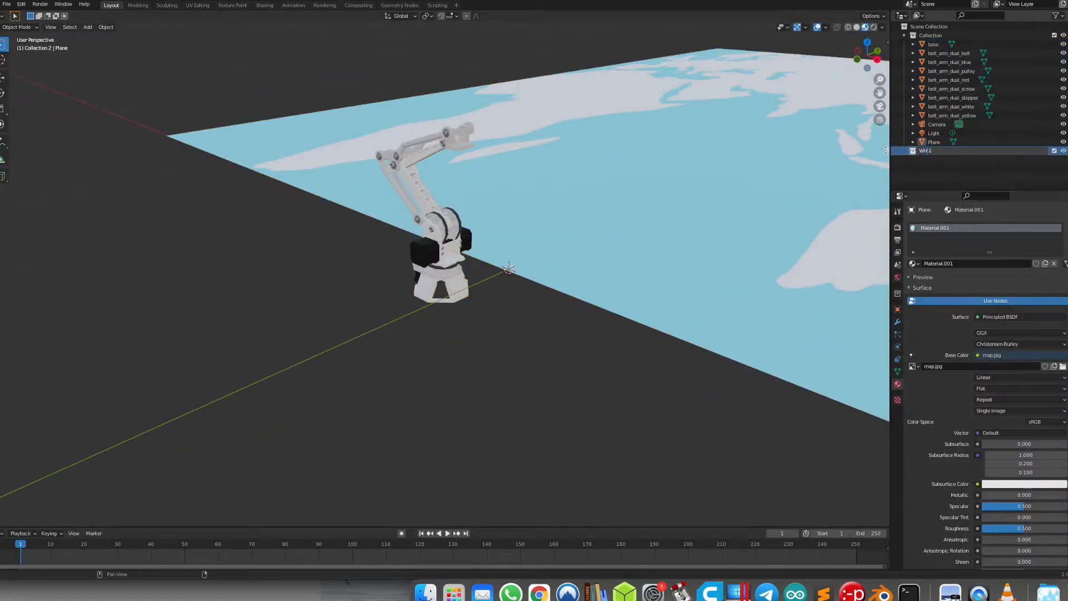
{"action": "type", "text": "ROBOT ARM NZ"}
{"action": "key", "text": "Return"}
{"action": "left_click_drag", "start_coordinate": [359, 336], "coordinate": [501, 111]}
{"action": "left_click", "coordinate": [485, 298]}
Import lego_figure_head.stl from the Lego Man Figure files folder and frame it in the viewport
{"action": "left_click", "coordinate": [7, 4]}
{"action": "mouse_move", "coordinate": [37, 122]}
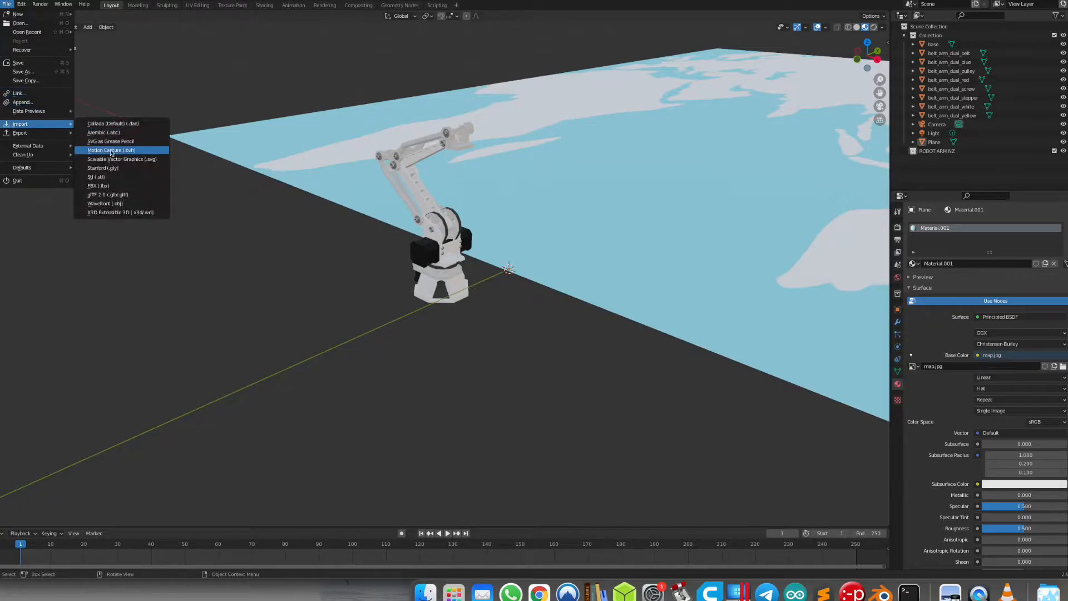
{"action": "left_click", "coordinate": [122, 175]}
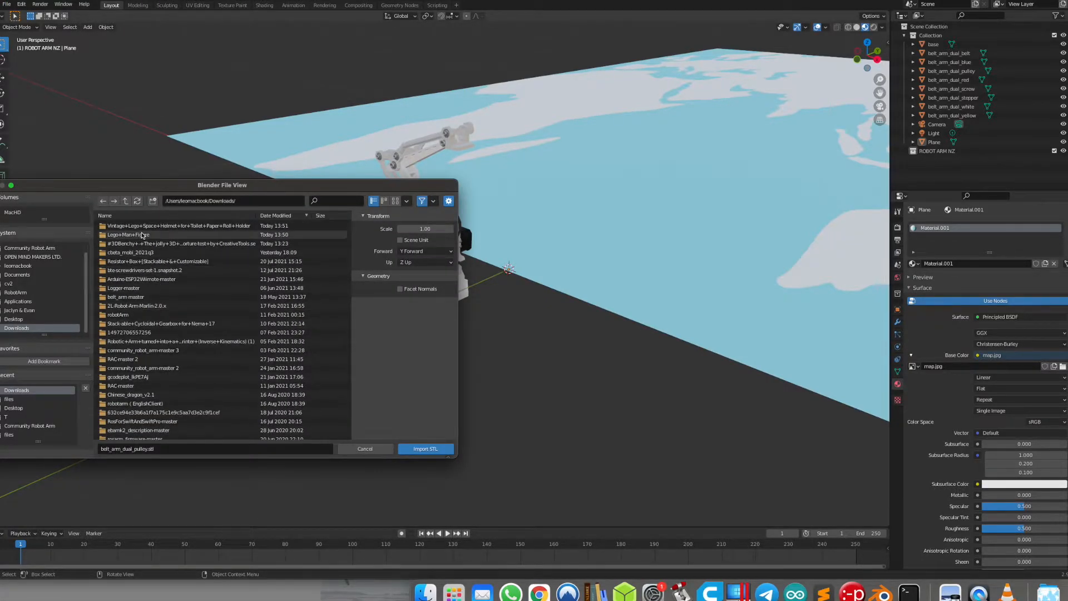
{"action": "double_click", "coordinate": [141, 234]}
{"action": "double_click", "coordinate": [141, 226]}
{"action": "double_click", "coordinate": [145, 226]}
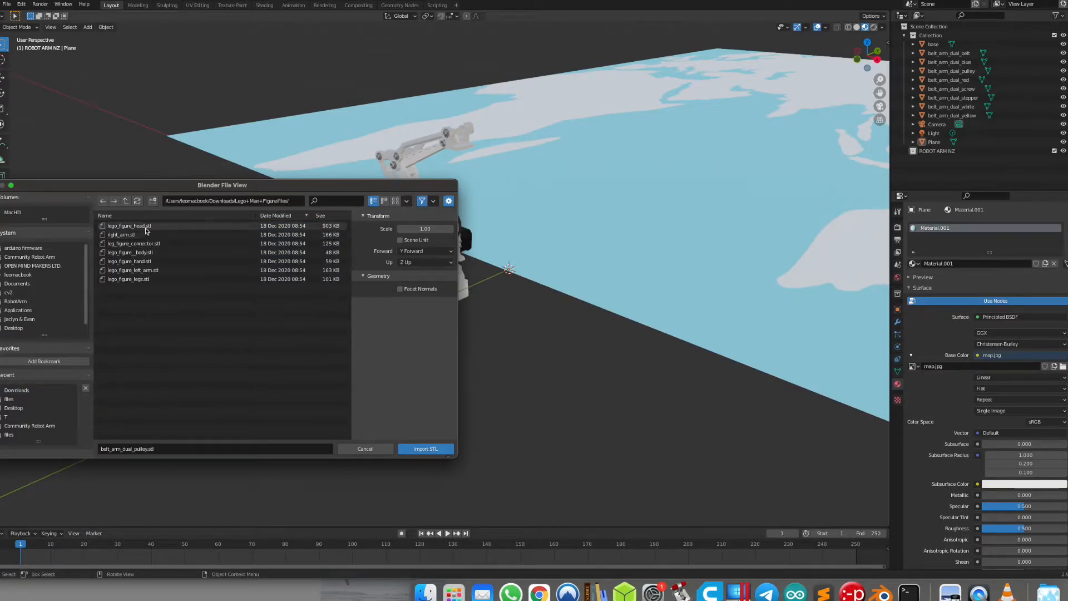
{"action": "key", "text": "KP_Decimal"}
{"action": "scroll", "coordinate": [507, 262], "scroll_direction": "down", "scroll_amount": 3}
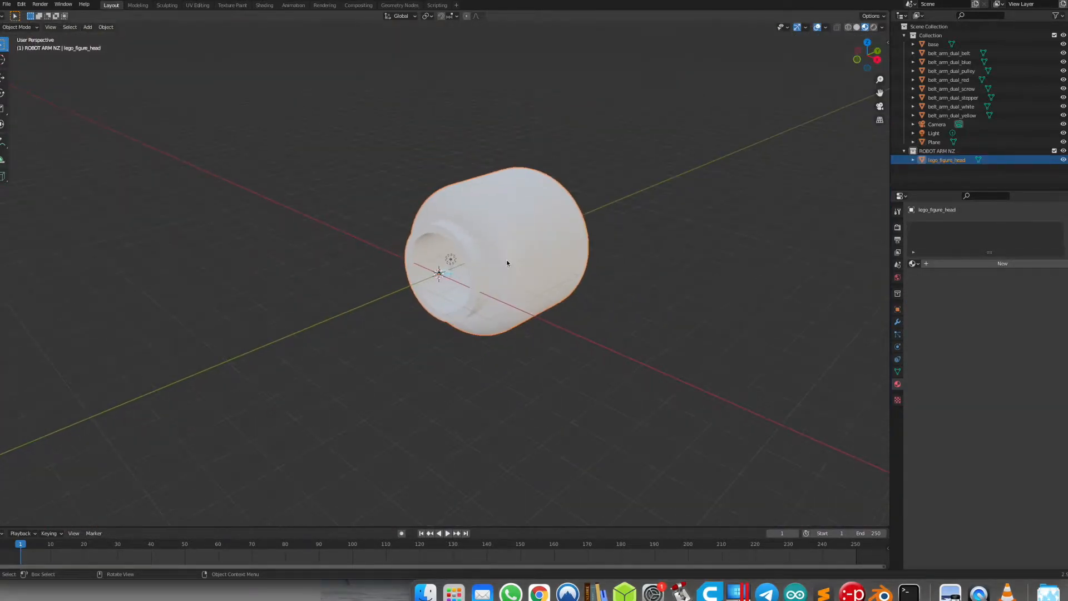
{"action": "key", "text": "s"}
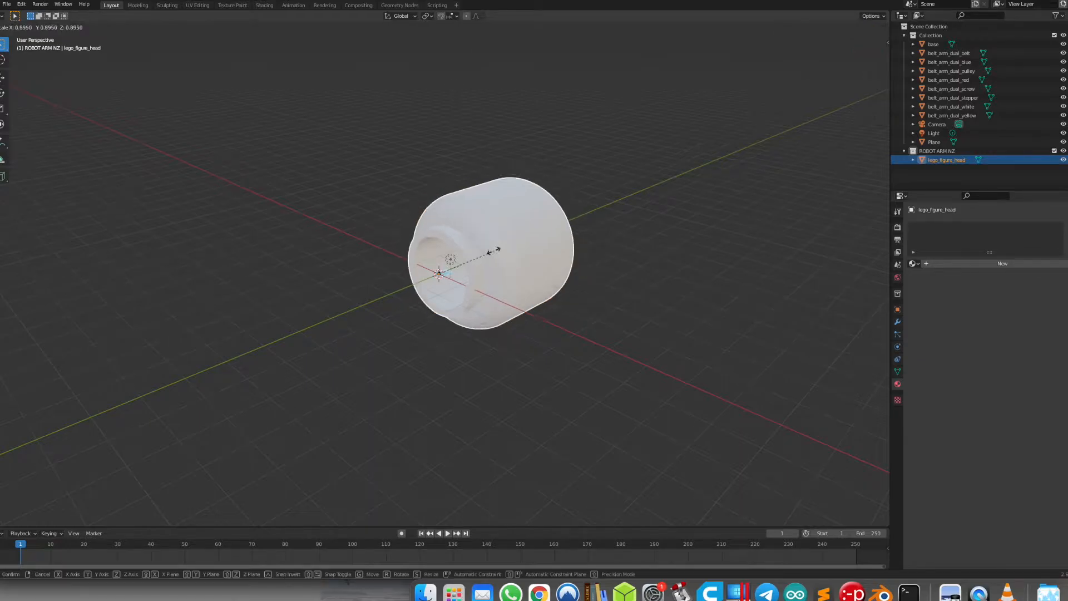
{"action": "key", "text": "Escape"}
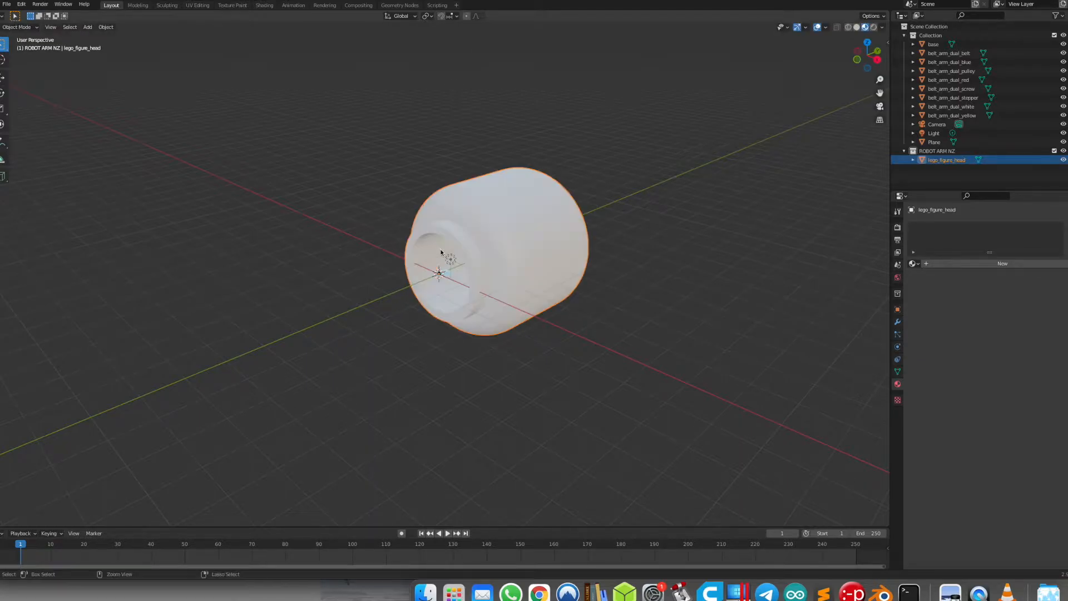
{"action": "scroll", "coordinate": [423, 251], "scroll_direction": "up", "scroll_amount": 6}
{"action": "scroll", "coordinate": [360, 225], "scroll_direction": "down", "scroll_amount": 3}
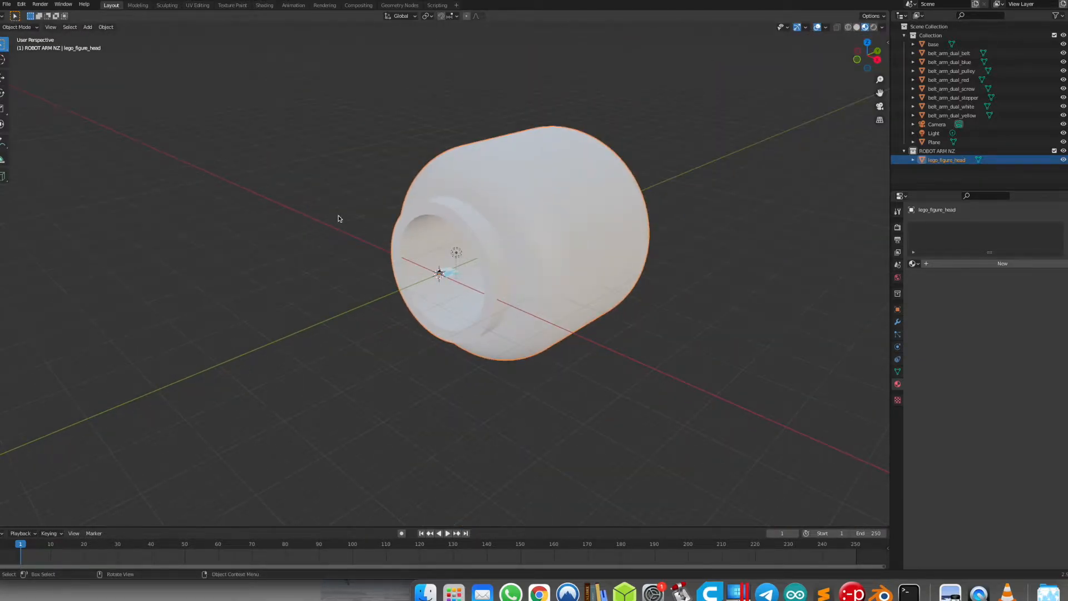
{"action": "left_click", "coordinate": [338, 218]}
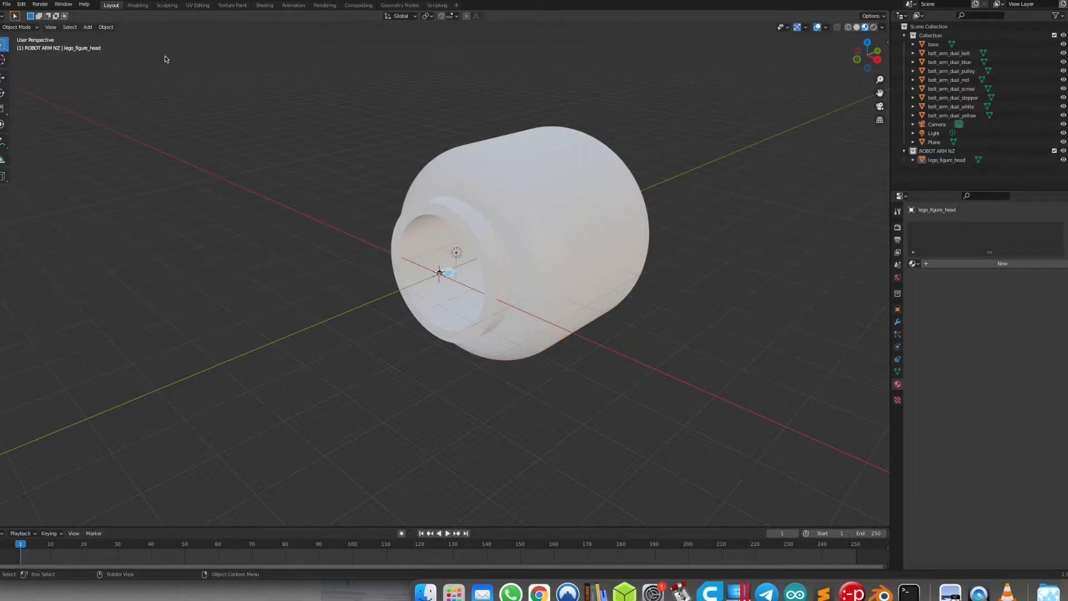
Import lego_figure__body.stl from the Lego Man Figure files folder
{"action": "left_click", "coordinate": [6, 4]}
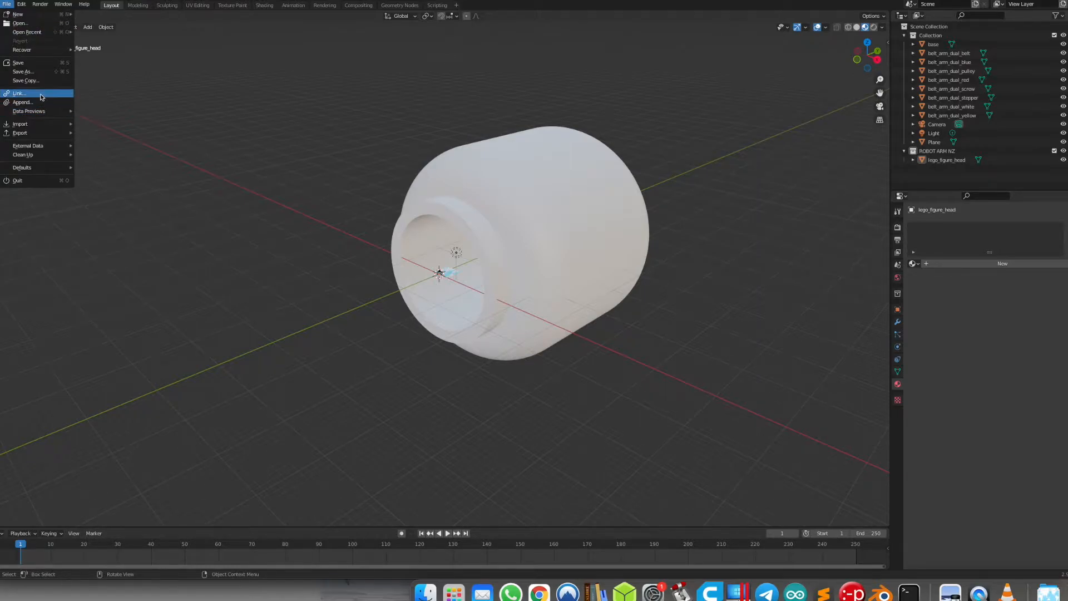
{"action": "mouse_move", "coordinate": [44, 133]}
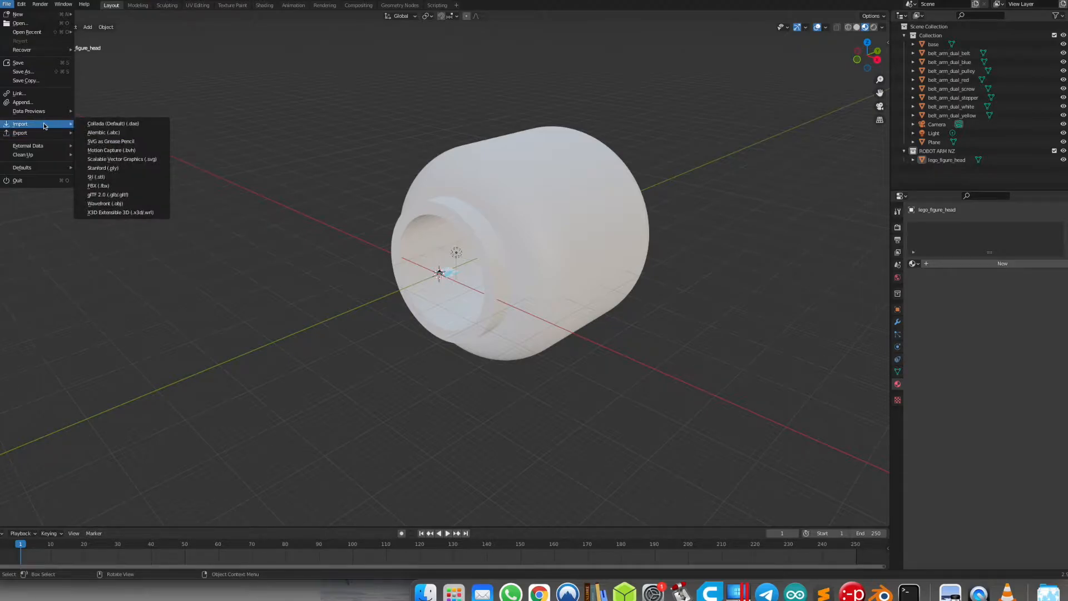
{"action": "left_click", "coordinate": [119, 178]}
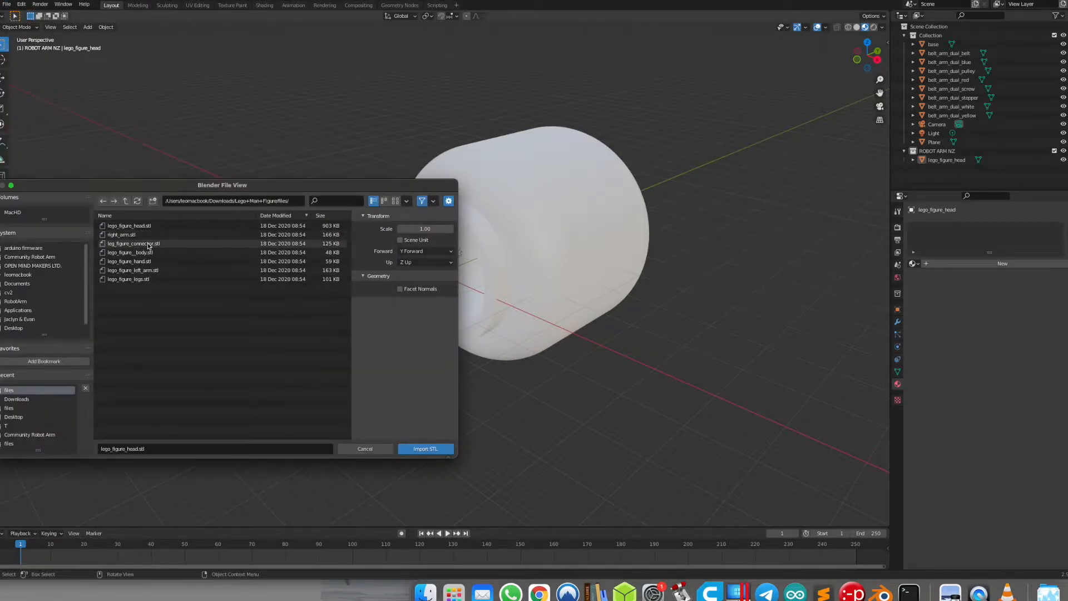
{"action": "double_click", "coordinate": [134, 252]}
{"action": "scroll", "coordinate": [479, 242], "scroll_direction": "down", "scroll_amount": 5}
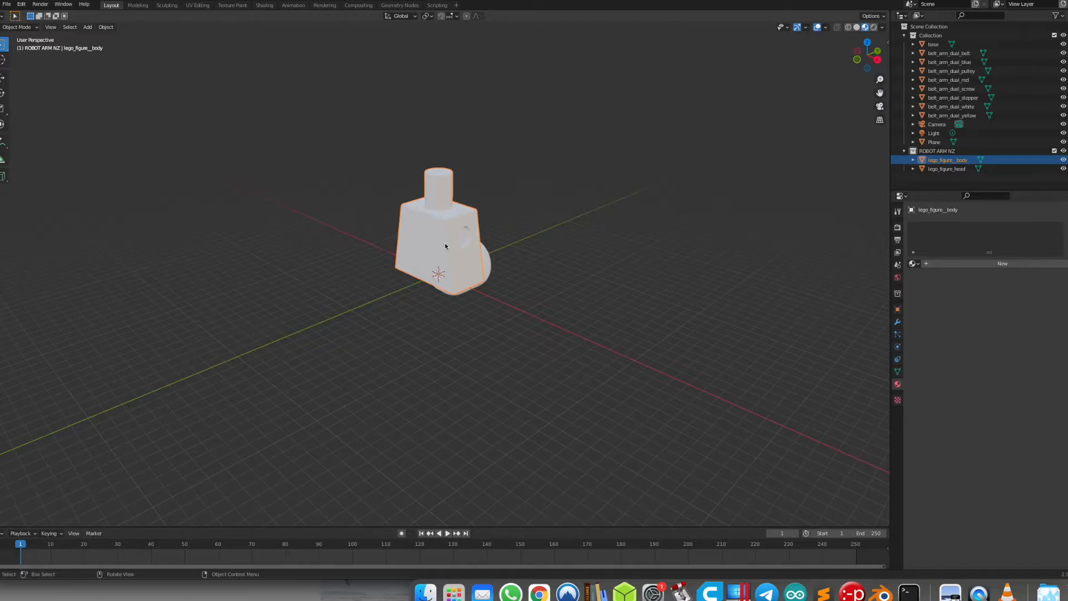
{"action": "scroll", "coordinate": [445, 245], "scroll_direction": "up", "scroll_amount": 5}
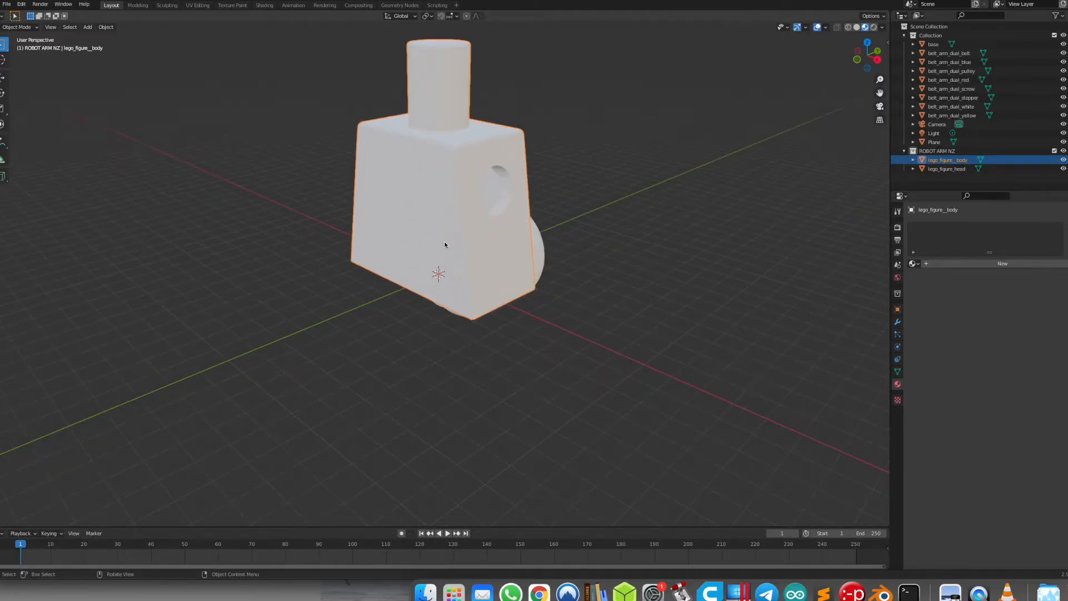
Rotate the Lego body about the X axis so it lies flat with the neck pointing along Y
{"action": "key", "text": "r"}
{"action": "key", "text": "x"}
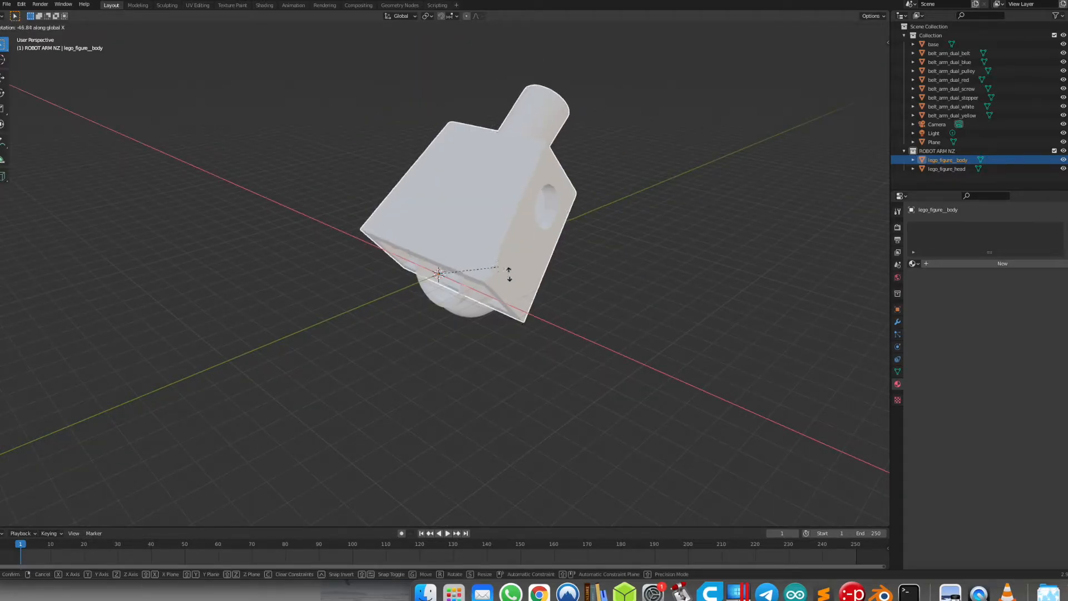
{"action": "left_click", "coordinate": [503, 326]}
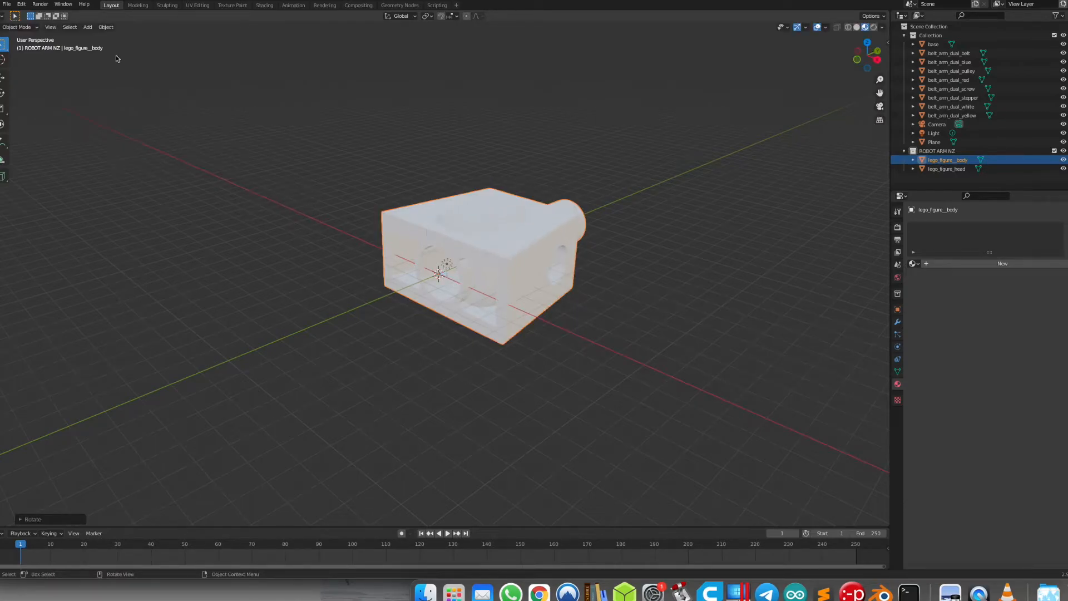
Import the Lego figure's right arm, hand, left arm and legs STL files together
{"action": "left_click", "coordinate": [7, 4]}
{"action": "mouse_move", "coordinate": [49, 126]}
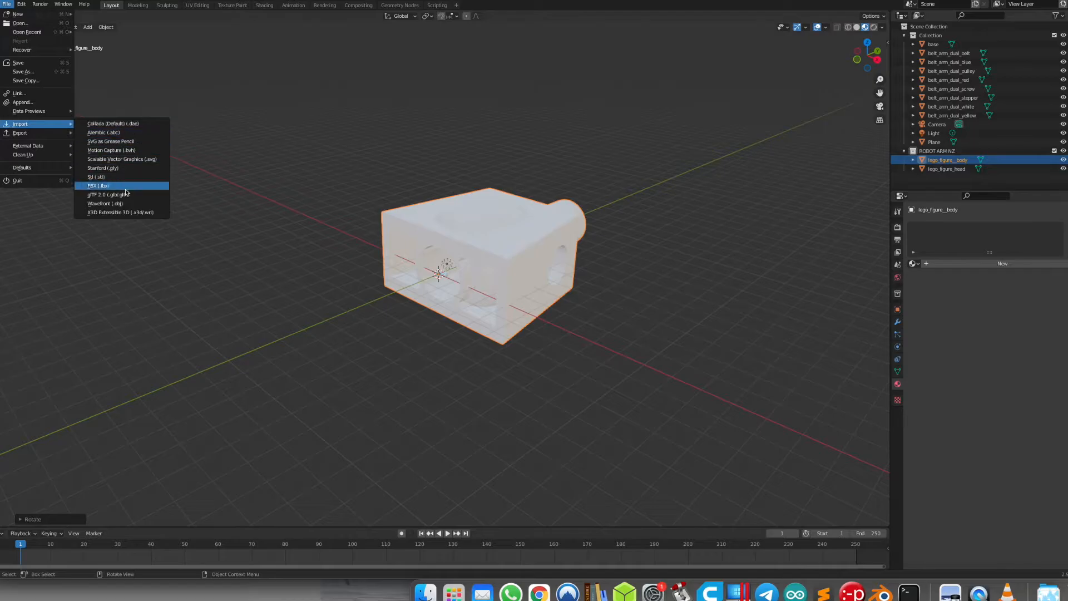
{"action": "left_click", "coordinate": [103, 176]}
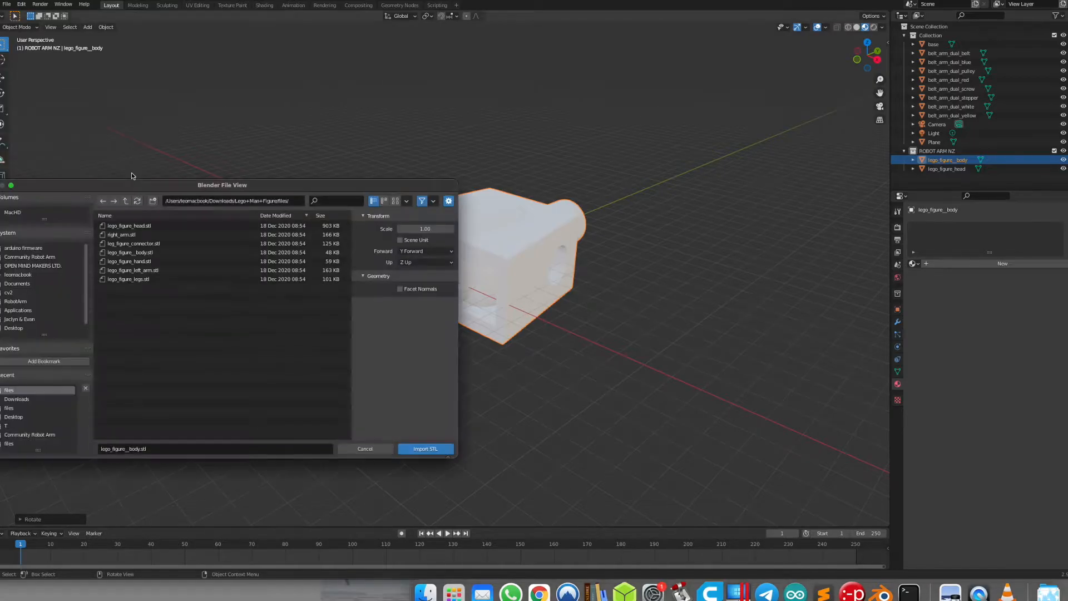
{"action": "left_click", "coordinate": [160, 261]}
{"action": "left_click", "coordinate": [162, 271], "text": "shift"}
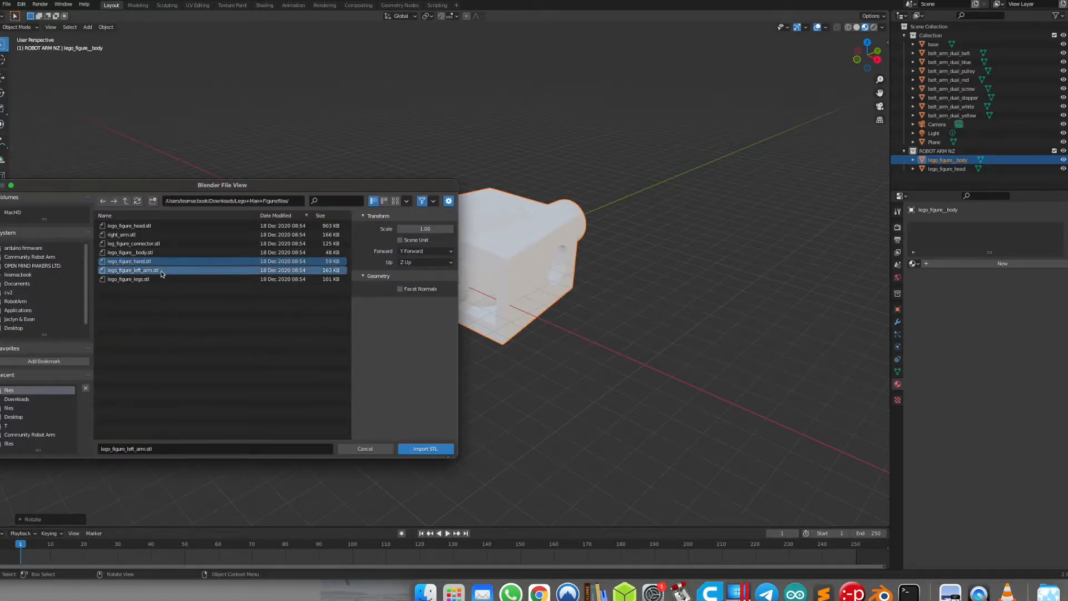
{"action": "left_click", "coordinate": [158, 236], "text": "shift"}
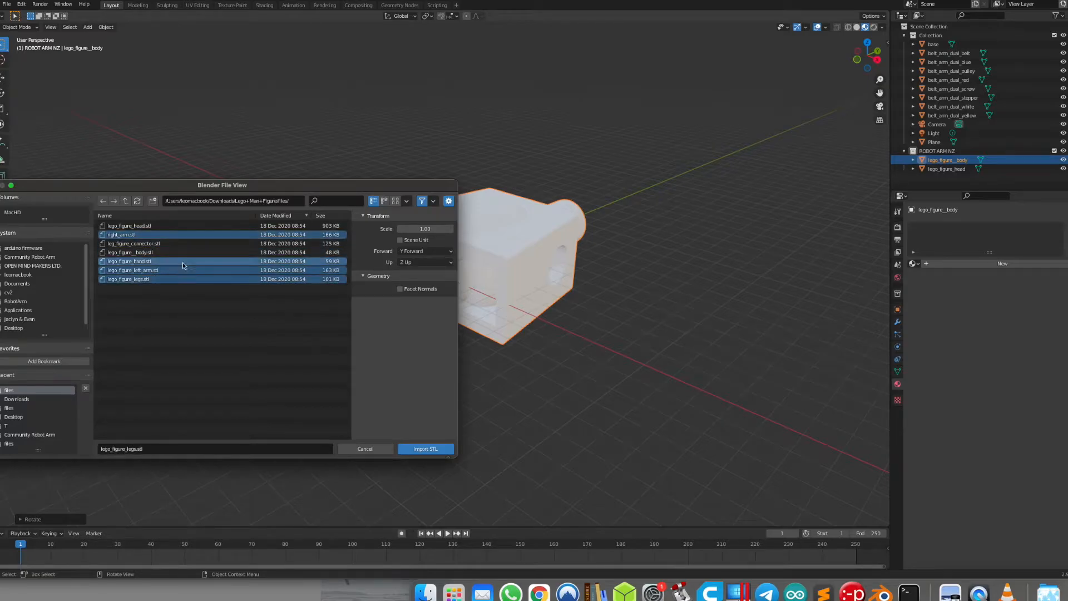
{"action": "key", "text": "Return"}
Import leg_figure_connector.stl and rotate it about the X axis to line up with the lying torso
{"action": "middle_click_drag", "start_coordinate": [233, 145], "coordinate": [375, 163]}
{"action": "left_click", "coordinate": [148, 243]}
{"action": "middle_click_drag", "start_coordinate": [303, 312], "coordinate": [336, 252]}
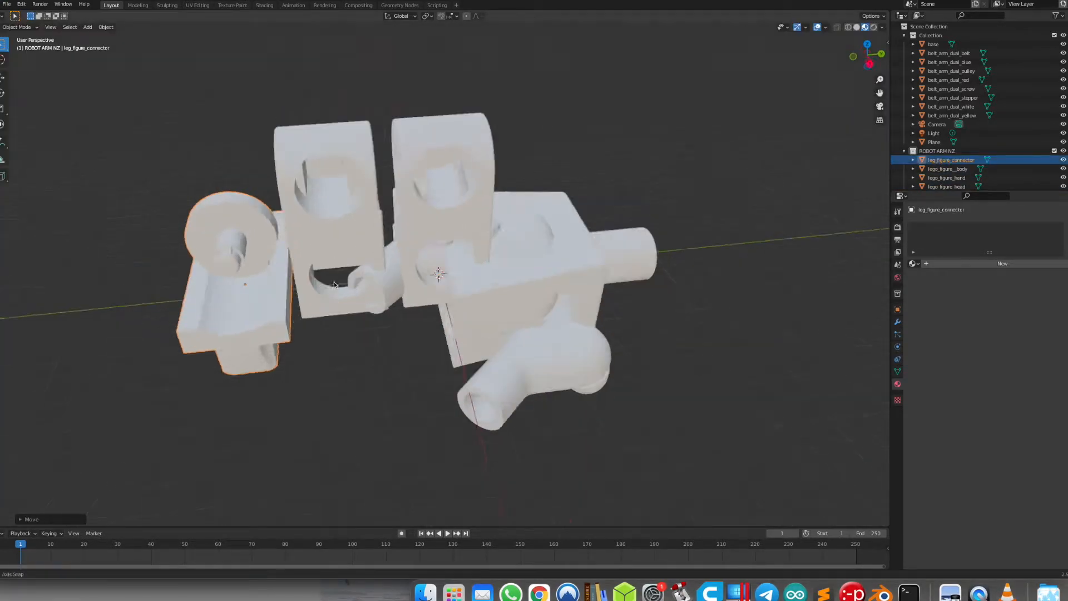
{"action": "key", "text": "r"}
{"action": "key", "text": "x"}
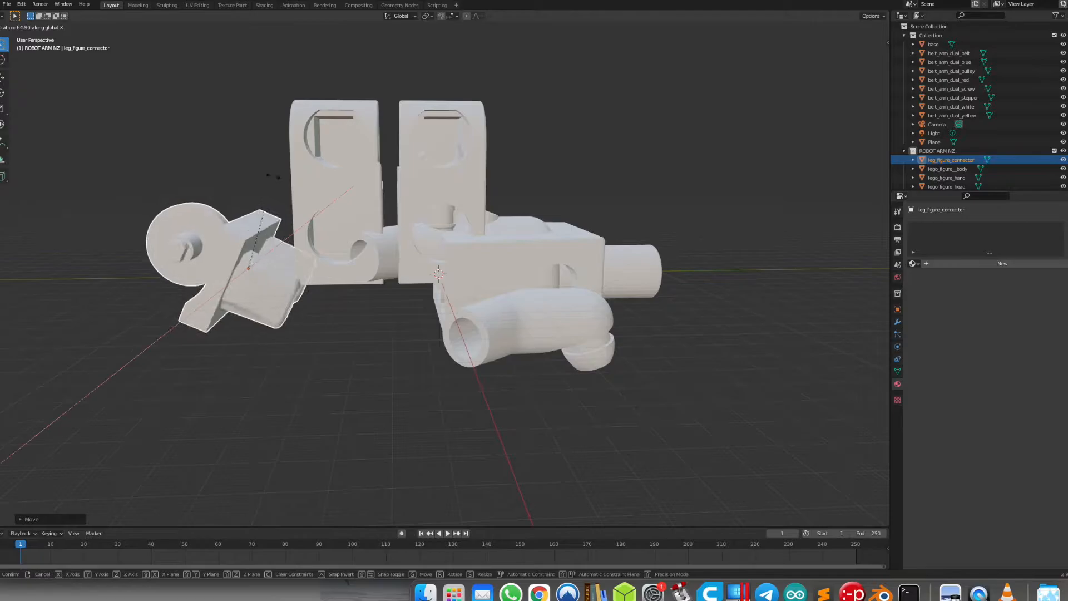
{"action": "left_click", "coordinate": [238, 167]}
Move the leg connector to the lower end of the torso and adjust its height along Z
{"action": "middle_click_drag", "start_coordinate": [256, 206], "coordinate": [361, 292]}
{"action": "key", "text": "g"}
{"action": "left_click", "coordinate": [509, 198]}
{"action": "middle_click_drag", "start_coordinate": [509, 198], "coordinate": [496, 161]}
{"action": "key", "text": "g"}
{"action": "left_click", "coordinate": [483, 192]}
{"action": "key", "text": "KP_3"}
{"action": "key", "text": "g"}
{"action": "key", "text": "z"}
{"action": "left_click", "coordinate": [539, 267]}
Fine-align the leg connector with the torso along Y and Z in the side view
{"action": "left_click", "coordinate": [542, 250]}
{"action": "scroll", "coordinate": [489, 237], "scroll_direction": "up", "scroll_amount": 7}
{"action": "left_click", "coordinate": [381, 198]}
{"action": "key", "text": "g"}
{"action": "key", "text": "y"}
{"action": "left_click", "coordinate": [380, 196]}
{"action": "key", "text": "g"}
{"action": "key", "text": "z"}
{"action": "left_click", "coordinate": [391, 198]}
Rotate the Lego legs about 90 degrees in the side view and move them along Y to the leg connector
{"action": "scroll", "coordinate": [387, 192], "scroll_direction": "down", "scroll_amount": 6}
{"action": "left_click", "coordinate": [359, 162]}
{"action": "key", "text": "r"}
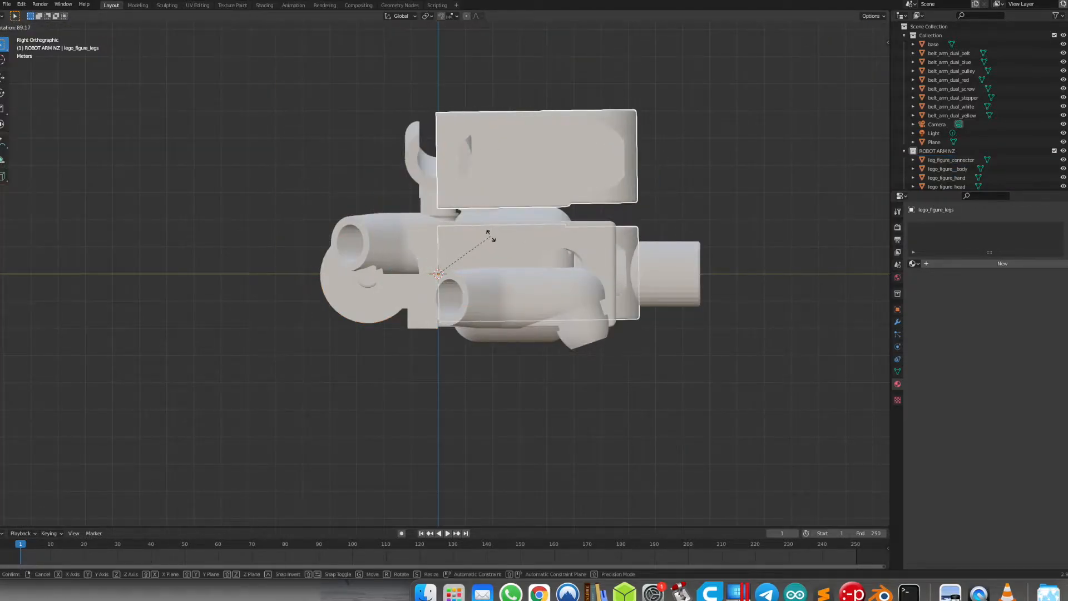
{"action": "left_click", "coordinate": [493, 236]}
{"action": "middle_click_drag", "start_coordinate": [493, 236], "coordinate": [528, 265]}
{"action": "key", "text": "g"}
{"action": "key", "text": "y"}
{"action": "left_click", "coordinate": [393, 291]}
Rotate the legs about the Y axis so they lie side by side beneath the torso
{"action": "key", "text": "r"}
{"action": "key", "text": "x"}
{"action": "key", "text": "z"}
{"action": "key", "text": "y"}
{"action": "left_click", "coordinate": [408, 324]}
{"action": "middle_click_drag", "start_coordinate": [407, 323], "coordinate": [371, 377]}
Move and rotate the left arm to the torso's shoulder and adjust its height along Z
{"action": "key", "text": "g"}
{"action": "left_click", "coordinate": [539, 143]}
{"action": "middle_click_drag", "start_coordinate": [539, 143], "coordinate": [509, 226]}
{"action": "key", "text": "r"}
{"action": "left_click", "coordinate": [515, 263]}
{"action": "key", "text": "g"}
{"action": "key", "text": "z"}
{"action": "left_click", "coordinate": [525, 191]}
Angle the left arm outward in the top view and move the right arm against the torso's shoulder
{"action": "key", "text": "KP_7"}
{"action": "key", "text": "r"}
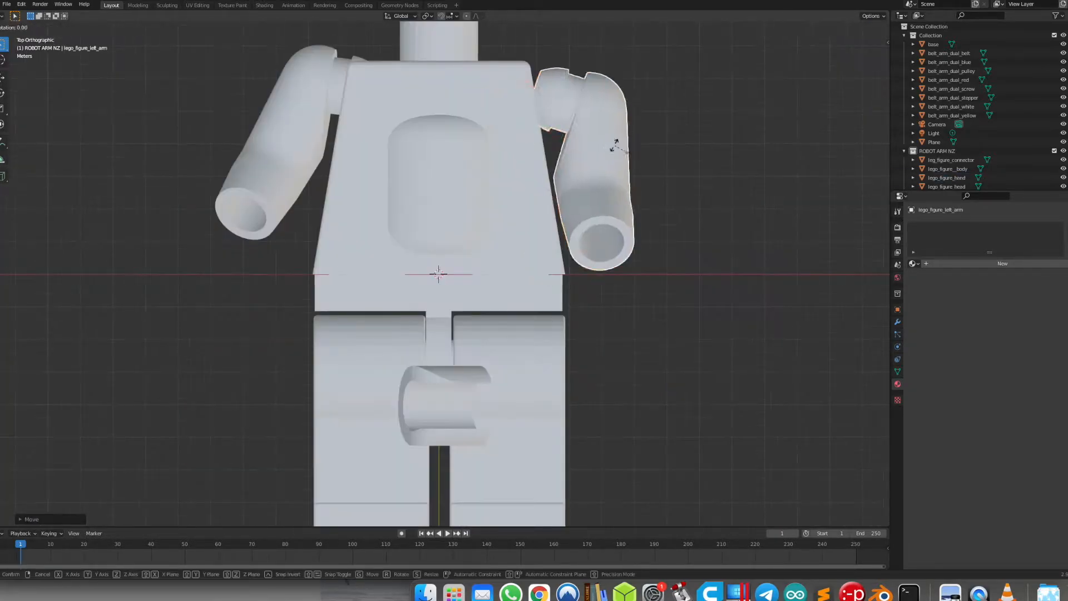
{"action": "left_click", "coordinate": [282, 129]}
{"action": "key", "text": "g"}
{"action": "left_click", "coordinate": [295, 128]}
{"action": "left_click", "coordinate": [606, 120]}
Move the Lego head along the Y axis onto the torso's neck
{"action": "key", "text": "ctrl+KP_3"}
{"action": "scroll", "coordinate": [374, 335], "scroll_direction": "down", "scroll_amount": 5}
{"action": "left_click", "coordinate": [267, 273]}
{"action": "key", "text": "g"}
{"action": "key", "text": "y"}
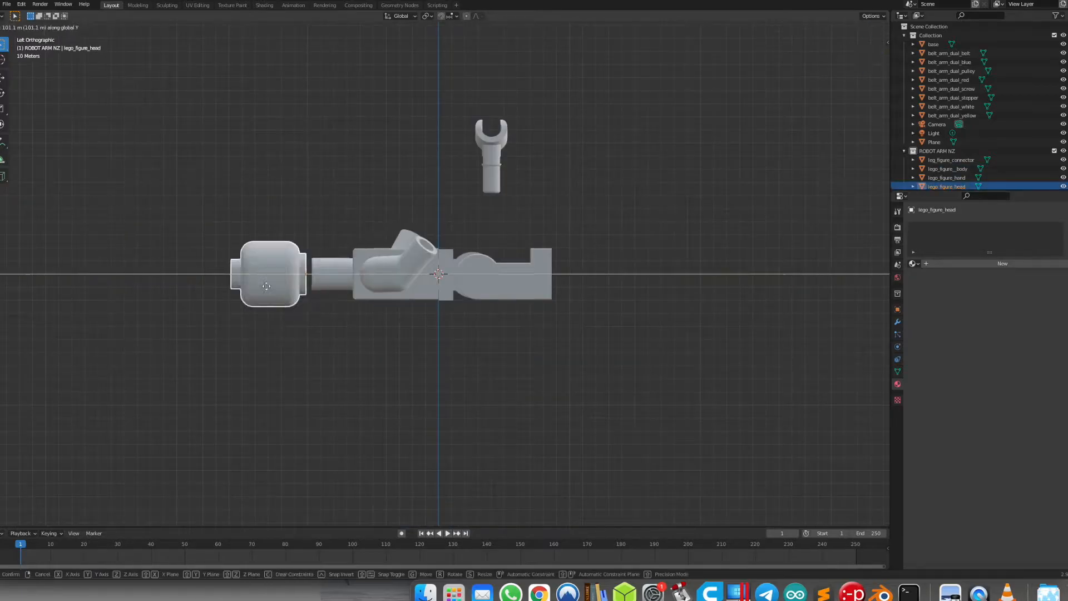
{"action": "left_click", "coordinate": [275, 275]}
Rotate the Lego hand in the top view to match the angle of the right arm
{"action": "left_click", "coordinate": [491, 155]}
{"action": "key", "text": "KP_7"}
{"action": "key", "text": "r"}
{"action": "left_click", "coordinate": [530, 174]}
Duplicate the hand along X, rotate the copy about Y and move it to the end of the left arm
{"action": "key", "text": "shift+d"}
{"action": "key", "text": "x"}
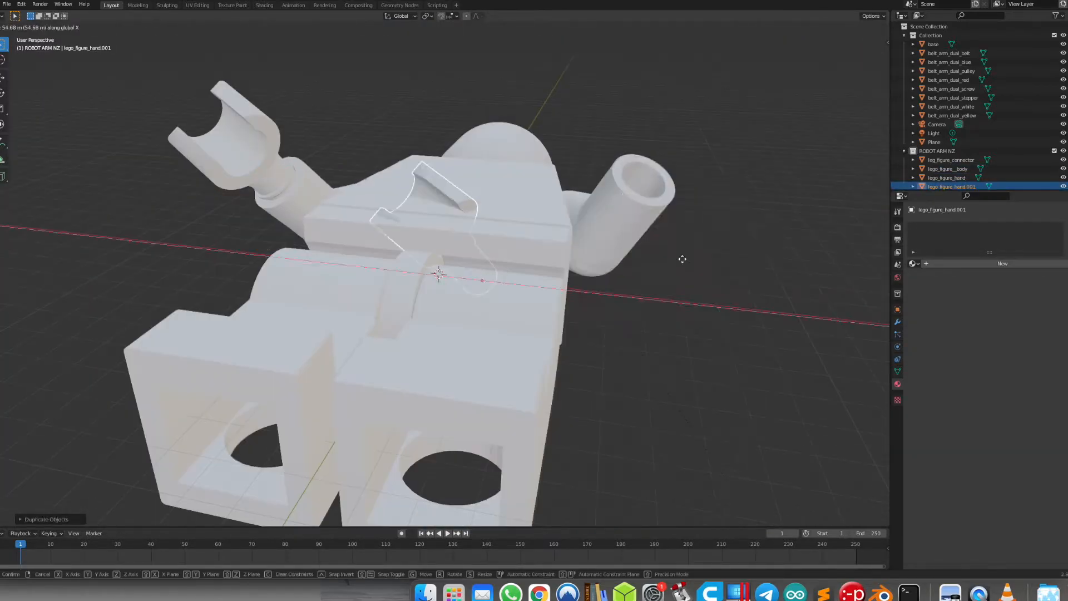
{"action": "left_click", "coordinate": [682, 257]}
{"action": "key", "text": "g"}
{"action": "key", "text": "KP_7"}
{"action": "key", "text": "r"}
{"action": "key", "text": "y"}
{"action": "left_click", "coordinate": [615, 313]}
{"action": "key", "text": "g"}
{"action": "left_click", "coordinate": [631, 315]}
Nudge the duplicated hand into the left arm's wrist socket
{"action": "left_click", "coordinate": [721, 278]}
{"action": "mouse_move", "coordinate": [729, 278]}
{"action": "middle_mouse_down"}
{"action": "mouse_move", "coordinate": [692, 301]}
{"action": "mouse_move", "coordinate": [725, 284]}
{"action": "middle_mouse_up"}
{"action": "scroll", "coordinate": [725, 284], "scroll_direction": "down", "scroll_amount": 2}
{"action": "left_click", "coordinate": [597, 313]}
{"action": "key", "text": "g"}
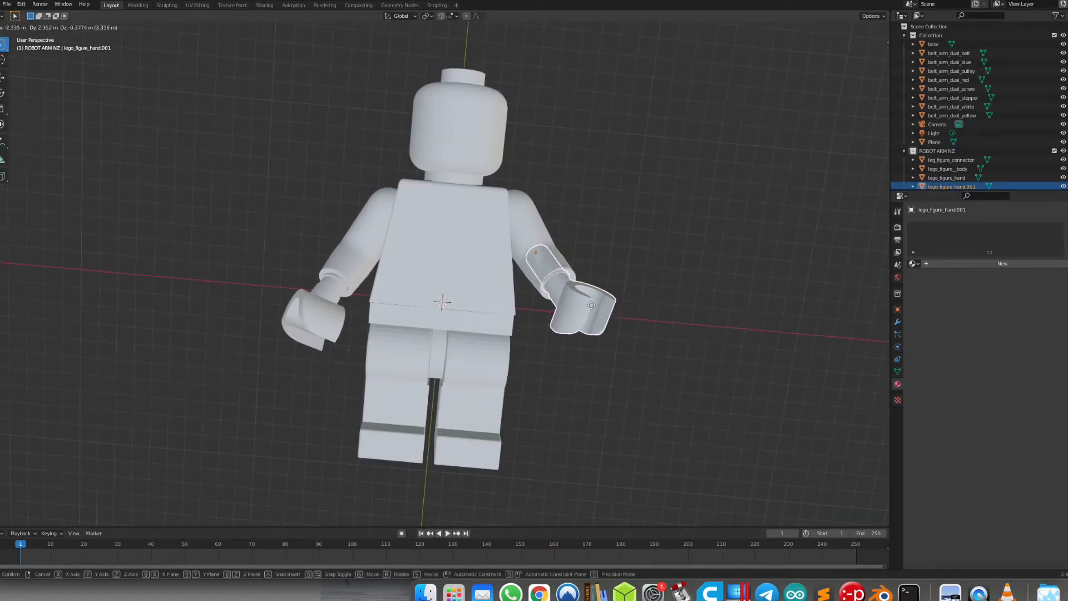
{"action": "left_click", "coordinate": [595, 309]}
{"action": "left_click", "coordinate": [614, 260]}
Select the head and both hands and create a yellow material named LEGO YELLO on the right hand
{"action": "scroll", "coordinate": [518, 240], "scroll_direction": "down", "scroll_amount": 3}
{"action": "left_click", "coordinate": [504, 266], "text": "shift"}
{"action": "left_click", "coordinate": [367, 288], "text": "shift"}
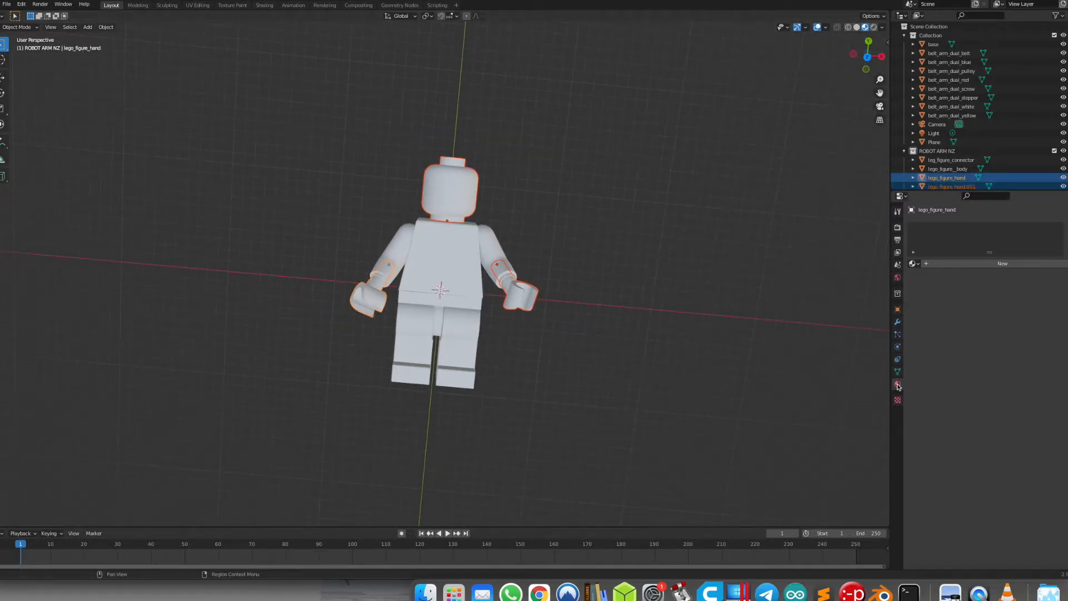
{"action": "left_click", "coordinate": [988, 266]}
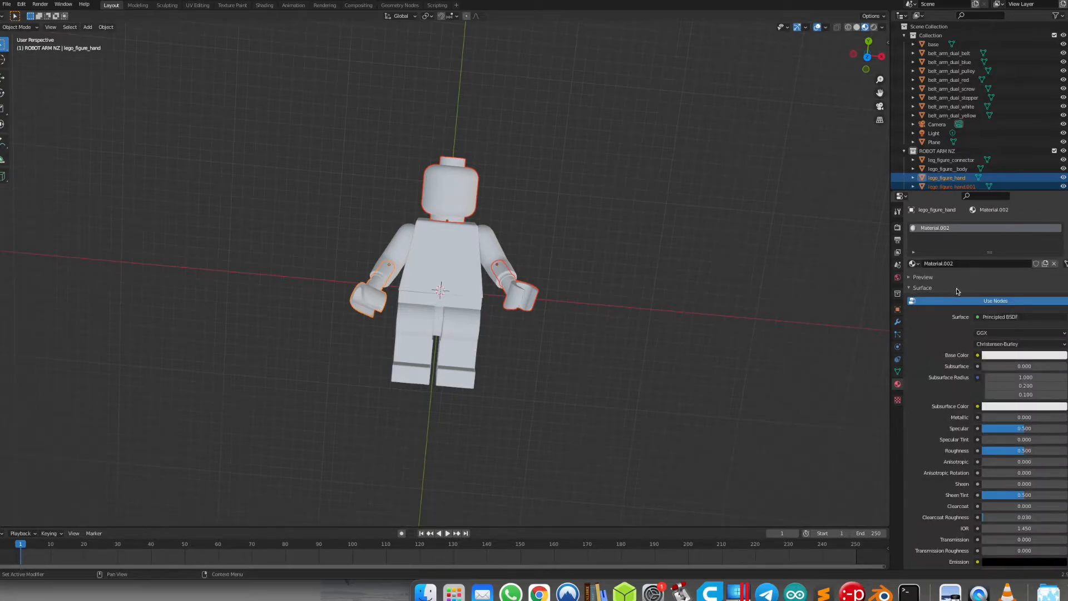
{"action": "left_click", "coordinate": [1023, 356]}
{"action": "mouse_move", "coordinate": [1015, 277]}
{"action": "left_mouse_down"}
{"action": "mouse_move", "coordinate": [997, 260]}
{"action": "mouse_move", "coordinate": [1000, 270]}
{"action": "left_mouse_up"}
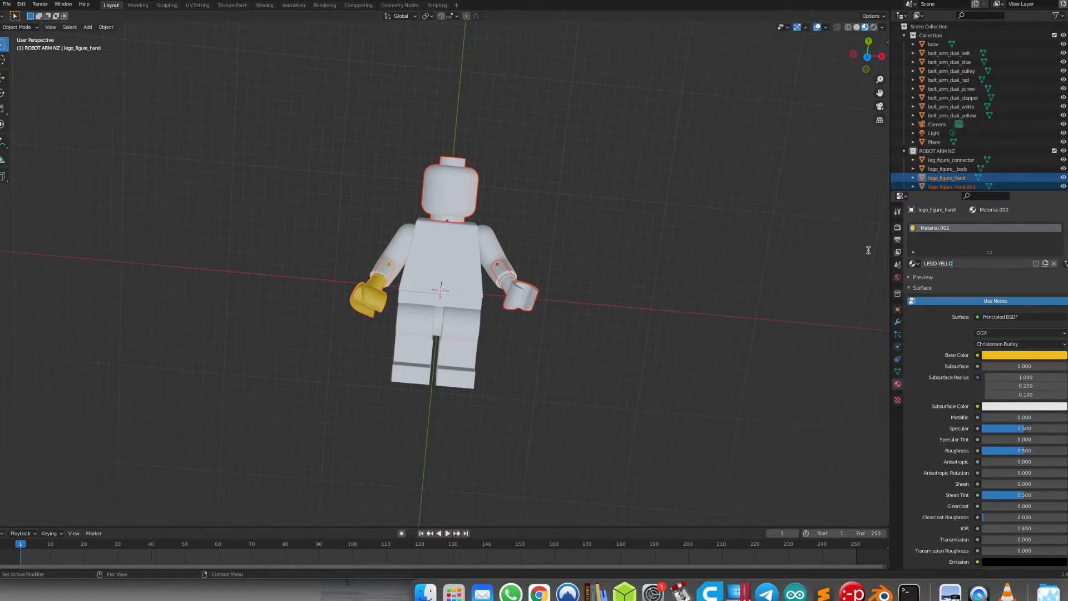
{"action": "key", "text": "Return"}
Assign the existing LEGO YELLO material to the duplicated left hand
{"action": "left_click", "coordinate": [533, 296]}
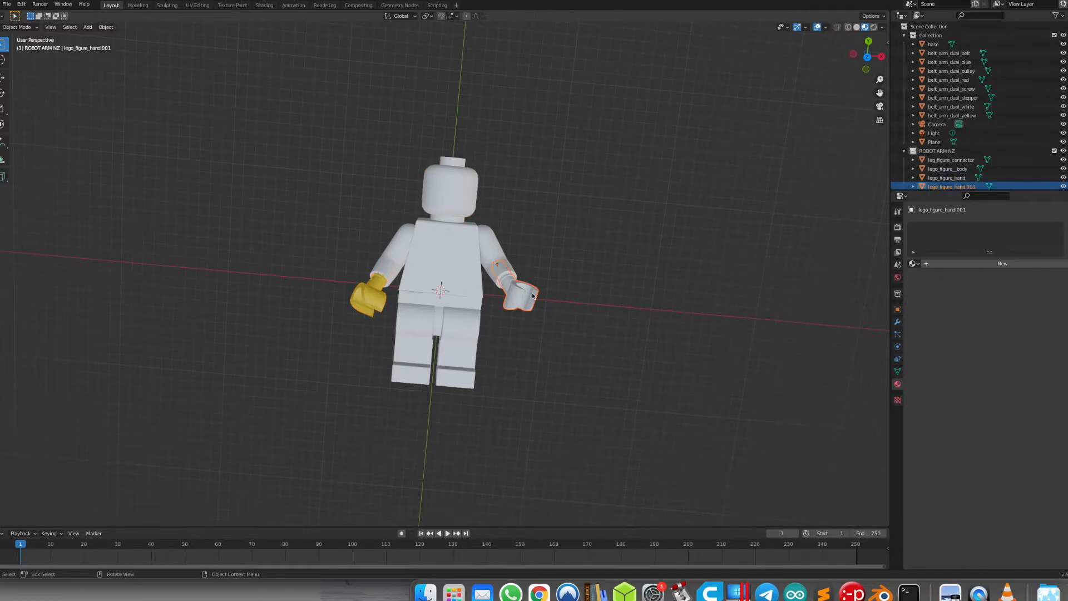
{"action": "left_click", "coordinate": [913, 265]}
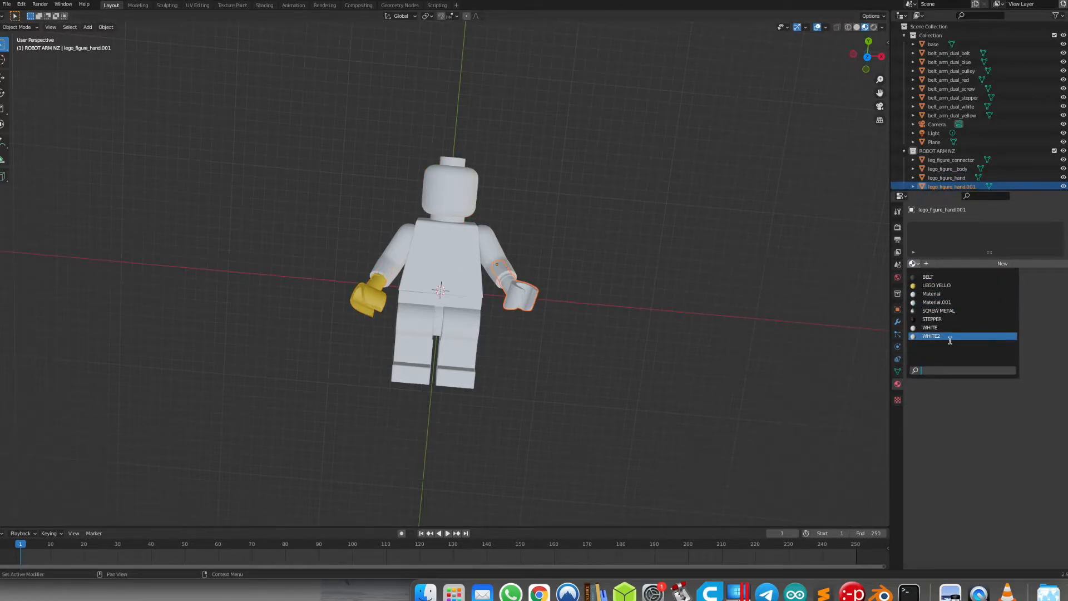
{"action": "left_click", "coordinate": [949, 284]}
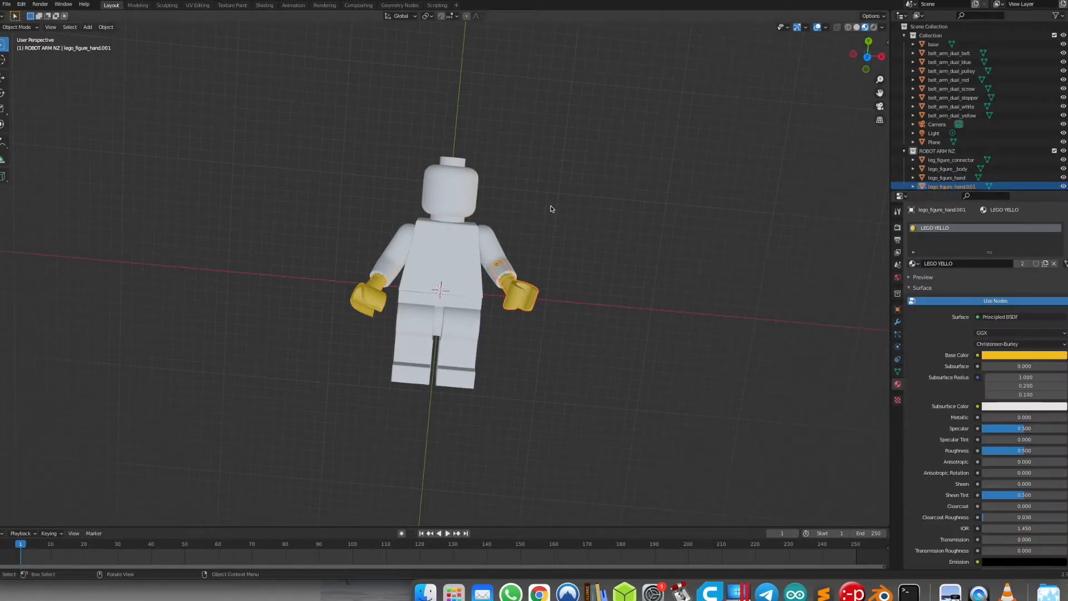
Assign the existing LEGO YELLO material to the Lego man's head
{"action": "left_click", "coordinate": [473, 192]}
{"action": "left_click", "coordinate": [912, 265]}
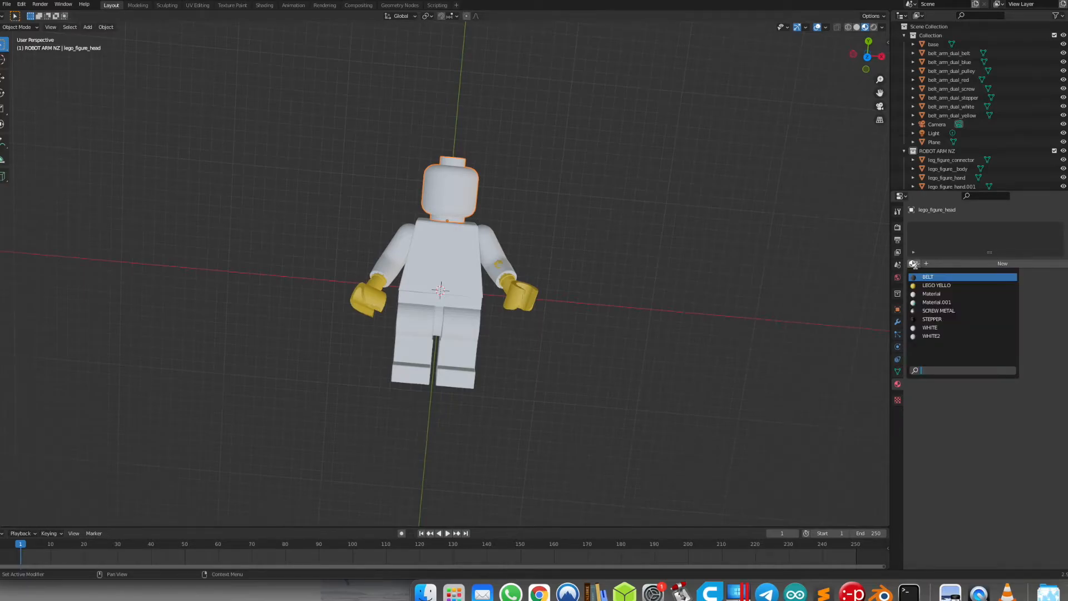
{"action": "left_click", "coordinate": [945, 286]}
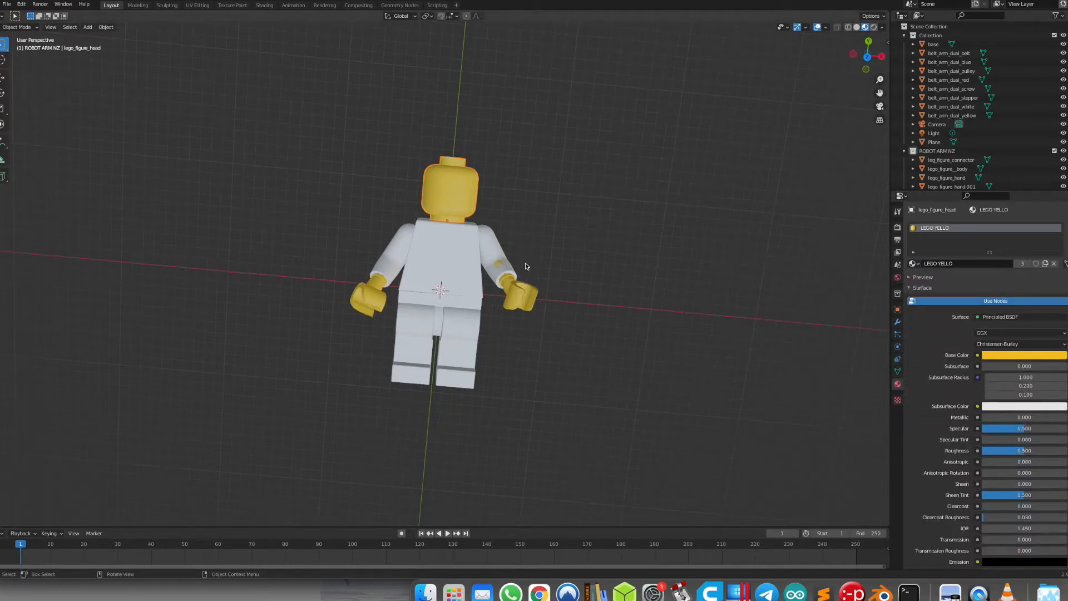
Give the right arm its own dark grey material and name it LEGO BODY
{"action": "left_click", "coordinate": [461, 268]}
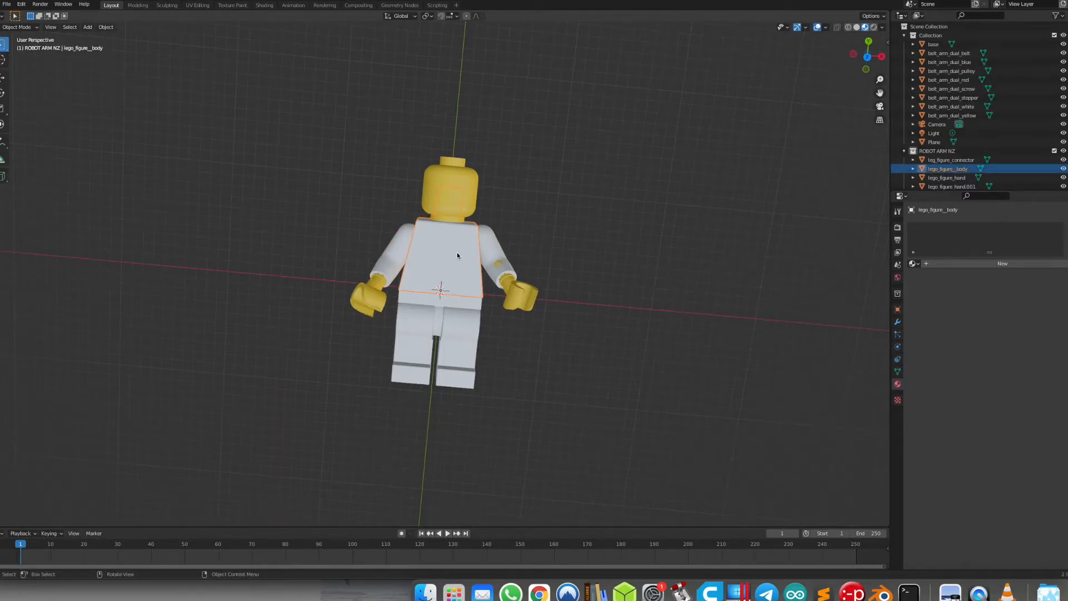
{"action": "left_click", "coordinate": [394, 253]}
{"action": "left_click", "coordinate": [913, 264]}
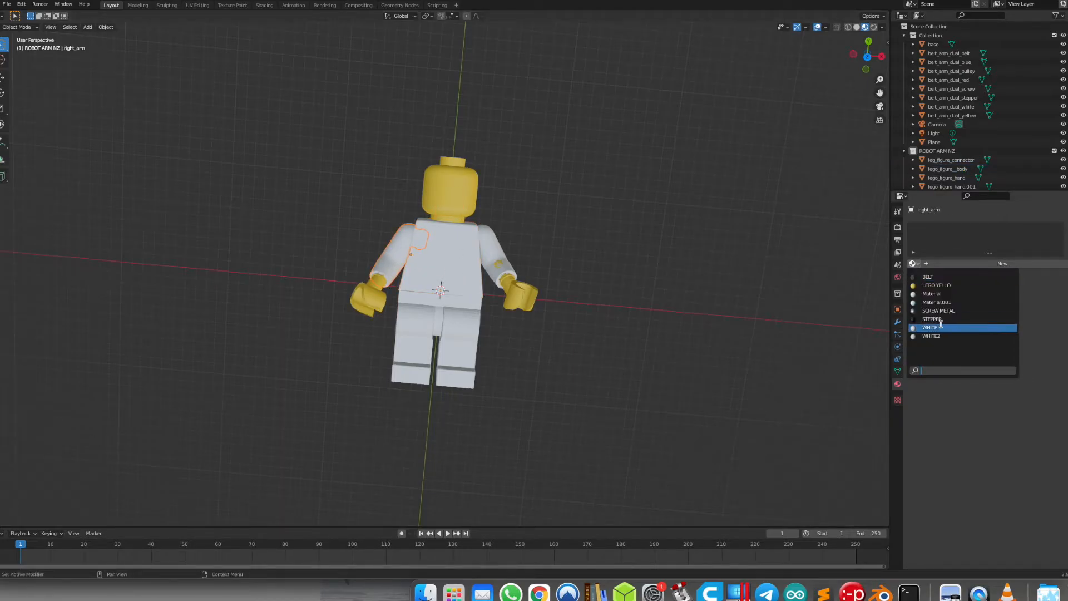
{"action": "left_click", "coordinate": [944, 277]}
{"action": "left_click", "coordinate": [1054, 263]}
{"action": "left_click", "coordinate": [981, 264]}
{"action": "left_click", "coordinate": [1023, 355]}
{"action": "left_click_drag", "start_coordinate": [1060, 236], "coordinate": [1060, 270]}
{"action": "double_click", "coordinate": [945, 264]}
{"action": "type", "text": "LEGO BODY"}
{"action": "key", "text": "Return"}
Assign the LEGO BODY material to the torso and the left arm
{"action": "left_click", "coordinate": [449, 257]}
{"action": "left_click", "coordinate": [914, 263]}
{"action": "left_click", "coordinate": [944, 287]}
{"action": "left_click", "coordinate": [495, 249]}
{"action": "left_click", "coordinate": [914, 264]}
{"action": "left_click", "coordinate": [944, 287]}
Assign the LEGO BODY material to the legs and the hip connector
{"action": "left_click", "coordinate": [459, 340]}
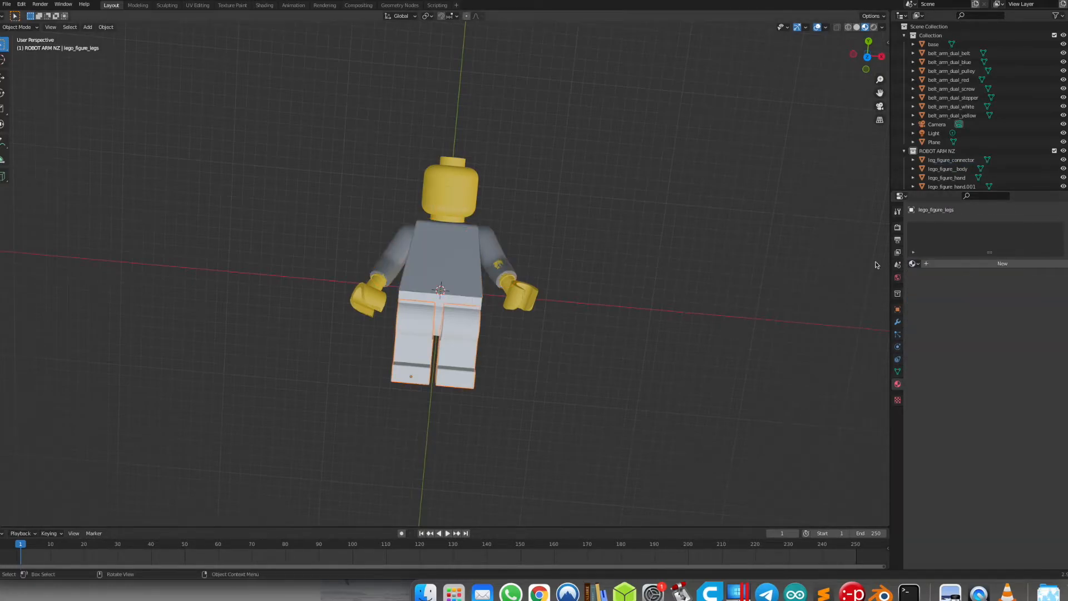
{"action": "left_click", "coordinate": [914, 263]}
{"action": "left_click", "coordinate": [914, 264]}
{"action": "left_click", "coordinate": [944, 296]}
{"action": "left_click", "coordinate": [469, 303]}
{"action": "left_click", "coordinate": [914, 263]}
{"action": "left_click", "coordinate": [946, 286]}
Rotate the duplicated left hand so it lines up with the left arm's wrist socket
{"action": "left_click", "coordinate": [526, 294]}
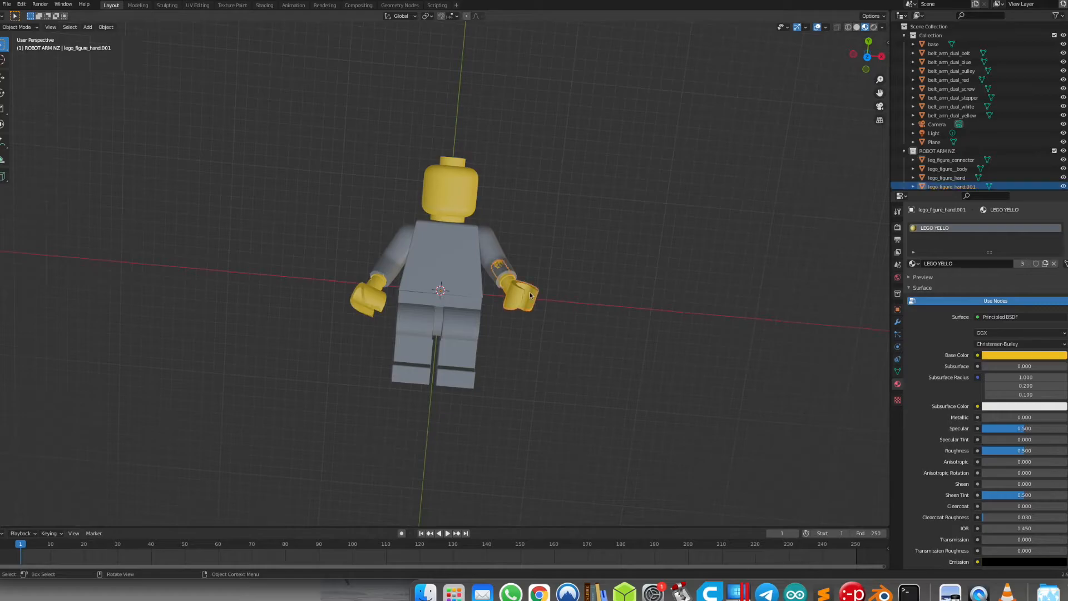
{"action": "scroll", "coordinate": [529, 292], "scroll_direction": "up", "scroll_amount": 6}
{"action": "key", "text": "r"}
{"action": "left_click", "coordinate": [665, 274]}
{"action": "left_click", "coordinate": [691, 223]}
{"action": "scroll", "coordinate": [691, 222], "scroll_direction": "down", "scroll_amount": 6}
Select all the Lego figure parts and group them in a new collection named LEGO MAN
{"action": "middle_click_drag", "start_coordinate": [692, 222], "coordinate": [573, 172]}
{"action": "key", "text": "a"}
{"action": "right_click", "coordinate": [996, 89]}
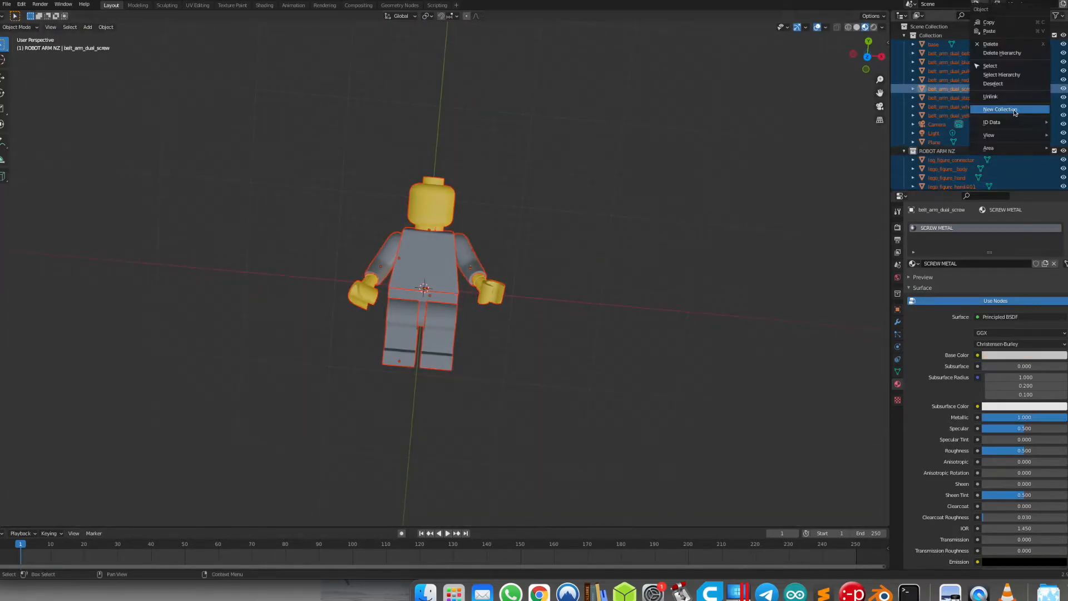
{"action": "left_click", "coordinate": [468, 280]}
{"action": "left_click", "coordinate": [491, 293], "text": "shift"}
{"action": "left_click", "coordinate": [427, 262], "text": "shift"}
{"action": "left_click", "coordinate": [422, 309], "text": "shift"}
{"action": "left_click", "coordinate": [365, 295], "text": "shift"}
{"action": "left_click", "coordinate": [442, 200], "text": "shift"}
{"action": "scroll", "coordinate": [458, 186], "scroll_direction": "up", "scroll_amount": 5}
{"action": "scroll", "coordinate": [969, 153], "scroll_direction": "down", "scroll_amount": 4}
{"action": "right_click", "coordinate": [940, 137]}
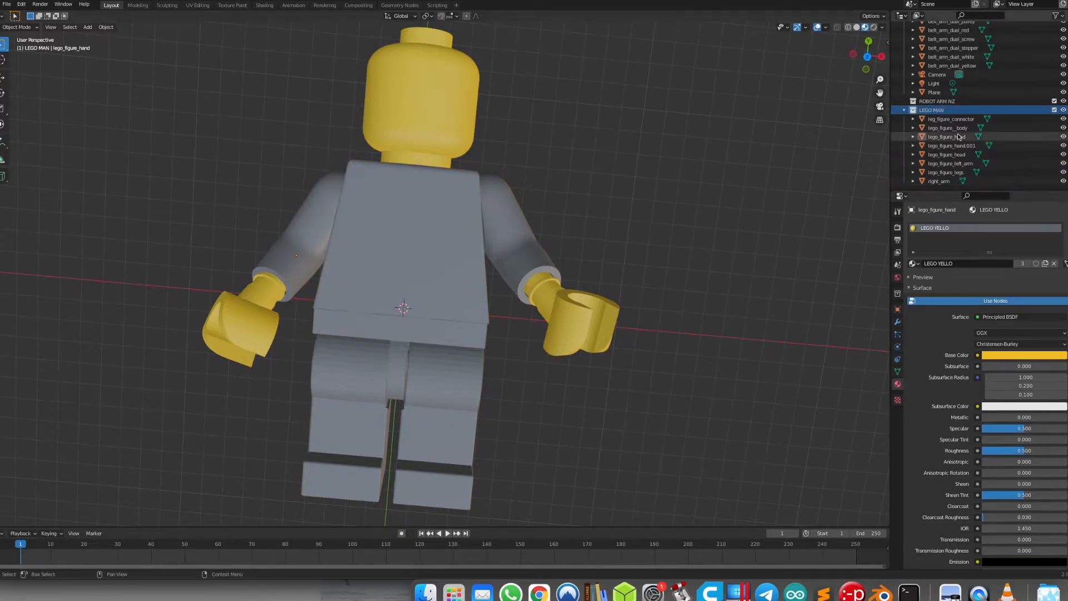
Select every part of the LEGO MAN collection and scale the whole figure down towards the size of the map plane
{"action": "left_click", "coordinate": [951, 118]}
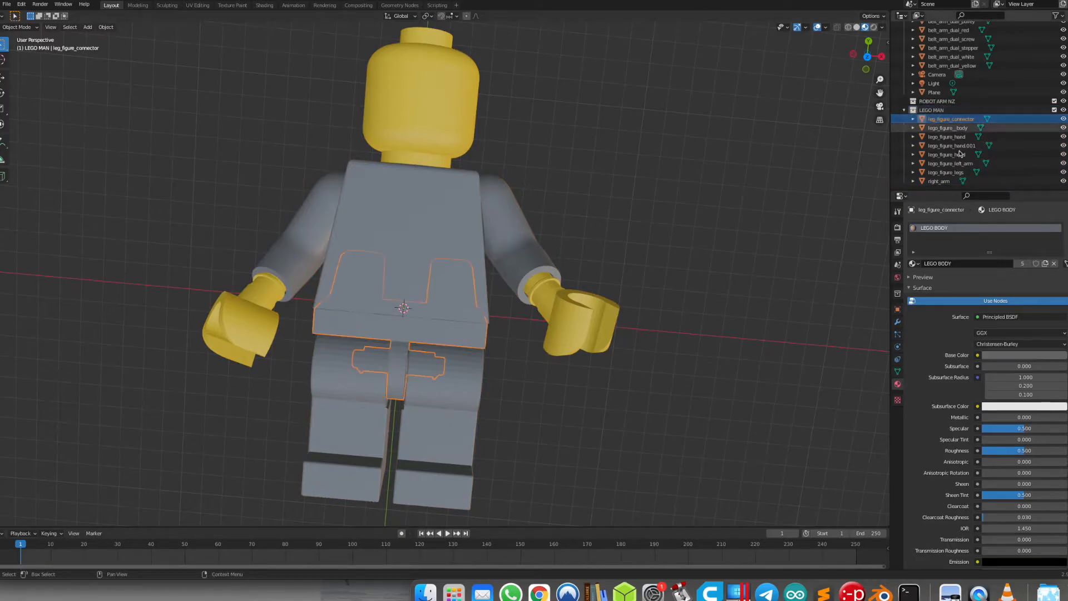
{"action": "left_click", "coordinate": [956, 182], "text": "shift"}
{"action": "key", "text": "s"}
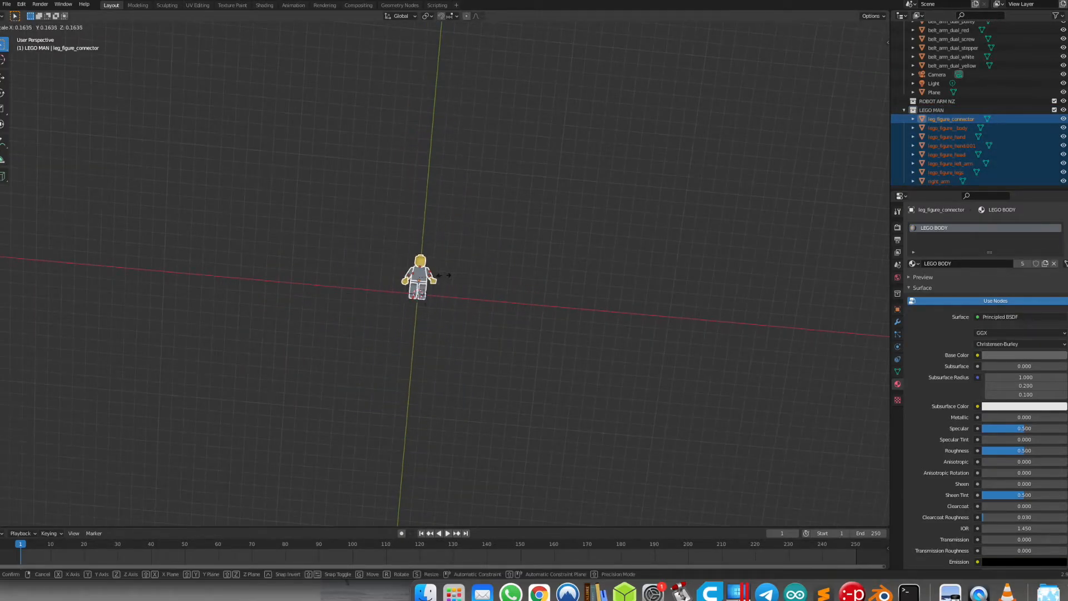
{"action": "left_click", "coordinate": [419, 281]}
{"action": "scroll", "coordinate": [461, 310], "scroll_direction": "up", "scroll_amount": 6}
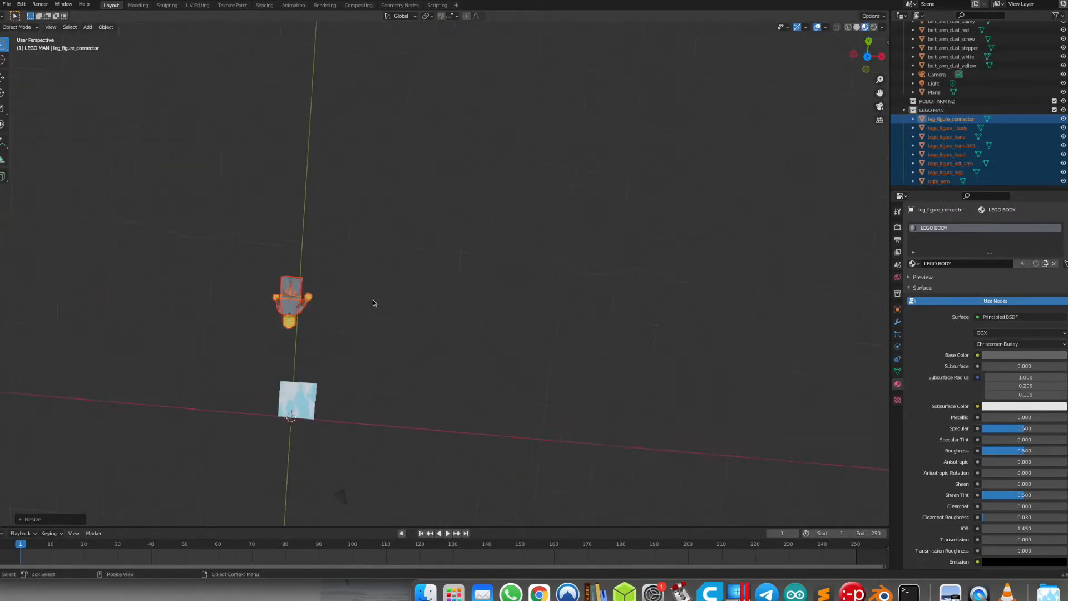
{"action": "scroll", "coordinate": [445, 273], "scroll_direction": "up", "scroll_amount": 2}
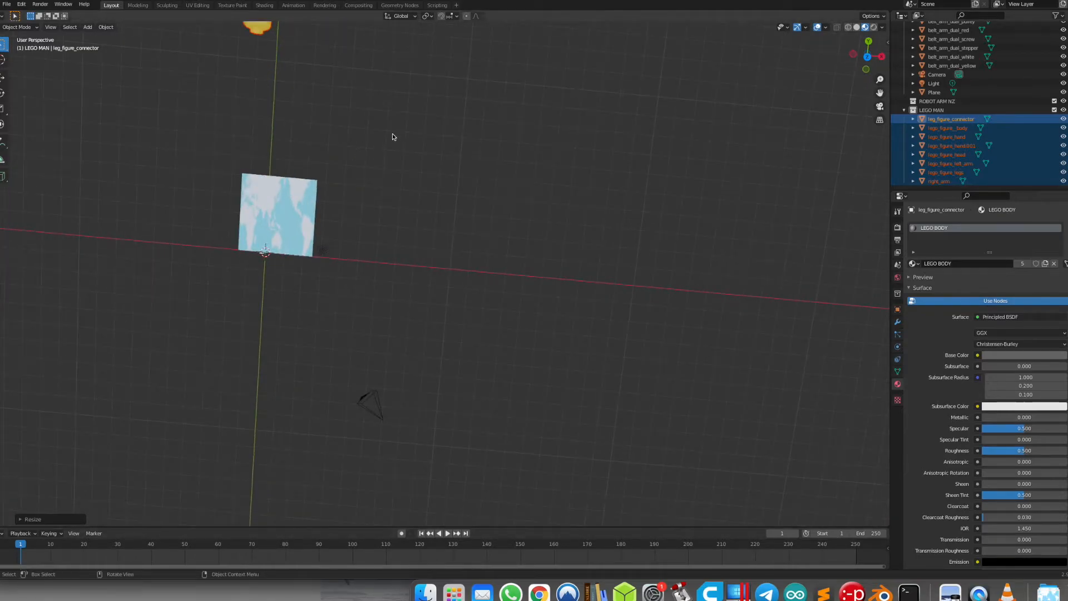
{"action": "key", "text": "s"}
{"action": "left_click", "coordinate": [310, 38]}
Move the scaled Lego man over the map plane near the world origin
{"action": "key", "text": "g"}
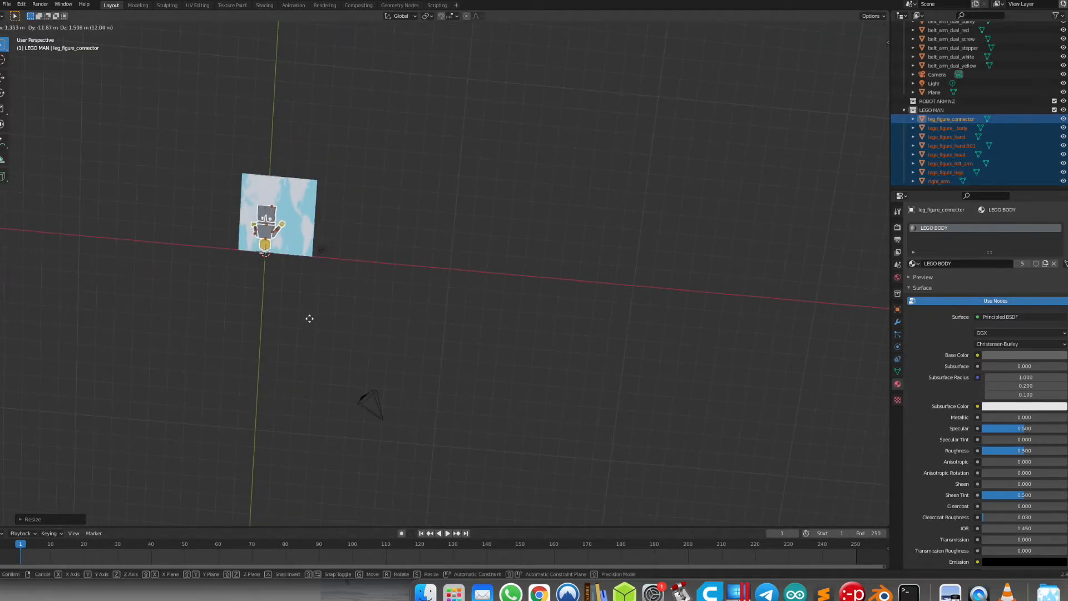
{"action": "left_click", "coordinate": [310, 317]}
{"action": "scroll", "coordinate": [336, 222], "scroll_direction": "up", "scroll_amount": 2}
{"action": "middle_click_drag", "start_coordinate": [525, 138], "coordinate": [600, 99], "text": "shift"}
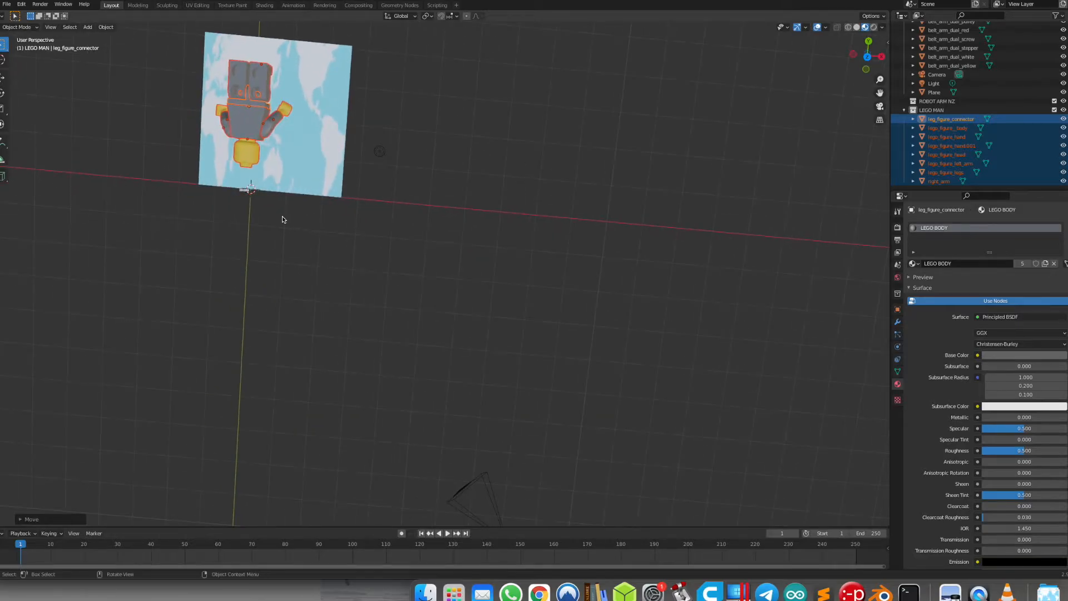
Scale the Lego man down further from the side view and move it down beside the robot arm
{"action": "key", "text": "KP_3"}
{"action": "scroll", "coordinate": [455, 228], "scroll_direction": "up", "scroll_amount": 9}
{"action": "key", "text": "s"}
{"action": "left_click", "coordinate": [543, 146]}
{"action": "key", "text": "g"}
{"action": "left_click", "coordinate": [420, 422]}
Rotate the Lego man by 90° in the side view and rescale it to fit the robot arm
{"action": "scroll", "coordinate": [423, 364], "scroll_direction": "up", "scroll_amount": 5}
{"action": "middle_click_drag", "start_coordinate": [423, 364], "coordinate": [462, 229], "text": "shift"}
{"action": "scroll", "coordinate": [462, 230], "scroll_direction": "up", "scroll_amount": 7}
{"action": "type", "text": "r90"}
{"action": "key", "text": "Return"}
{"action": "key", "text": "s"}
{"action": "left_click", "coordinate": [422, 217]}
Move the Lego man along Z onto the platform at the robot arm's end and straighten it in the side view
{"action": "key", "text": "KP_1"}
{"action": "scroll", "coordinate": [292, 259], "scroll_direction": "down", "scroll_amount": 3}
{"action": "scroll", "coordinate": [384, 193], "scroll_direction": "up", "scroll_amount": 4}
{"action": "scroll", "coordinate": [384, 193], "scroll_direction": "down", "scroll_amount": 1}
{"action": "key", "text": "g"}
{"action": "key", "text": "z"}
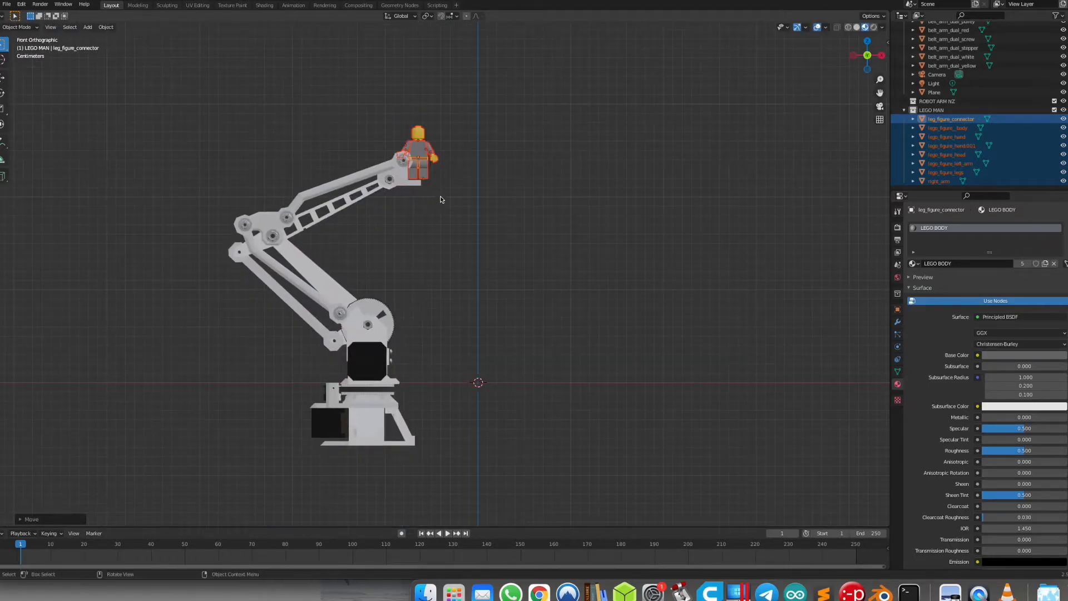
{"action": "left_click", "coordinate": [440, 196]}
{"action": "key", "text": "KP_3"}
{"action": "key", "text": "r"}
{"action": "left_click", "coordinate": [391, 152]}
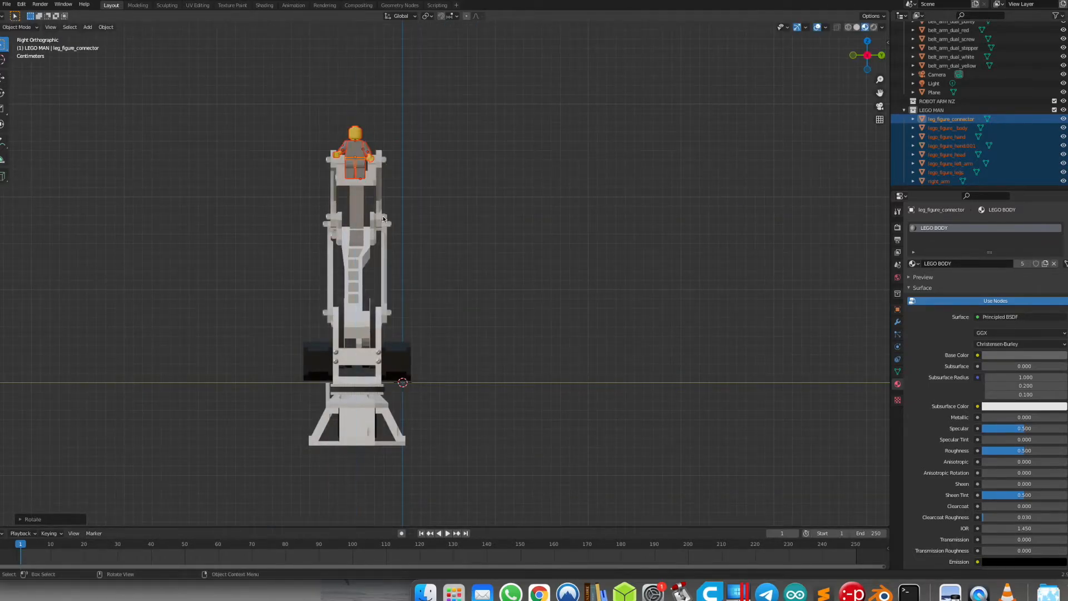
{"action": "middle_click_drag", "start_coordinate": [381, 215], "coordinate": [479, 220]}
Centre the Lego man on the arm's end platform from the top view and turn it to face outwards
{"action": "key", "text": "KP_7"}
{"action": "scroll", "coordinate": [452, 268], "scroll_direction": "up", "scroll_amount": 4}
{"action": "middle_click_drag", "start_coordinate": [452, 268], "coordinate": [456, 241], "text": "shift"}
{"action": "key", "text": "g"}
{"action": "left_click", "coordinate": [439, 305]}
{"action": "key", "text": "r"}
{"action": "left_click", "coordinate": [438, 301]}
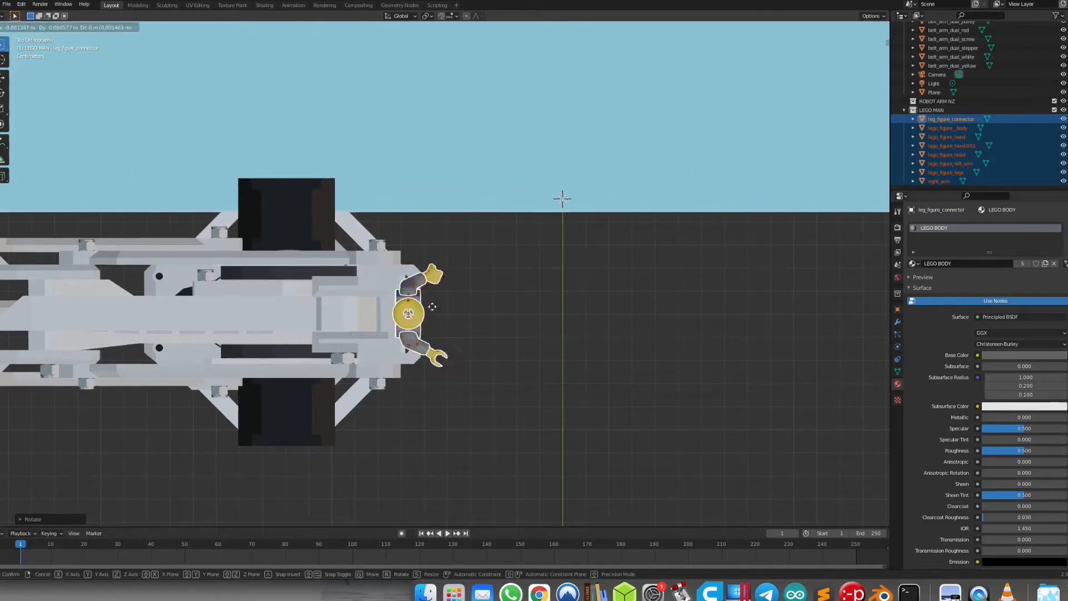
{"action": "left_click", "coordinate": [493, 315]}
{"action": "middle_click_drag", "start_coordinate": [493, 315], "coordinate": [413, 227]}
{"action": "scroll", "coordinate": [413, 227], "scroll_direction": "down", "scroll_amount": 4}
{"action": "left_click", "coordinate": [409, 229]}
{"action": "left_click", "coordinate": [360, 296]}
{"action": "scroll", "coordinate": [359, 296], "scroll_direction": "up", "scroll_amount": 3}
{"action": "middle_click_drag", "start_coordinate": [357, 294], "coordinate": [349, 370], "text": "shift"}
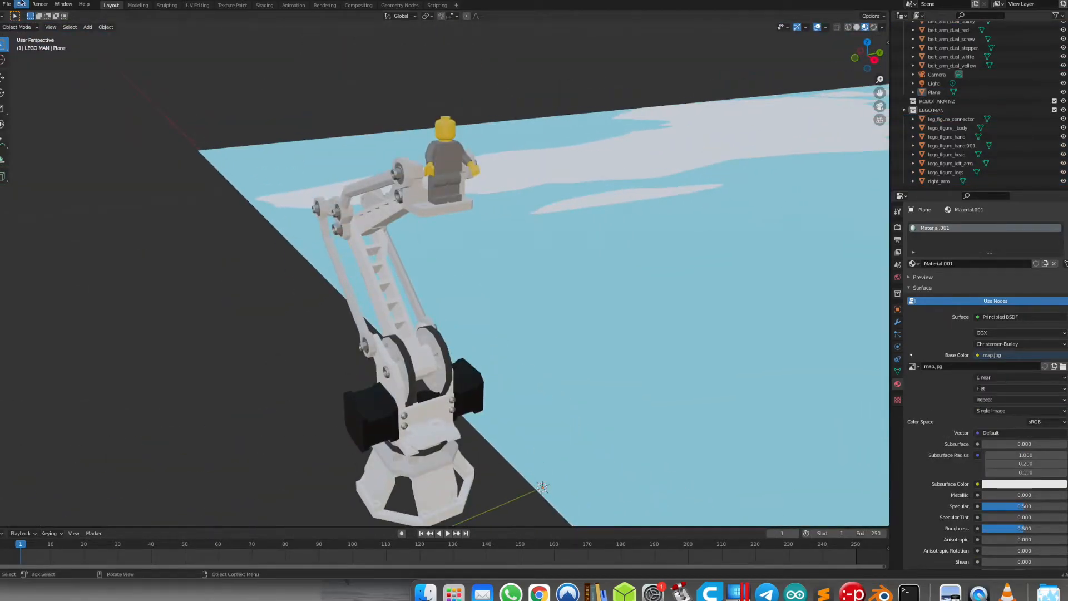
Import the helmet_SW STL from the Vintage Lego Space Helmet folder in Downloads
{"action": "left_click", "coordinate": [6, 5]}
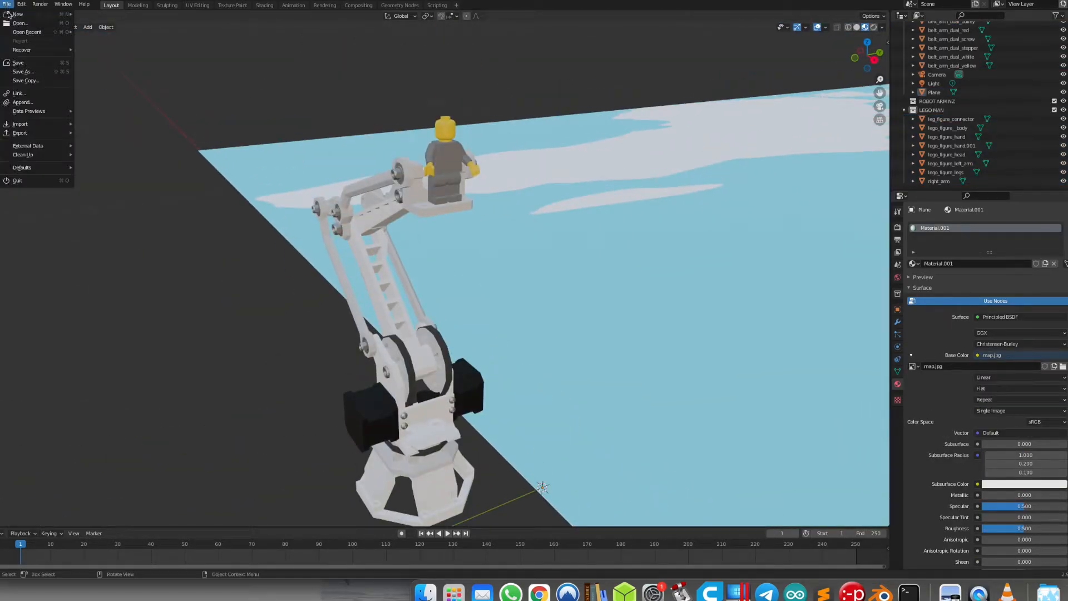
{"action": "mouse_move", "coordinate": [63, 129]}
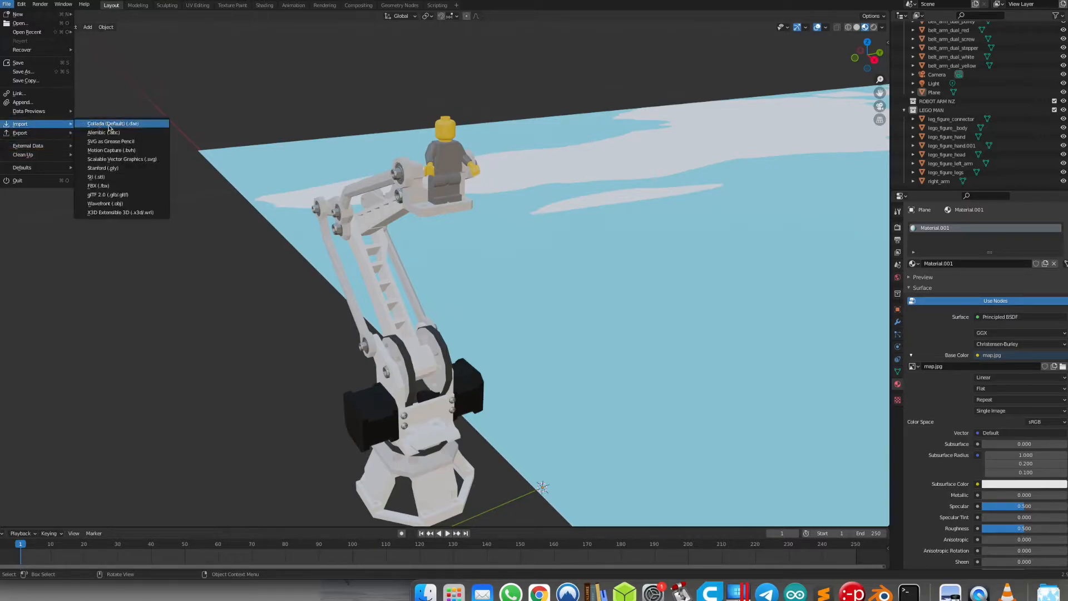
{"action": "left_click", "coordinate": [128, 177]}
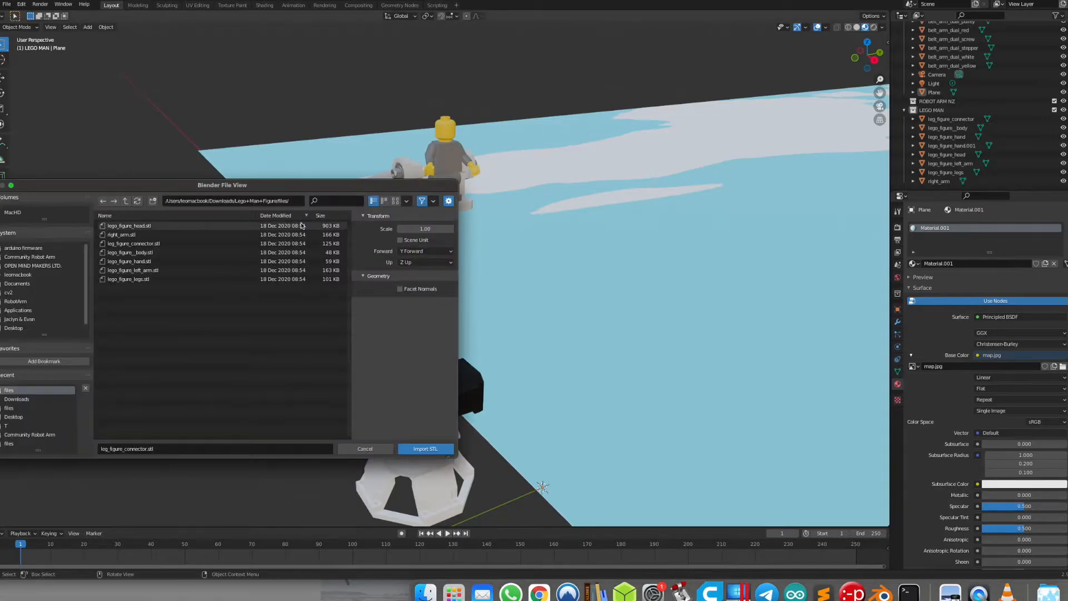
{"action": "scroll", "coordinate": [18, 323], "scroll_direction": "down", "scroll_amount": 1}
{"action": "left_click", "coordinate": [18, 325]}
{"action": "scroll", "coordinate": [162, 333], "scroll_direction": "down", "scroll_amount": 15}
{"action": "scroll", "coordinate": [161, 313], "scroll_direction": "up", "scroll_amount": 15}
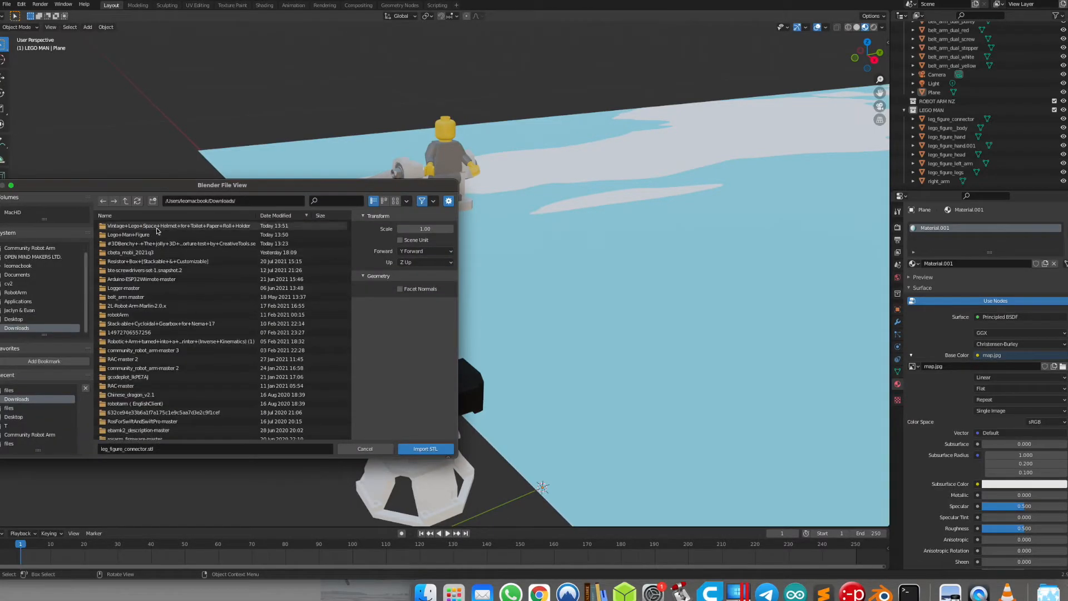
{"action": "double_click", "coordinate": [158, 226]}
{"action": "double_click", "coordinate": [158, 227]}
{"action": "left_click", "coordinate": [158, 226]}
{"action": "left_click", "coordinate": [426, 449]}
Scale the imported helmet down repeatedly until it is close to the size of the scene
{"action": "scroll", "coordinate": [795, 132], "scroll_direction": "down", "scroll_amount": 20}
{"action": "key", "text": "s"}
{"action": "left_click", "coordinate": [429, 252]}
{"action": "key", "text": "s"}
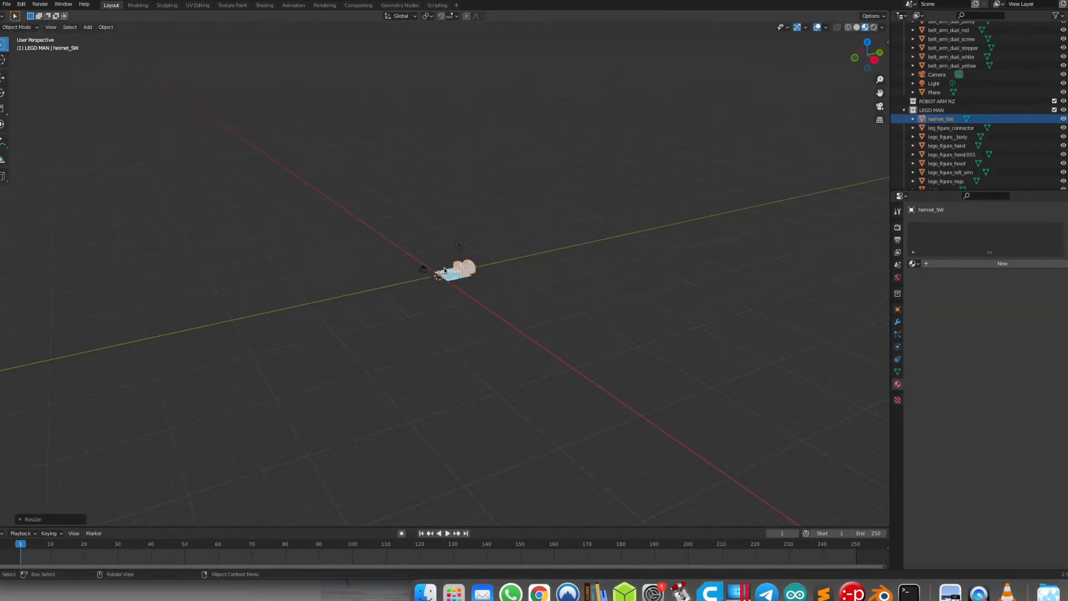
{"action": "left_click", "coordinate": [433, 269]}
{"action": "scroll", "coordinate": [445, 271], "scroll_direction": "up", "scroll_amount": 12}
{"action": "key", "text": "s"}
{"action": "left_click", "coordinate": [445, 271]}
Rotate the helmet about the Z and Y axes to match the Lego man's orientation, scaling it down in between
{"action": "middle_click_drag", "start_coordinate": [444, 271], "coordinate": [549, 317]}
{"action": "scroll", "coordinate": [549, 317], "scroll_direction": "up", "scroll_amount": 8}
{"action": "key", "text": "r"}
{"action": "key", "text": "z"}
{"action": "left_click", "coordinate": [410, 277]}
{"action": "key", "text": "s"}
{"action": "left_click", "coordinate": [468, 288]}
{"action": "key", "text": "r"}
{"action": "key", "text": "y"}
{"action": "left_click", "coordinate": [609, 300]}
Scale the helmet down to the Lego man's head size and move it close to the head
{"action": "middle_click_drag", "start_coordinate": [609, 300], "coordinate": [568, 320]}
{"action": "scroll", "coordinate": [568, 320], "scroll_direction": "up", "scroll_amount": 10}
{"action": "key", "text": "s"}
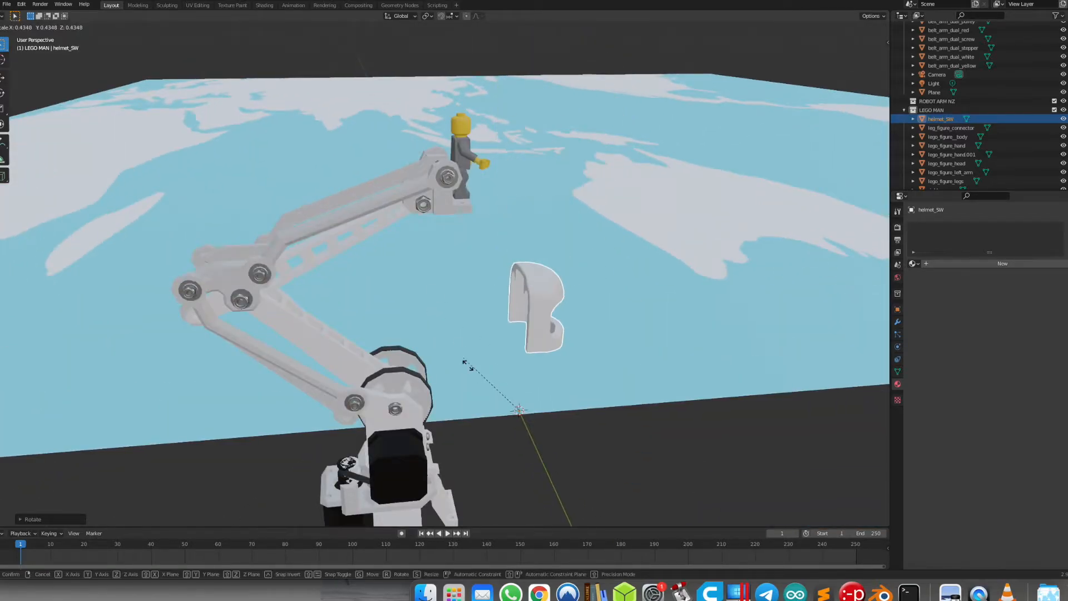
{"action": "left_click", "coordinate": [467, 355]}
{"action": "key", "text": "g"}
{"action": "left_click", "coordinate": [479, 311]}
{"action": "middle_click_drag", "start_coordinate": [479, 312], "coordinate": [450, 300]}
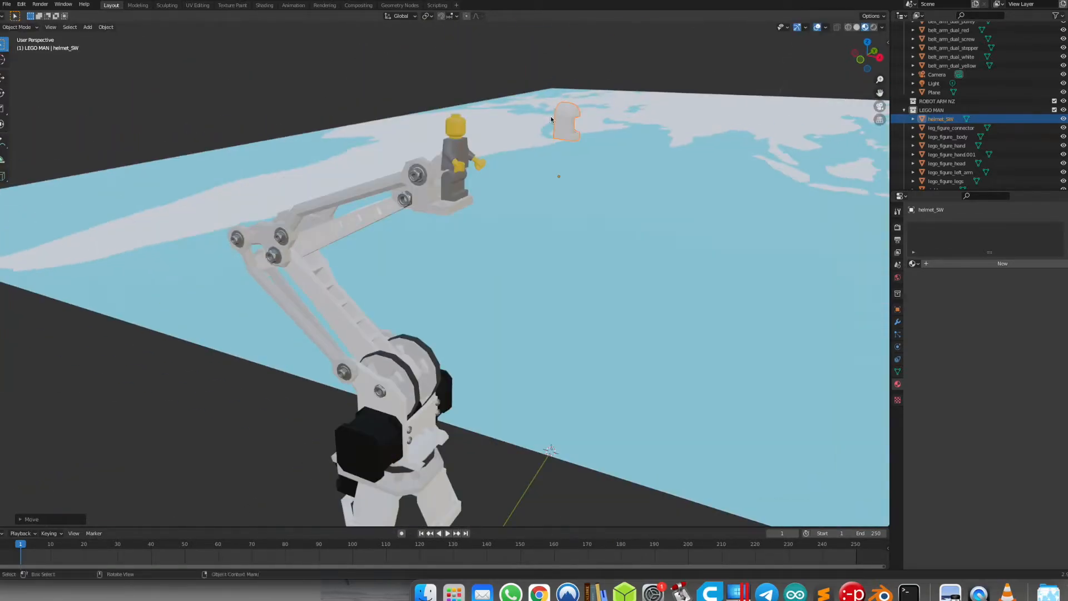
{"action": "key", "text": "g"}
{"action": "left_click", "coordinate": [497, 136]}
{"action": "middle_click_drag", "start_coordinate": [497, 135], "coordinate": [468, 149]}
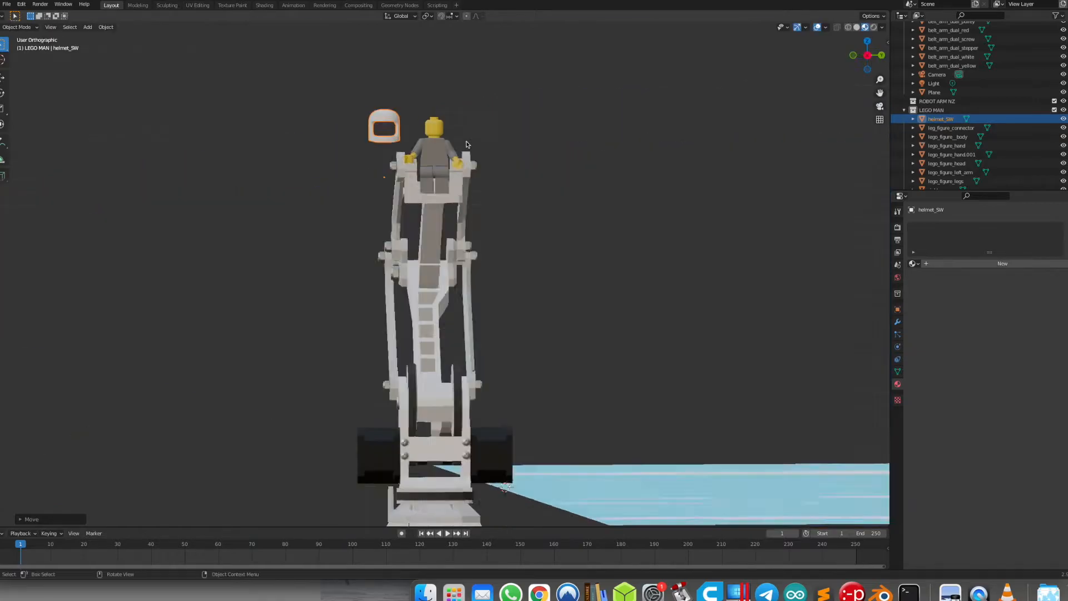
Fit the helmet over the Lego man's head using the right and front views
{"action": "key", "text": "KP_3"}
{"action": "scroll", "coordinate": [439, 338], "scroll_direction": "up", "scroll_amount": 5}
{"action": "key", "text": "g"}
{"action": "left_click", "coordinate": [468, 195]}
{"action": "middle_click_drag", "start_coordinate": [469, 195], "coordinate": [497, 205]}
{"action": "key", "text": "KP_1"}
{"action": "key", "text": "g"}
{"action": "left_click", "coordinate": [405, 202]}
Assign the existing BELT material to the helmet
{"action": "left_click", "coordinate": [1003, 264]}
{"action": "left_click", "coordinate": [913, 263]}
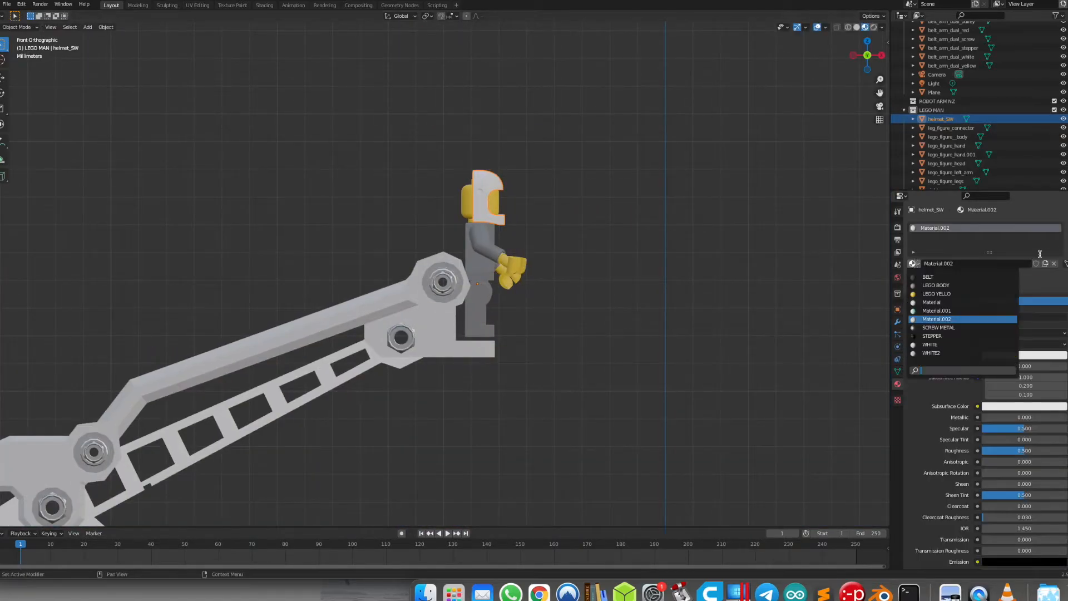
{"action": "left_click", "coordinate": [928, 277]}
{"action": "middle_click_drag", "start_coordinate": [618, 238], "coordinate": [560, 275]}
{"action": "scroll", "coordinate": [508, 242], "scroll_direction": "down", "scroll_amount": 4}
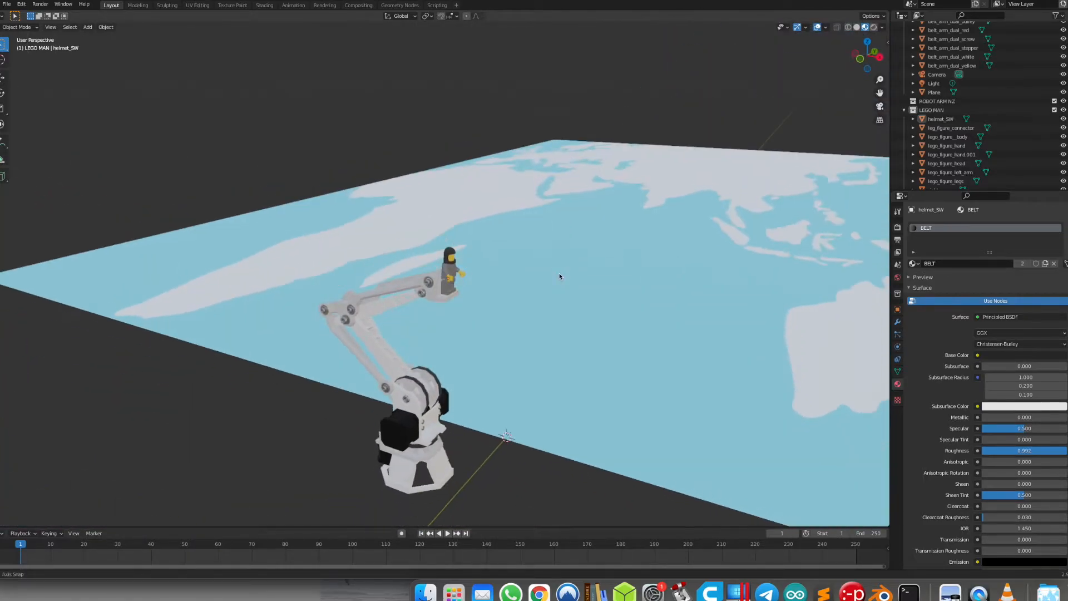
{"action": "scroll", "coordinate": [560, 276], "scroll_direction": "down", "scroll_amount": 4}
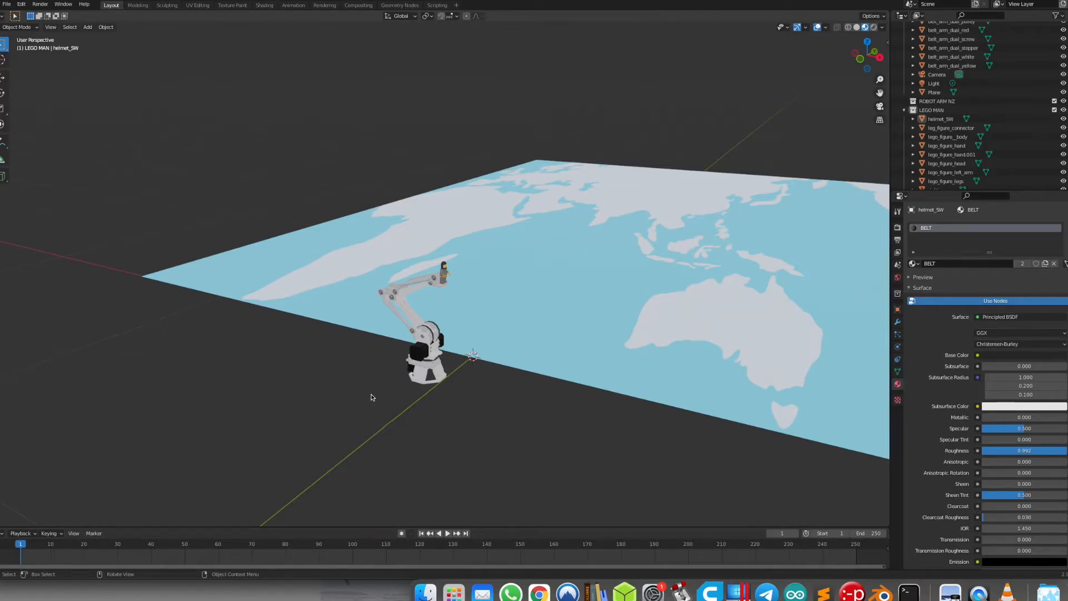
Select the robot arm together with the Lego man and rotate them as one about the Z axis
{"action": "left_click_drag", "start_coordinate": [522, 251], "coordinate": [510, 253]}
{"action": "left_click", "coordinate": [533, 289]}
{"action": "left_click", "coordinate": [534, 456]}
{"action": "left_click_drag", "start_coordinate": [341, 420], "coordinate": [483, 246]}
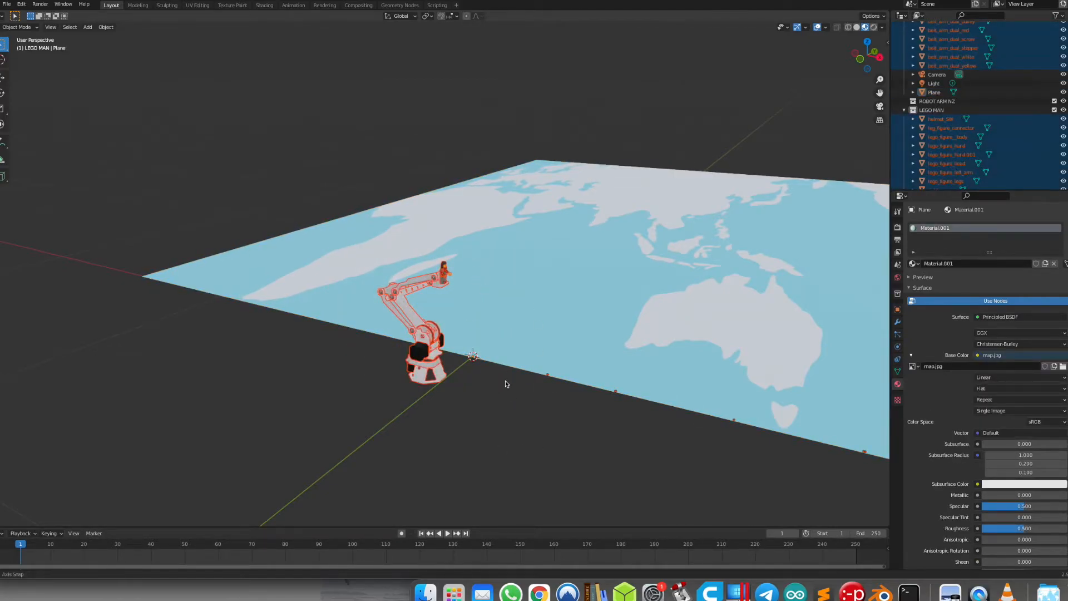
{"action": "middle_click_drag", "start_coordinate": [506, 384], "coordinate": [489, 389]}
{"action": "key", "text": "r"}
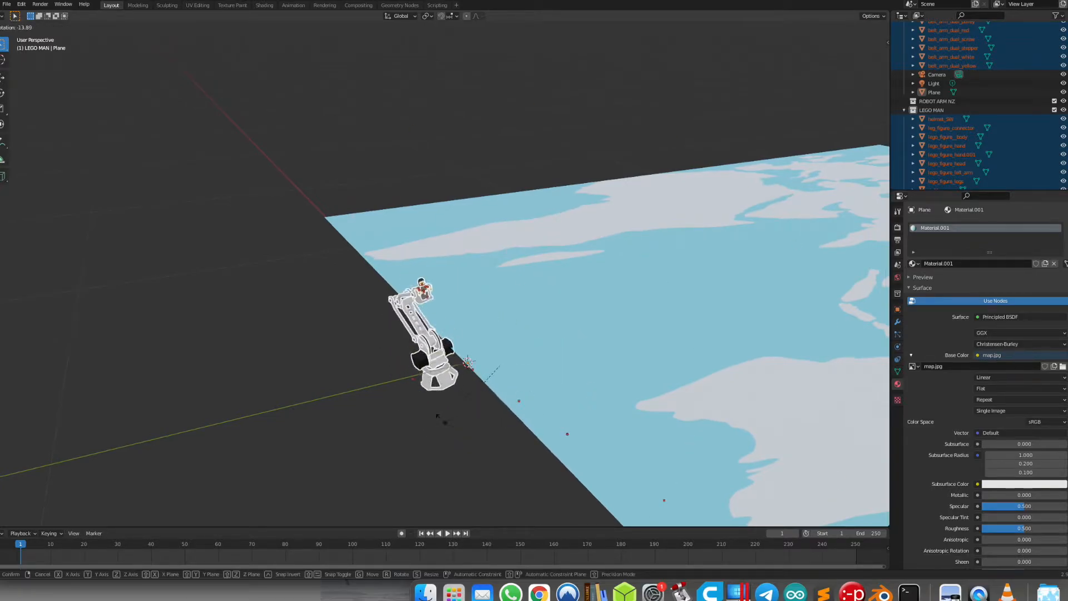
{"action": "key", "text": "z"}
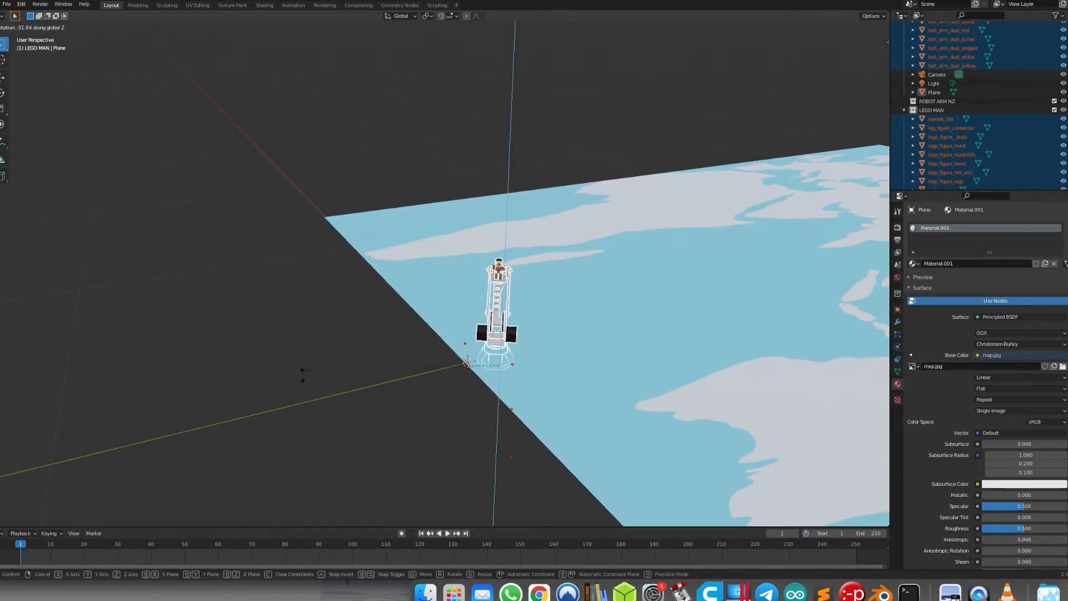
{"action": "left_click", "coordinate": [553, 390]}
{"action": "middle_click_drag", "start_coordinate": [556, 393], "coordinate": [425, 439]}
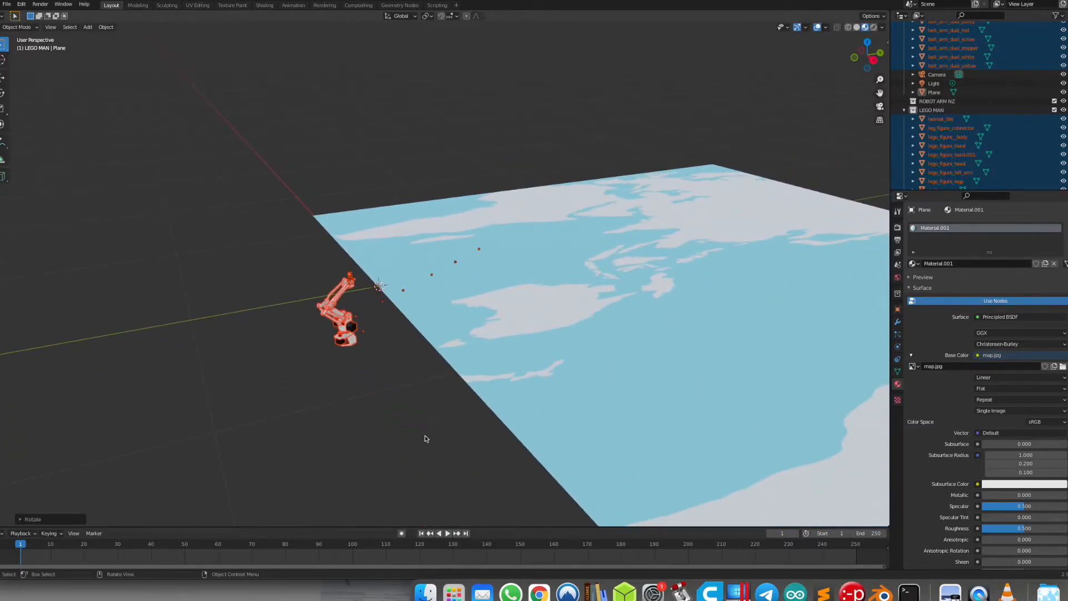
{"action": "left_click", "coordinate": [426, 425]}
{"action": "scroll", "coordinate": [418, 379], "scroll_direction": "down", "scroll_amount": 4}
{"action": "scroll", "coordinate": [373, 309], "scroll_direction": "up", "scroll_amount": 9}
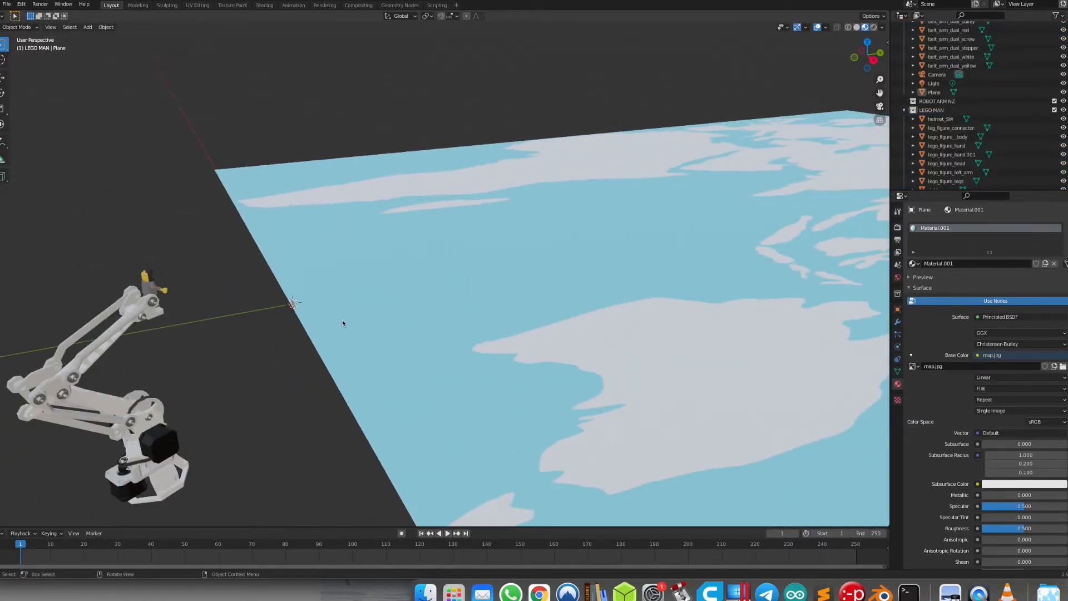
Replace the map.jpg image texture on the ground plane with NicePng_omegalul-png_351325.png from the Downloads folder
{"action": "scroll", "coordinate": [340, 321], "scroll_direction": "down", "scroll_amount": 5}
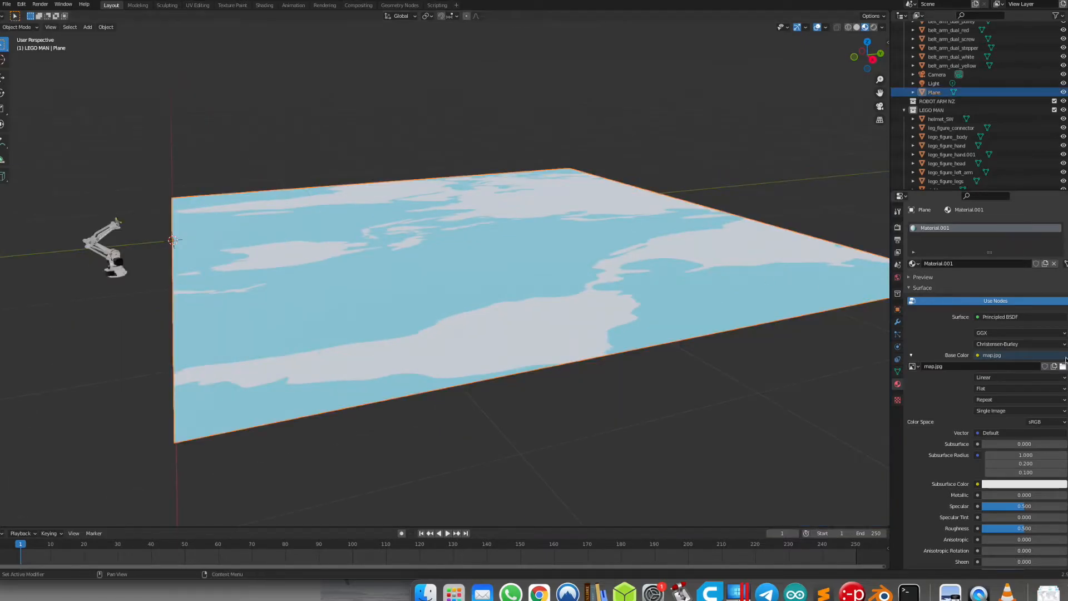
{"action": "left_click", "coordinate": [1067, 366]}
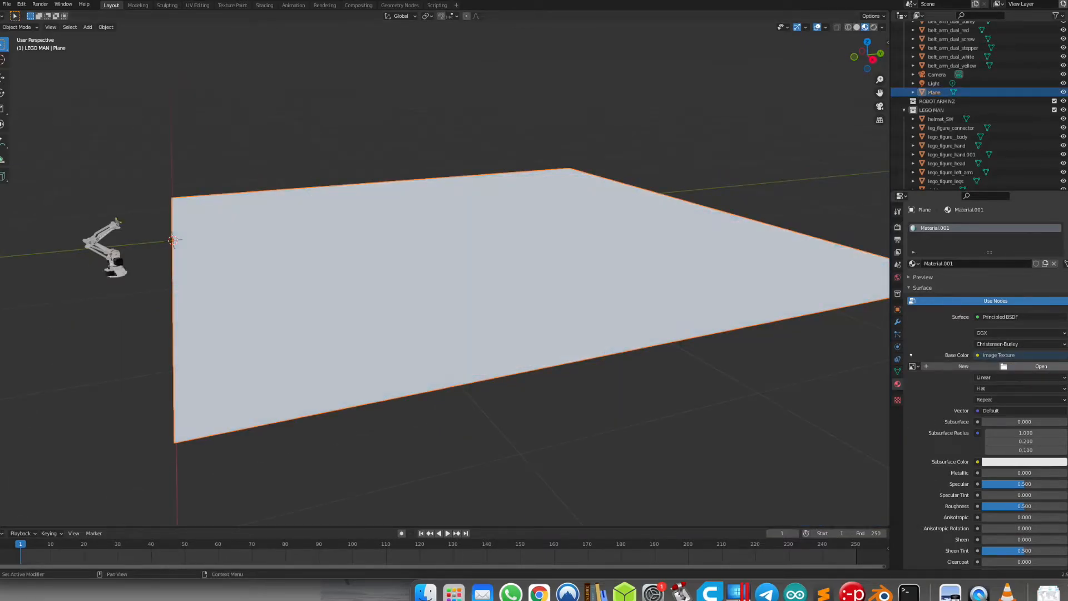
{"action": "left_click", "coordinate": [1040, 366]}
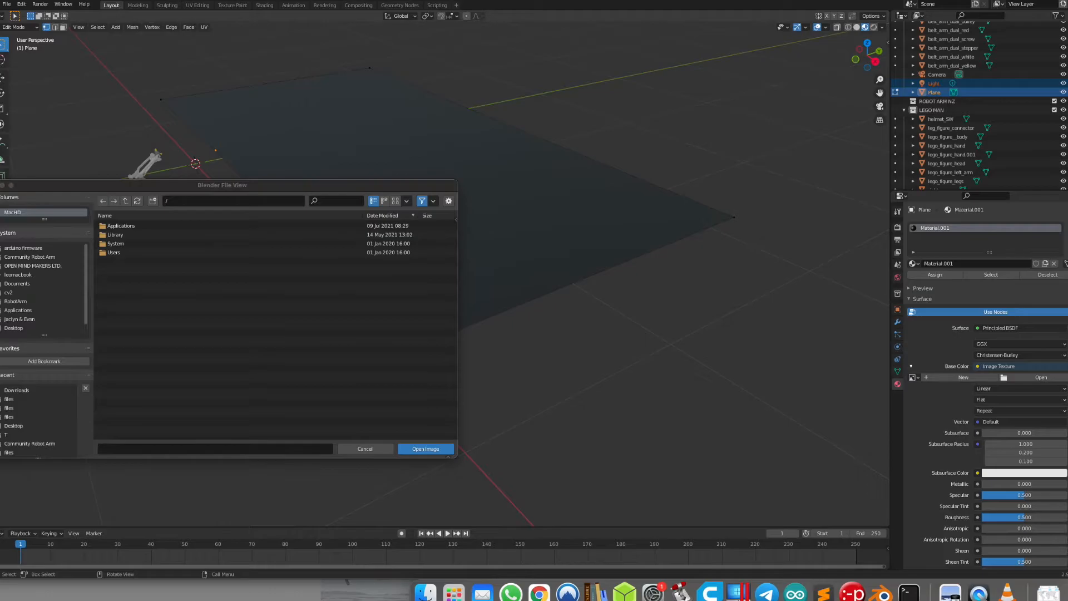
{"action": "scroll", "coordinate": [21, 320], "scroll_direction": "down", "scroll_amount": 1}
{"action": "left_click", "coordinate": [18, 328]}
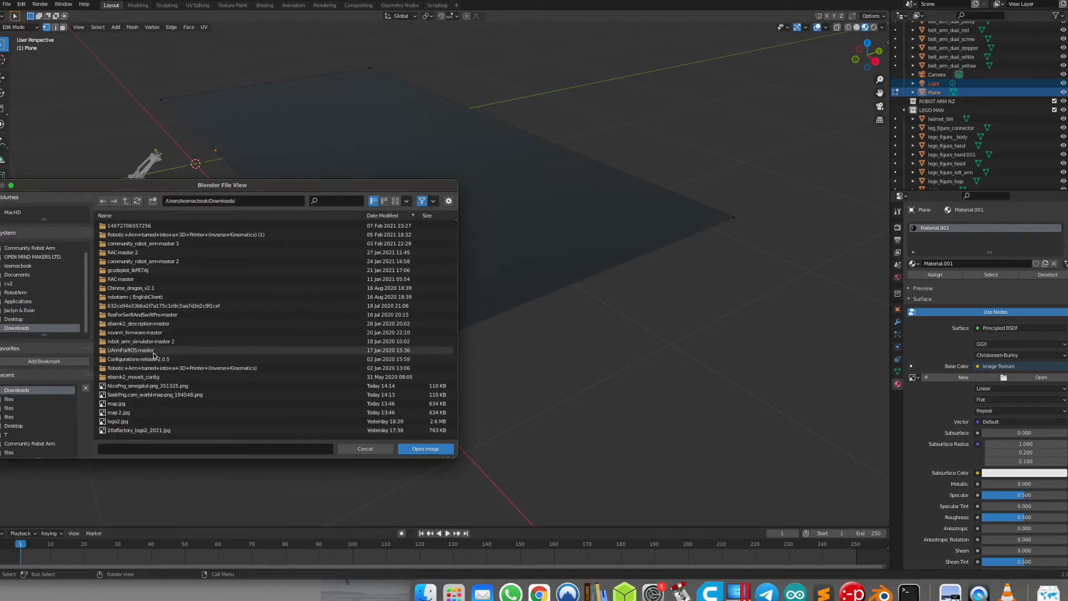
{"action": "double_click", "coordinate": [158, 388]}
Rescale the map plane and move it along the Y axis so that it extends beneath the robot arm
{"action": "middle_click_drag", "start_coordinate": [574, 325], "coordinate": [449, 277]}
{"action": "scroll", "coordinate": [720, 351], "scroll_direction": "down", "scroll_amount": 3}
{"action": "key", "text": "Tab"}
{"action": "key", "text": "s"}
{"action": "key", "text": "z"}
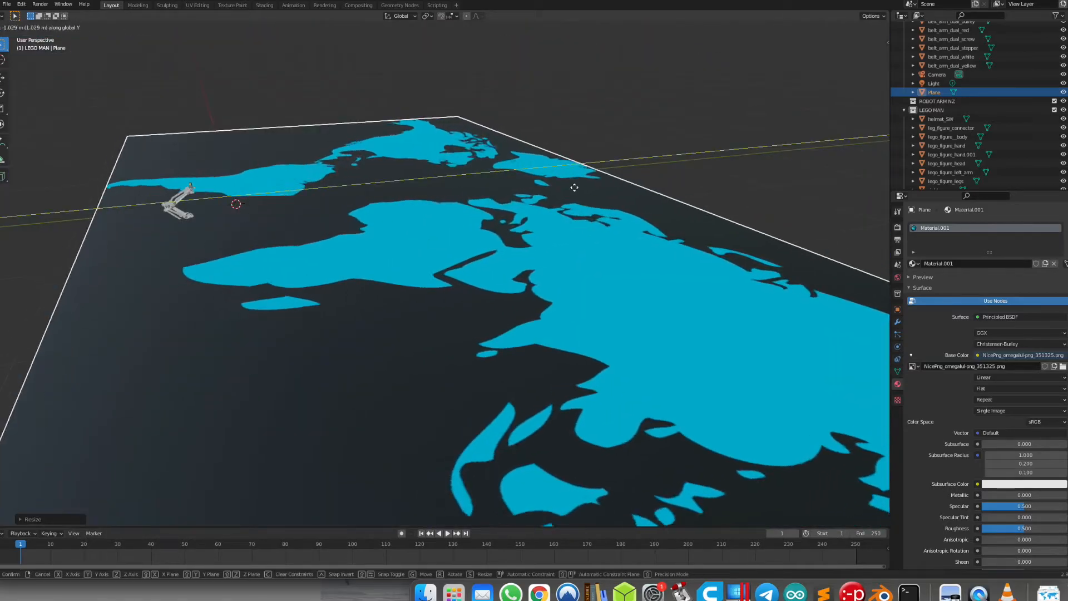
{"action": "left_click", "coordinate": [575, 185]}
{"action": "middle_click_drag", "start_coordinate": [575, 186], "coordinate": [528, 167]}
{"action": "scroll", "coordinate": [528, 167], "scroll_direction": "down", "scroll_amount": 4}
{"action": "scroll", "coordinate": [941, 67], "scroll_direction": "up", "scroll_amount": 3}
Select every object in the ROBOT ARM NZ and LEGO MAN collections and move them together over the map
{"action": "left_click", "coordinate": [934, 45]}
{"action": "left_click", "coordinate": [949, 116], "text": "shift"}
{"action": "left_click_drag", "start_coordinate": [948, 116], "coordinate": [943, 151]}
{"action": "scroll", "coordinate": [942, 126], "scroll_direction": "down", "scroll_amount": 3}
{"action": "scroll", "coordinate": [941, 111], "scroll_direction": "up", "scroll_amount": 3}
{"action": "left_click", "coordinate": [939, 71]}
{"action": "scroll", "coordinate": [942, 156], "scroll_direction": "down", "scroll_amount": 3}
{"action": "left_click", "coordinate": [941, 180], "text": "shift"}
{"action": "scroll", "coordinate": [339, 214], "scroll_direction": "up", "scroll_amount": 7}
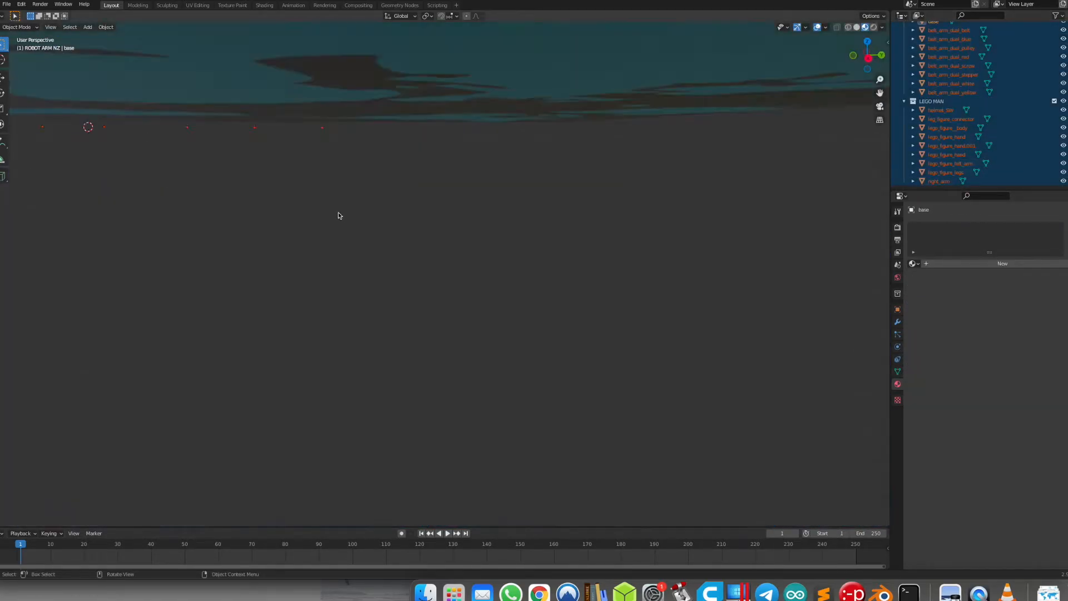
{"action": "scroll", "coordinate": [339, 215], "scroll_direction": "down", "scroll_amount": 7}
{"action": "key", "text": "g"}
{"action": "left_click", "coordinate": [357, 213]}
Move the robot arm and Lego man along the X axis toward the New Zealand end of the map
{"action": "middle_click_drag", "start_coordinate": [357, 212], "coordinate": [365, 231]}
{"action": "scroll", "coordinate": [365, 231], "scroll_direction": "up", "scroll_amount": 4}
{"action": "scroll", "coordinate": [364, 234], "scroll_direction": "down", "scroll_amount": 5}
{"action": "key", "text": "g"}
{"action": "key", "text": "x"}
{"action": "left_click", "coordinate": [349, 354]}
Position the robot arm and Lego man over New Zealand by moving them along the Y and X axes
{"action": "scroll", "coordinate": [389, 330], "scroll_direction": "up", "scroll_amount": 4}
{"action": "middle_click_drag", "start_coordinate": [388, 329], "coordinate": [434, 279]}
{"action": "scroll", "coordinate": [434, 279], "scroll_direction": "up", "scroll_amount": 4}
{"action": "middle_click_drag", "start_coordinate": [535, 190], "coordinate": [529, 244], "text": "shift"}
{"action": "scroll", "coordinate": [529, 244], "scroll_direction": "up", "scroll_amount": 4}
{"action": "scroll", "coordinate": [530, 244], "scroll_direction": "down", "scroll_amount": 6}
{"action": "middle_click_drag", "start_coordinate": [634, 195], "coordinate": [538, 239], "text": "shift"}
{"action": "key", "text": "g"}
{"action": "key", "text": "y"}
{"action": "left_click", "coordinate": [309, 244]}
{"action": "middle_click_drag", "start_coordinate": [278, 245], "coordinate": [390, 214], "text": "shift"}
{"action": "key", "text": "g"}
{"action": "key", "text": "x"}
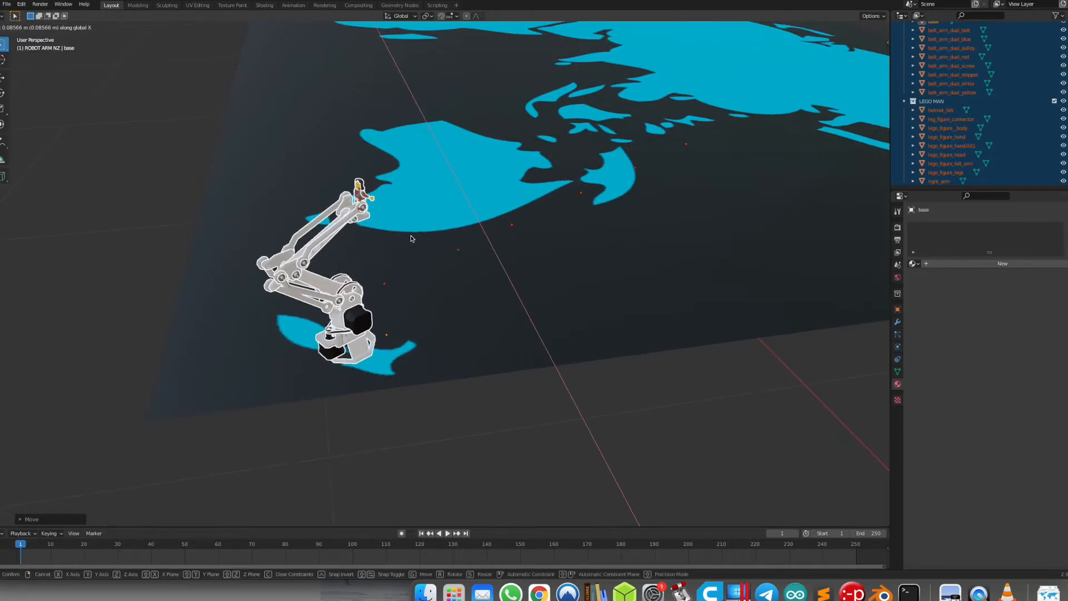
{"action": "left_click", "coordinate": [410, 236]}
Adjust the height of the robot arm and Lego man along the Z axis in the right view
{"action": "key", "text": "KP_3"}
{"action": "middle_click_drag", "start_coordinate": [391, 74], "coordinate": [398, 278], "text": "shift"}
{"action": "scroll", "coordinate": [345, 202], "scroll_direction": "up", "scroll_amount": 1}
{"action": "middle_click_drag", "start_coordinate": [346, 202], "coordinate": [352, 206]}
{"action": "key", "text": "KP_3"}
{"action": "key", "text": "g"}
{"action": "key", "text": "z"}
{"action": "left_click", "coordinate": [331, 238]}
Select the map plane and move it along the Z axis toward the robot arm's base
{"action": "left_click", "coordinate": [382, 137]}
{"action": "middle_click_drag", "start_coordinate": [381, 136], "coordinate": [417, 161]}
{"action": "middle_click_drag", "start_coordinate": [557, 300], "coordinate": [349, 231], "text": "shift"}
{"action": "left_click", "coordinate": [345, 230]}
{"action": "key", "text": "KP_3"}
{"action": "key", "text": "g"}
{"action": "key", "text": "z"}
{"action": "left_click", "coordinate": [311, 192]}
Fine-tune the map plane's height so that it lies directly under the robot arm's base
{"action": "scroll", "coordinate": [312, 192], "scroll_direction": "up", "scroll_amount": 10}
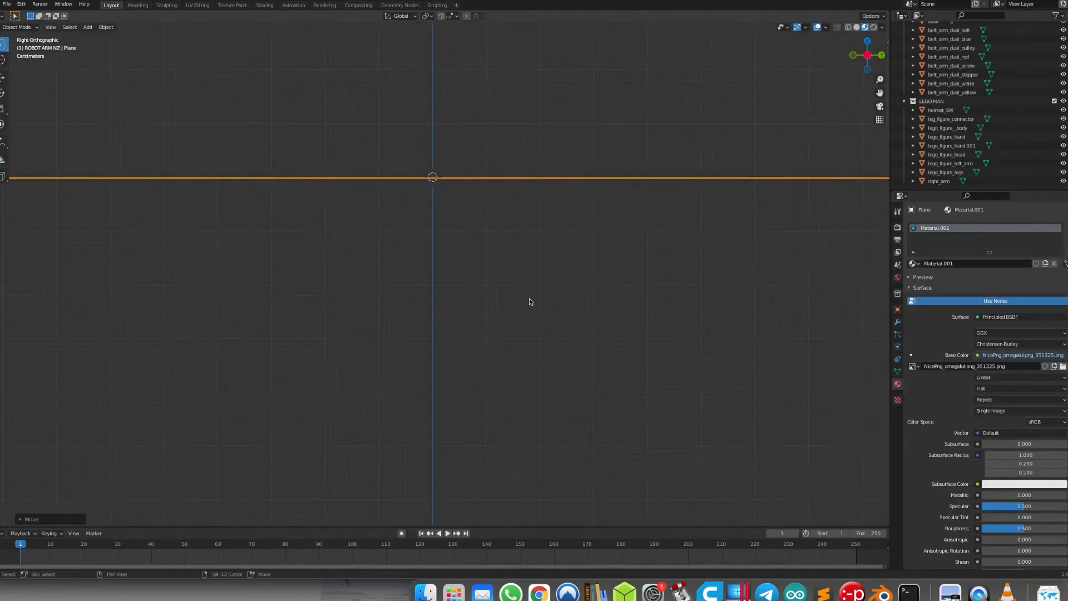
{"action": "middle_click_drag", "start_coordinate": [529, 299], "coordinate": [380, 234], "text": "shift"}
{"action": "key", "text": "g"}
{"action": "key", "text": "z"}
{"action": "left_click", "coordinate": [380, 230]}
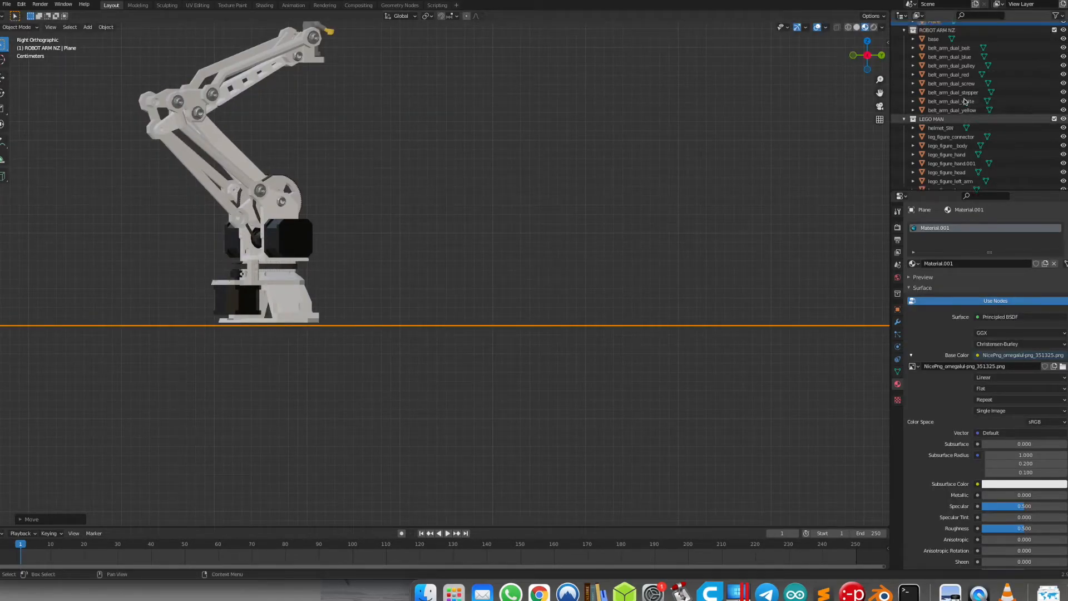
Select the robot arm and Lego man together and shift them along the Z axis to rest on the plane
{"action": "left_click", "coordinate": [478, 157]}
{"action": "scroll", "coordinate": [940, 67], "scroll_direction": "up", "scroll_amount": 3}
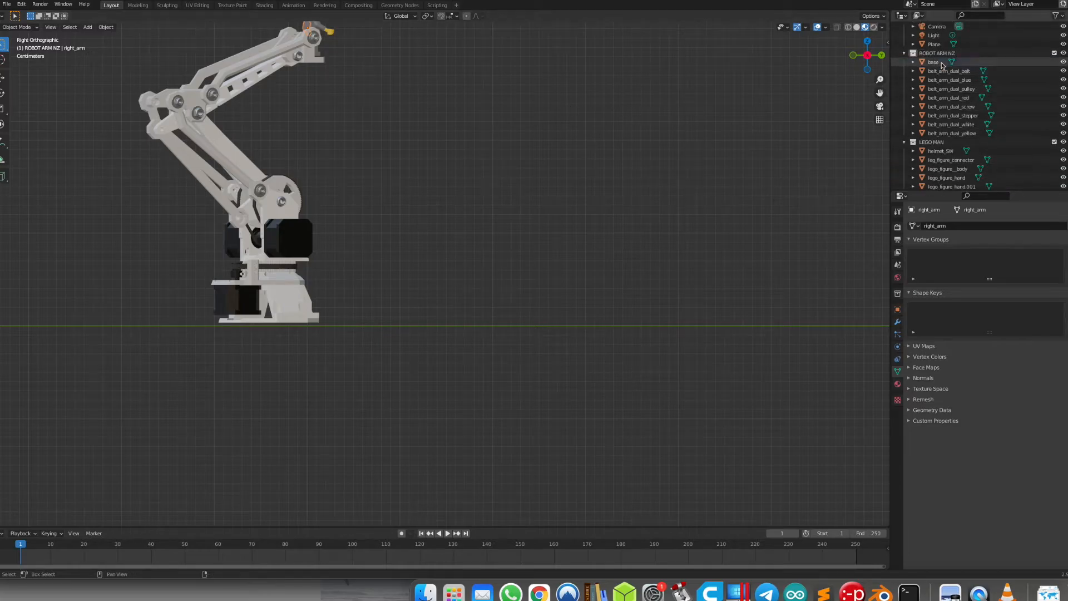
{"action": "left_click", "coordinate": [940, 64], "text": "shift"}
{"action": "key", "text": "g"}
{"action": "key", "text": "z"}
{"action": "left_click", "coordinate": [417, 96]}
{"action": "left_click", "coordinate": [440, 142]}
Restore the selection of the robot arm and Lego man, leaving the map plane out of it
{"action": "scroll", "coordinate": [445, 155], "scroll_direction": "down", "scroll_amount": 2}
{"action": "middle_click_drag", "start_coordinate": [446, 155], "coordinate": [571, 261]}
{"action": "scroll", "coordinate": [571, 262], "scroll_direction": "down", "scroll_amount": 5}
{"action": "scroll", "coordinate": [562, 312], "scroll_direction": "up", "scroll_amount": 5}
{"action": "middle_click_drag", "start_coordinate": [562, 317], "coordinate": [729, 303], "text": "shift"}
{"action": "scroll", "coordinate": [547, 306], "scroll_direction": "down", "scroll_amount": 5}
{"action": "key", "text": "ctrl+z"}
{"action": "left_click", "coordinate": [636, 350], "text": "shift"}
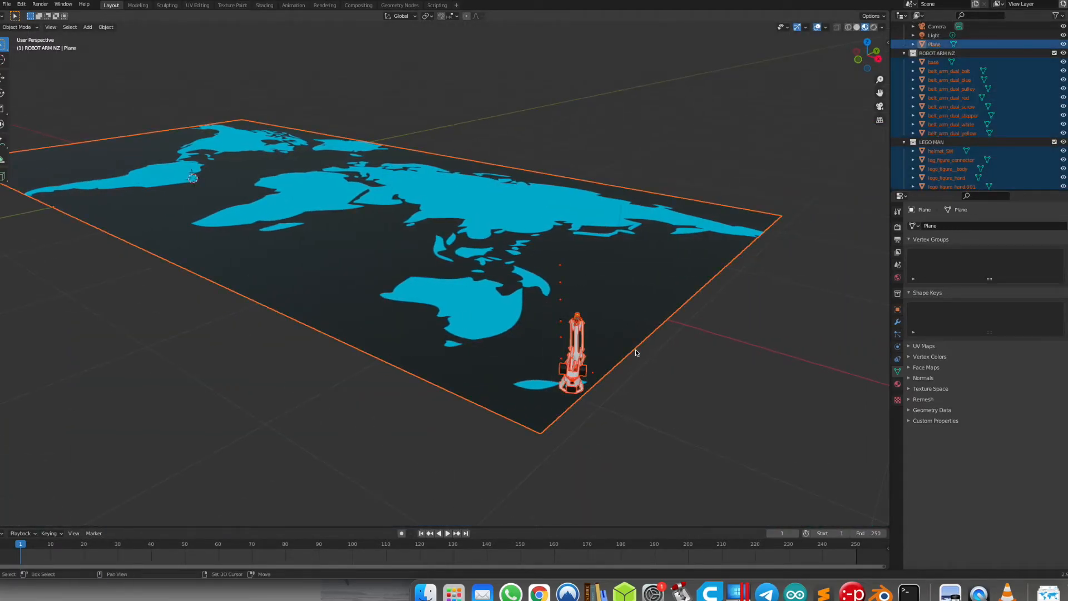
{"action": "left_click", "coordinate": [638, 351], "text": "shift"}
Rotate the robot arm and Lego man about the Z axis and move them along X onto New Zealand
{"action": "middle_click_drag", "start_coordinate": [640, 353], "coordinate": [652, 356]}
{"action": "scroll", "coordinate": [653, 356], "scroll_direction": "up", "scroll_amount": 5}
{"action": "middle_click_drag", "start_coordinate": [534, 228], "coordinate": [577, 314]}
{"action": "key", "text": "r"}
{"action": "key", "text": "z"}
{"action": "left_click", "coordinate": [499, 416]}
{"action": "key", "text": "g"}
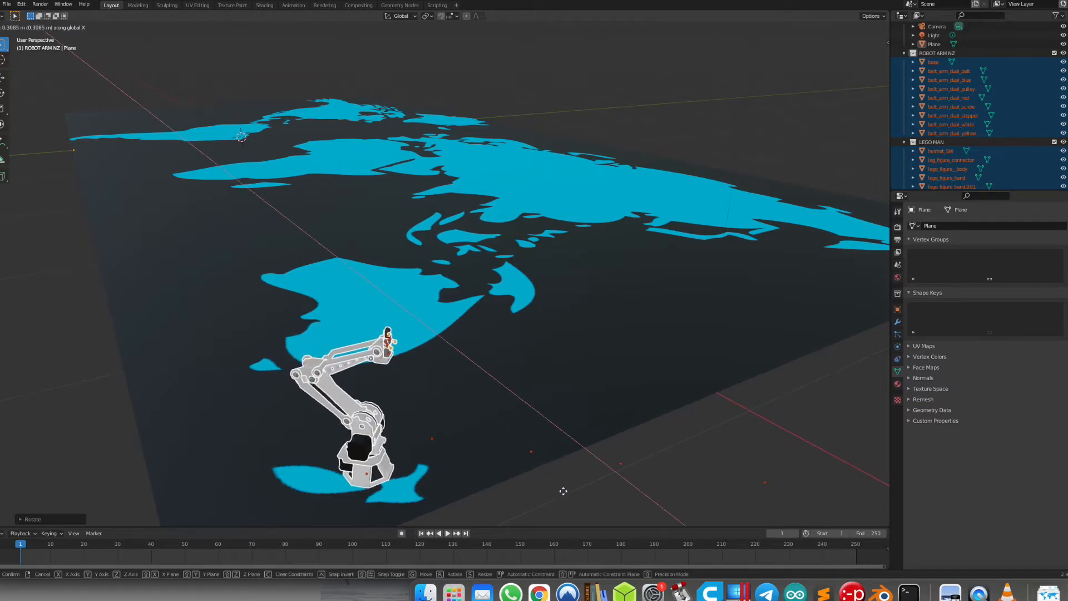
{"action": "left_click", "coordinate": [534, 454]}
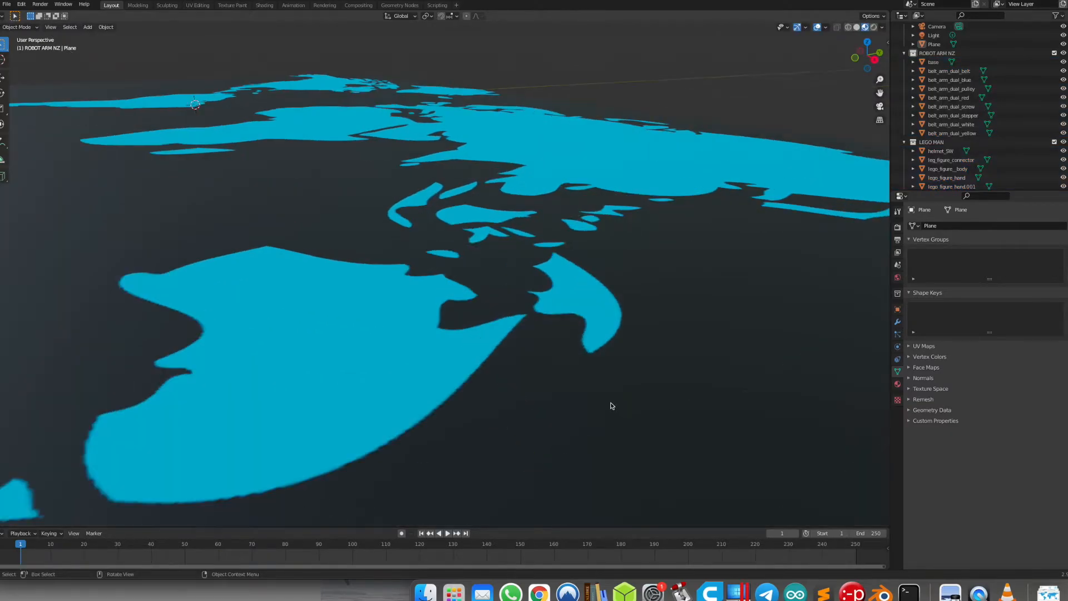
{"action": "scroll", "coordinate": [612, 406], "scroll_direction": "down", "scroll_amount": 5}
{"action": "middle_click_drag", "start_coordinate": [570, 377], "coordinate": [566, 358]}
{"action": "scroll", "coordinate": [556, 317], "scroll_direction": "up", "scroll_amount": 5}
{"action": "scroll", "coordinate": [554, 314], "scroll_direction": "down", "scroll_amount": 5}
{"action": "middle_click_drag", "start_coordinate": [555, 318], "coordinate": [537, 259]}
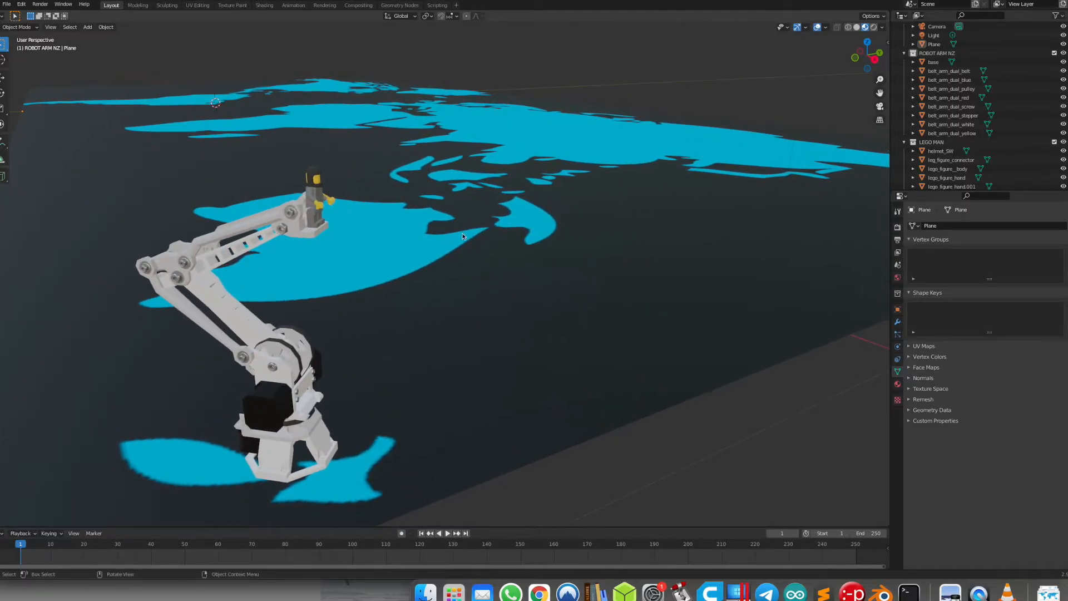
{"action": "scroll", "coordinate": [481, 236], "scroll_direction": "down", "scroll_amount": 8}
{"action": "scroll", "coordinate": [481, 236], "scroll_direction": "up", "scroll_amount": 3}
Append the GUNDAM collection with its robot arms from another blend file on the Desktop
{"action": "left_click", "coordinate": [6, 4]}
{"action": "left_click", "coordinate": [5, 5]}
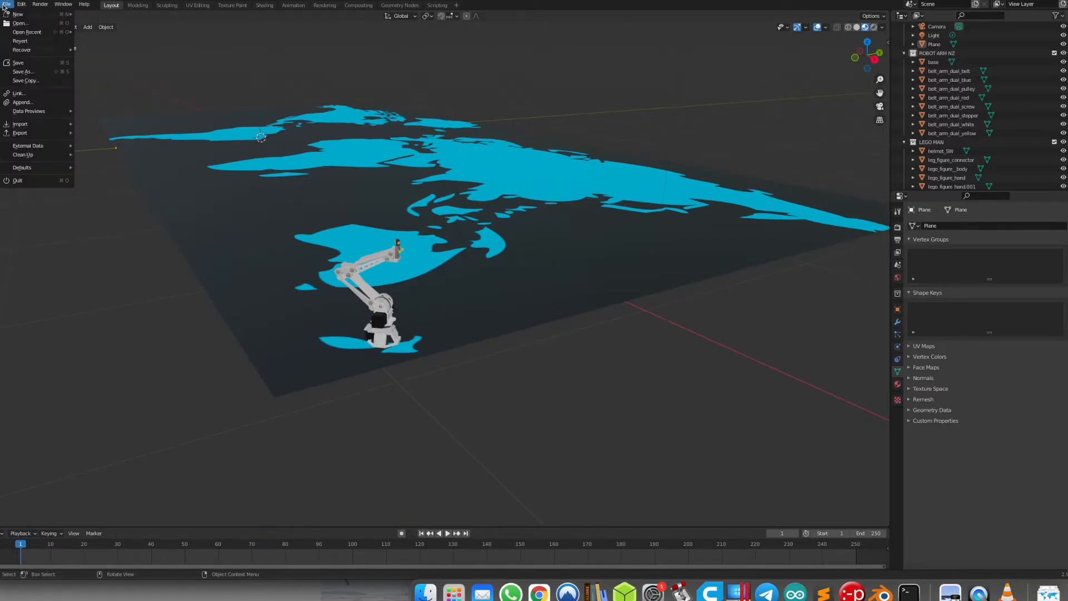
{"action": "left_click", "coordinate": [20, 102]}
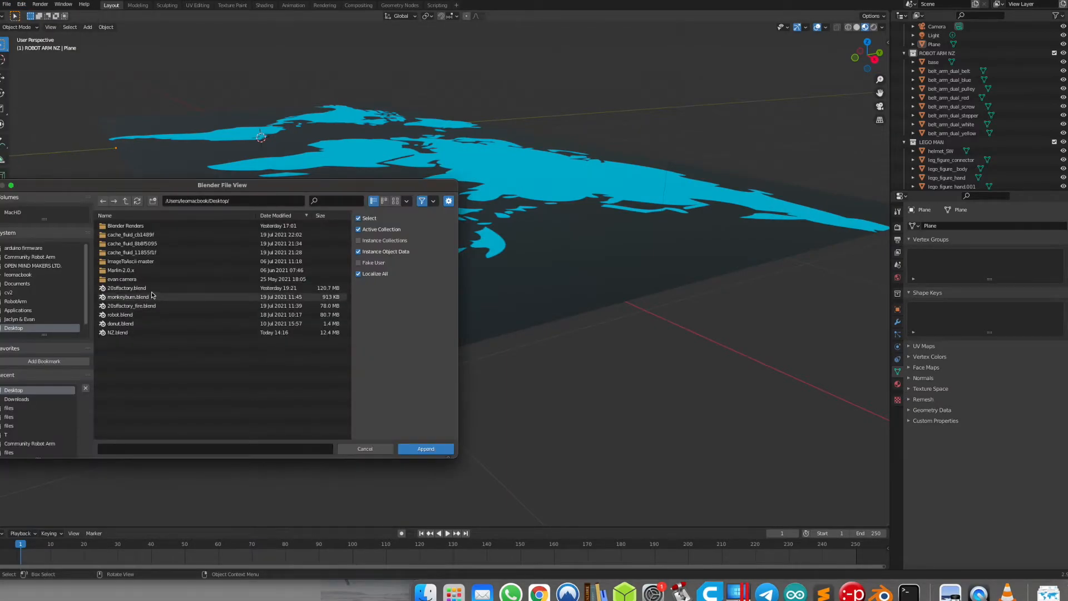
{"action": "left_click", "coordinate": [429, 451]}
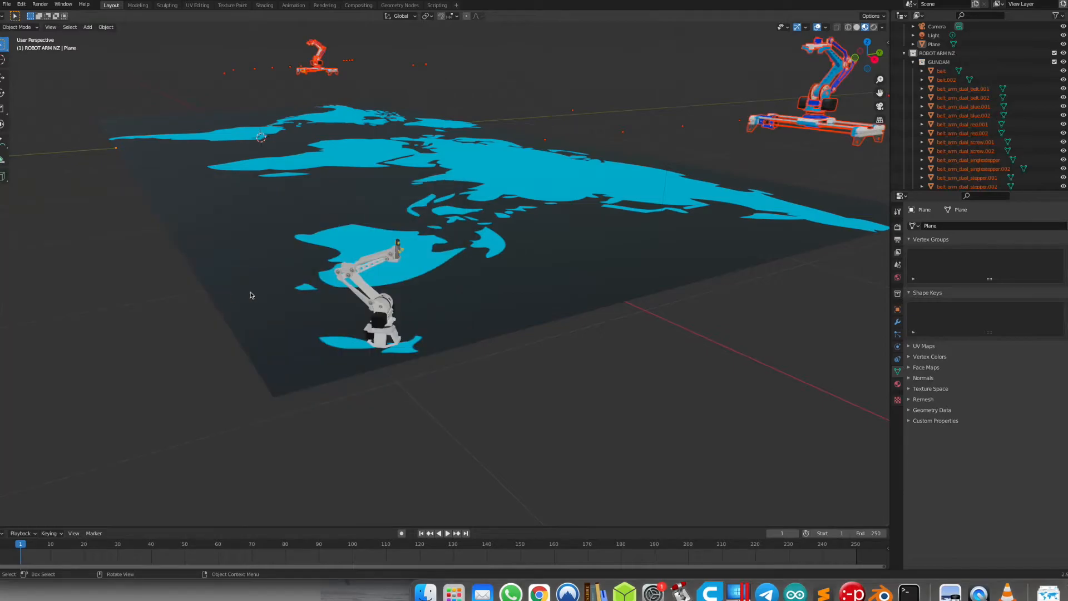
Select the larger, nearer of the two appended robot arms without the map plane and delete it
{"action": "scroll", "coordinate": [629, 189], "scroll_direction": "down", "scroll_amount": 3}
{"action": "scroll", "coordinate": [634, 155], "scroll_direction": "up", "scroll_amount": 2}
{"action": "left_click_drag", "start_coordinate": [655, 84], "coordinate": [680, 88]}
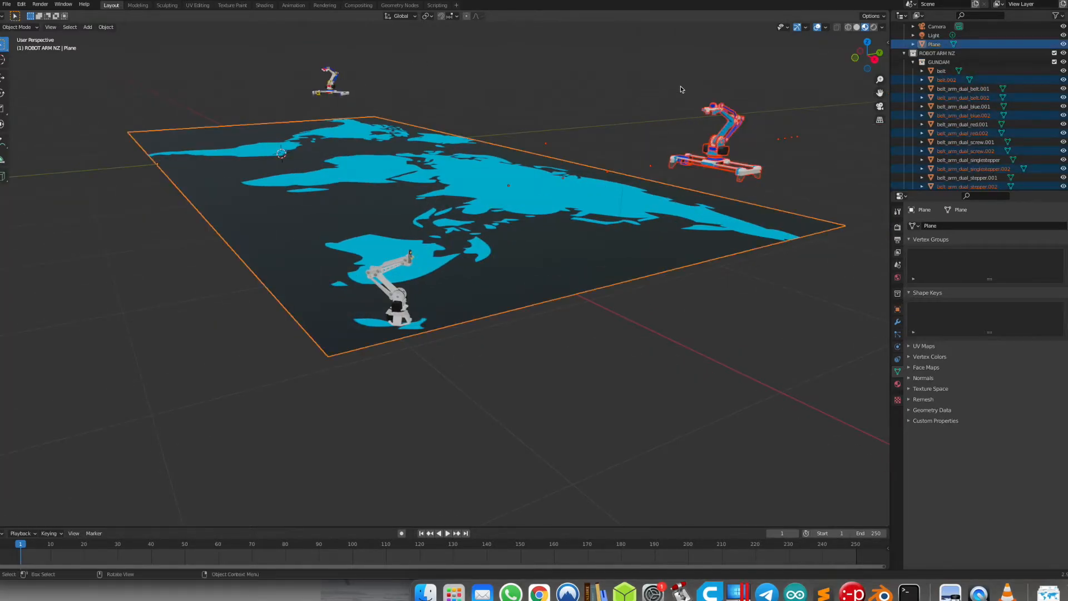
{"action": "left_click", "coordinate": [722, 223], "text": "shift"}
{"action": "key", "text": "Delete"}
Select the remaining appended track-mounted robot arm and move it along the X and Z axes
{"action": "left_click_drag", "start_coordinate": [350, 96], "coordinate": [350, 95]}
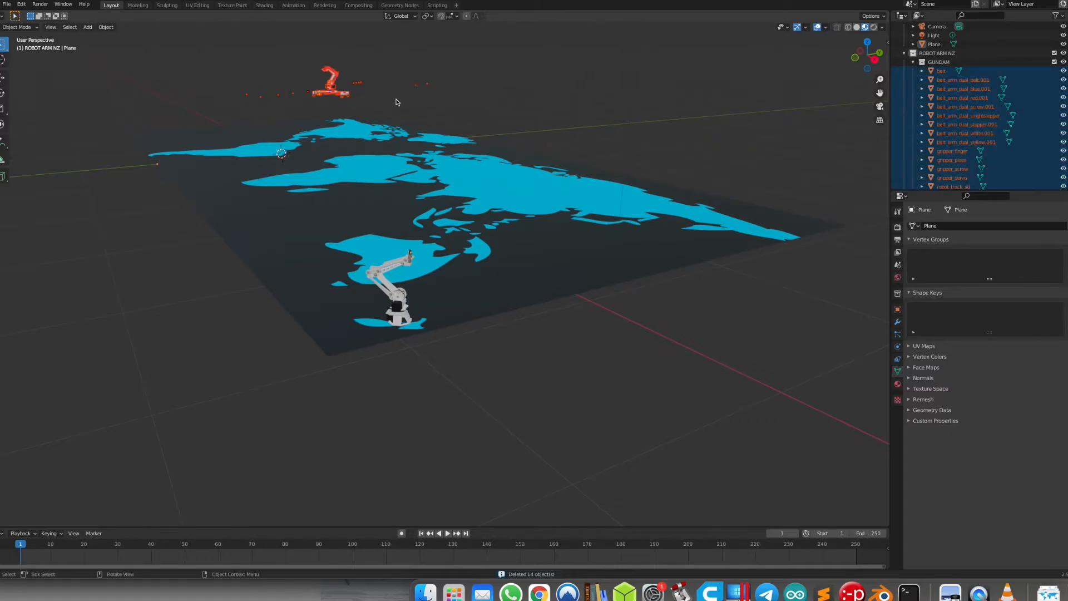
{"action": "key", "text": "g"}
{"action": "key", "text": "x"}
{"action": "left_click", "coordinate": [576, 182]}
{"action": "middle_click_drag", "start_coordinate": [576, 182], "coordinate": [576, 202]}
{"action": "key", "text": "g"}
{"action": "key", "text": "z"}
{"action": "left_click", "coordinate": [562, 270]}
Bring the track-mounted arm closer to the map plane's level using the right view and a Z-axis move
{"action": "key", "text": "KP_3"}
{"action": "middle_click_drag", "start_coordinate": [505, 164], "coordinate": [494, 292], "text": "shift"}
{"action": "key", "text": "g"}
{"action": "left_click", "coordinate": [531, 206]}
{"action": "scroll", "coordinate": [532, 207], "scroll_direction": "up", "scroll_amount": 3}
{"action": "key", "text": "g"}
{"action": "key", "text": "z"}
{"action": "left_click", "coordinate": [556, 234]}
{"action": "middle_click_drag", "start_coordinate": [568, 226], "coordinate": [525, 262]}
{"action": "left_click", "coordinate": [559, 237]}
Scale the track-mounted robot arm to suit the scene and move it along the X axis
{"action": "scroll", "coordinate": [557, 237], "scroll_direction": "down", "scroll_amount": 7}
{"action": "key", "text": "s"}
{"action": "left_click", "coordinate": [397, 243]}
{"action": "key", "text": "g"}
{"action": "key", "text": "x"}
{"action": "left_click", "coordinate": [429, 279]}
Reselect the whole track-mounted arm and move it over the map, including a shift along the Y axis
{"action": "left_click_drag", "start_coordinate": [451, 236], "coordinate": [518, 301]}
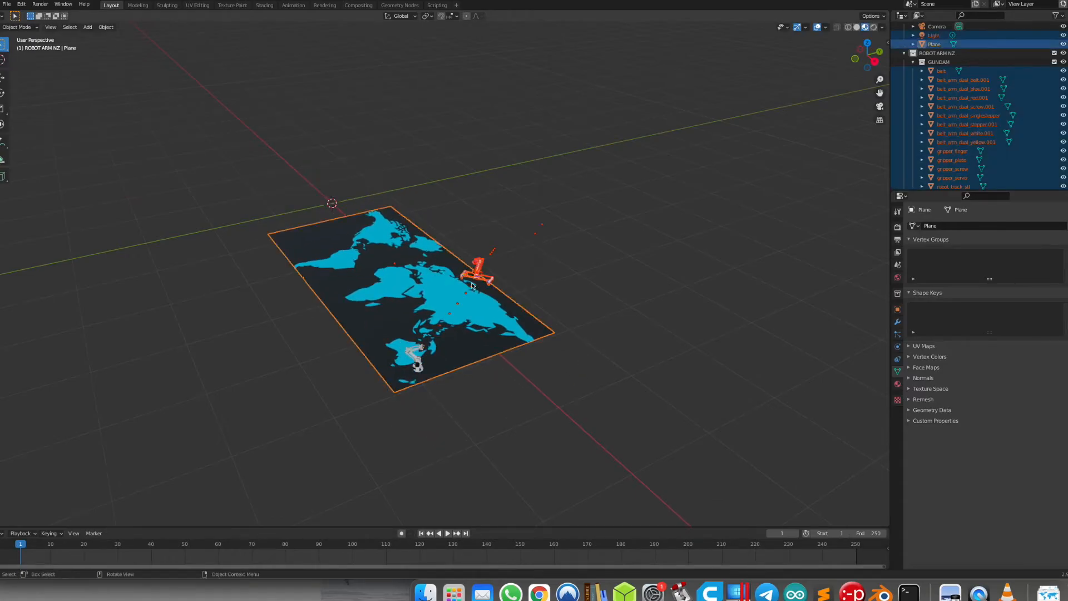
{"action": "scroll", "coordinate": [462, 278], "scroll_direction": "up", "scroll_amount": 4}
{"action": "key", "text": "g"}
{"action": "left_click", "coordinate": [500, 262]}
{"action": "key", "text": "g"}
{"action": "key", "text": "y"}
{"action": "left_click", "coordinate": [389, 283]}
Refine the track-mounted arm's placement on the Asian landmass, finishing with a Y-axis adjustment
{"action": "middle_click_drag", "start_coordinate": [389, 282], "coordinate": [425, 197]}
{"action": "scroll", "coordinate": [414, 239], "scroll_direction": "up", "scroll_amount": 4}
{"action": "key", "text": "g"}
{"action": "left_click", "coordinate": [440, 213]}
{"action": "key", "text": "g"}
{"action": "key", "text": "y"}
{"action": "left_click", "coordinate": [437, 220]}
Select the whole robot arm carrying the Lego man, excluding the map plane, and move it freely toward New Zealand
{"action": "left_click_drag", "start_coordinate": [429, 443], "coordinate": [173, 289]}
{"action": "left_click", "coordinate": [340, 395], "text": "shift"}
{"action": "key", "text": "g"}
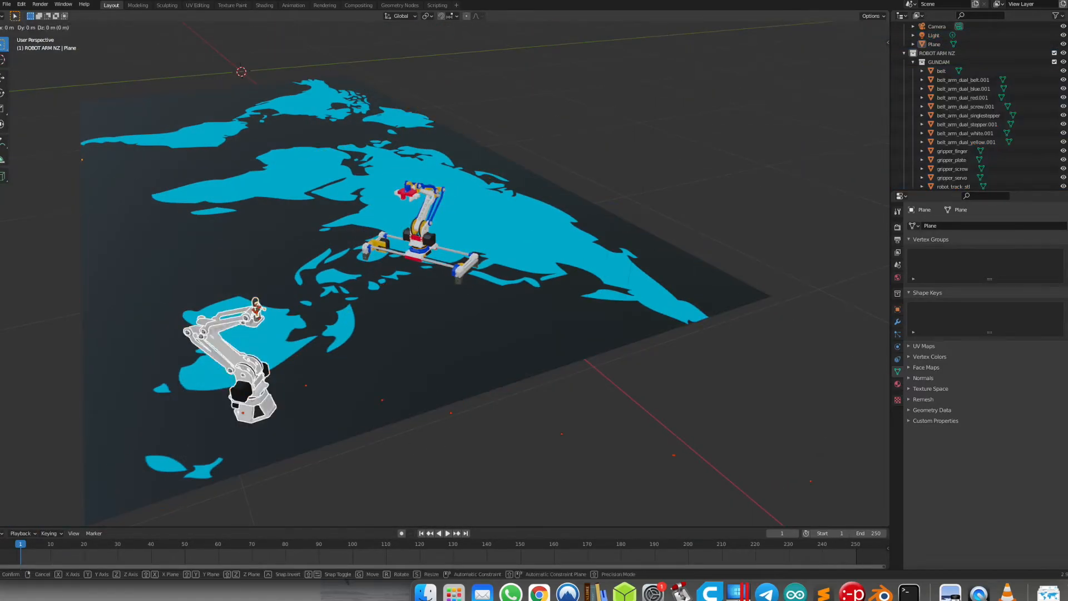
{"action": "left_click", "coordinate": [320, 405]}
In the right view, adjust the Lego-man robot arm's height along Z so its base rests on the map plane
{"action": "key", "text": "KP_3"}
{"action": "left_click", "coordinate": [280, 378]}
{"action": "scroll", "coordinate": [161, 164], "scroll_direction": "up", "scroll_amount": 6}
{"action": "middle_click_drag", "start_coordinate": [291, 136], "coordinate": [339, 238], "text": "shift"}
{"action": "left_click_drag", "start_coordinate": [138, 38], "coordinate": [363, 292]}
{"action": "key", "text": "g"}
{"action": "key", "text": "z"}
{"action": "left_click", "coordinate": [356, 297]}
{"action": "left_click", "coordinate": [367, 341]}
{"action": "scroll", "coordinate": [384, 290], "scroll_direction": "down", "scroll_amount": 4}
{"action": "middle_click_drag", "start_coordinate": [390, 276], "coordinate": [445, 298]}
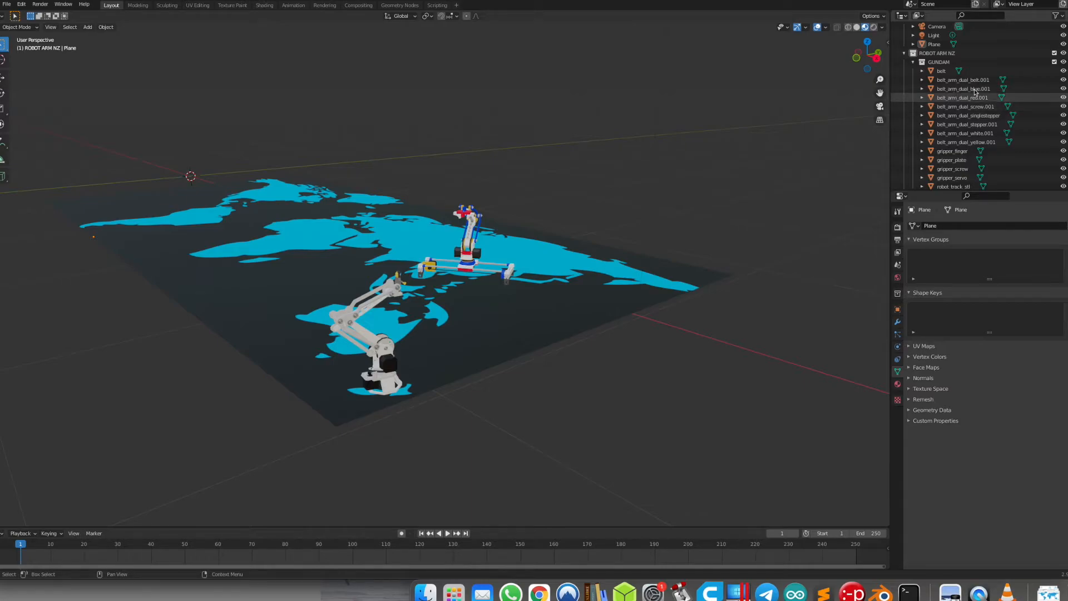
Display the view lock settings with Camera to View enabled, select the scene camera, and look through it
{"action": "scroll", "coordinate": [979, 92], "scroll_direction": "up", "scroll_amount": 2}
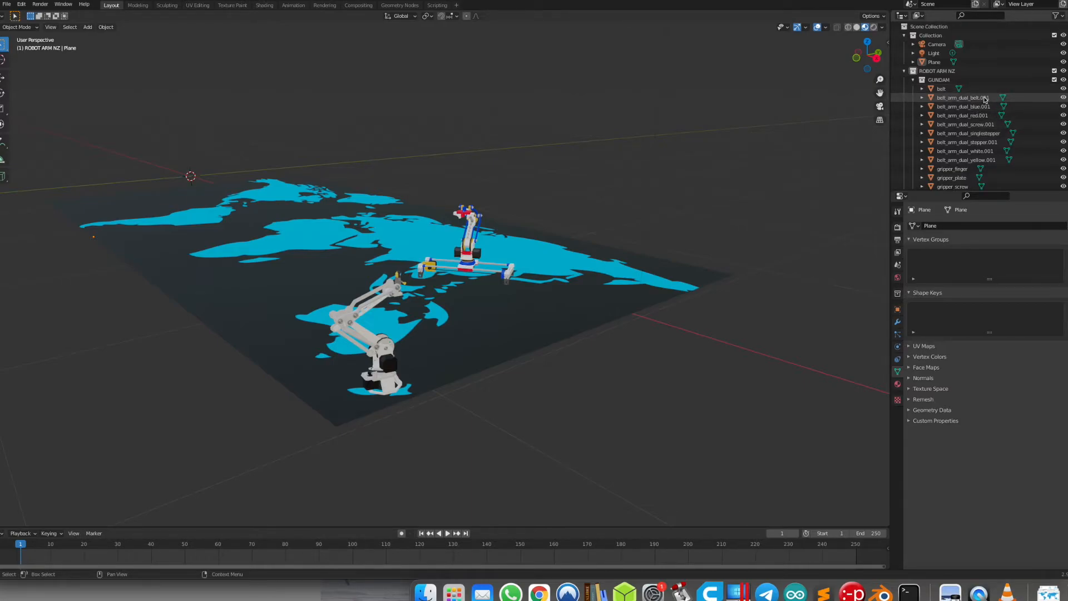
{"action": "left_click", "coordinate": [937, 44]}
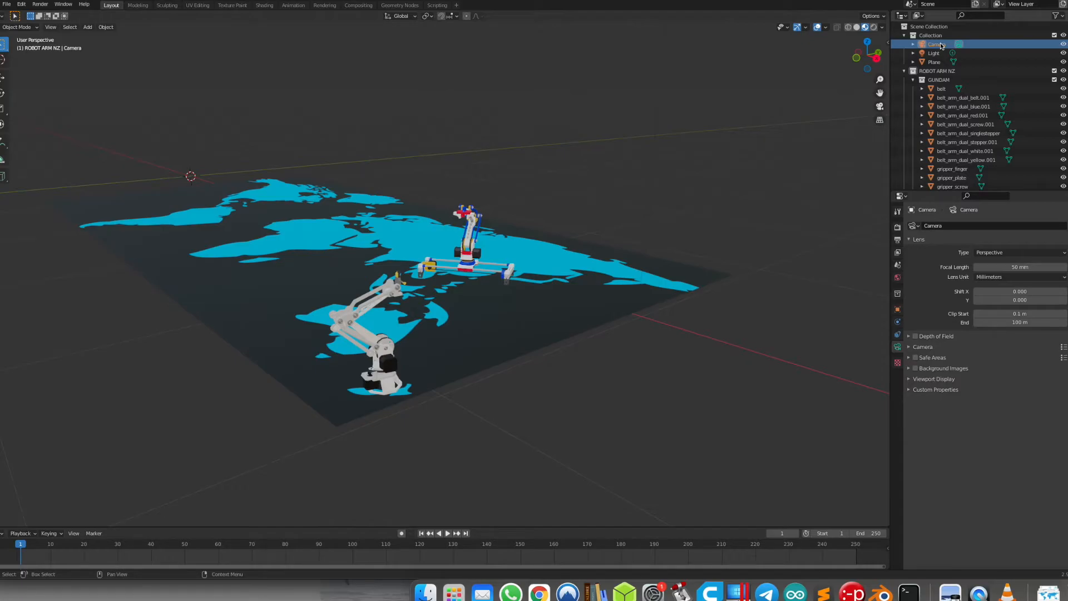
{"action": "left_click", "coordinate": [888, 42]}
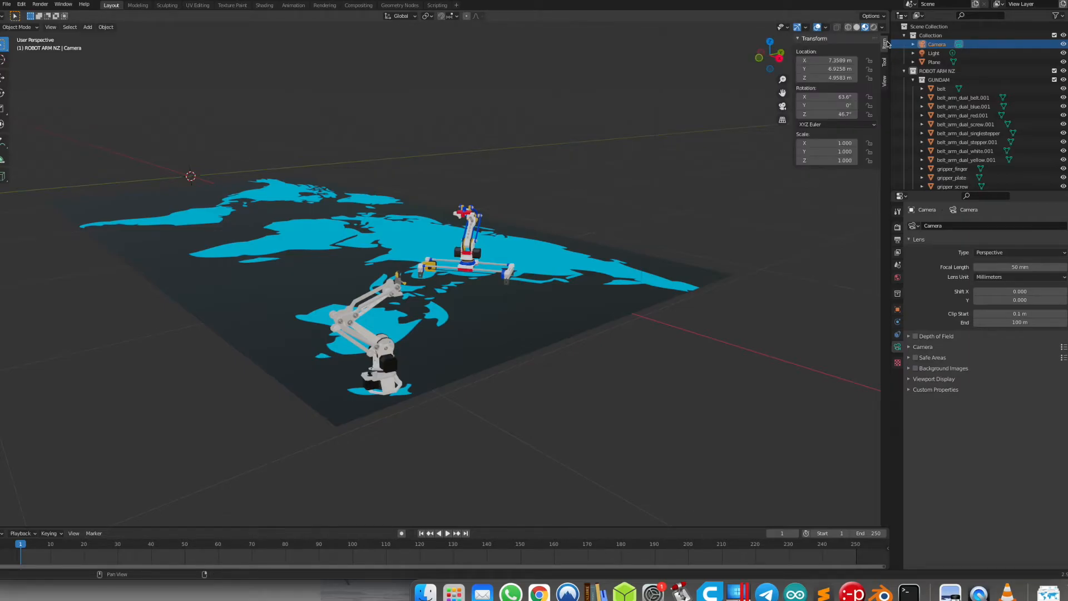
{"action": "left_click", "coordinate": [894, 99]}
{"action": "left_click", "coordinate": [885, 80]}
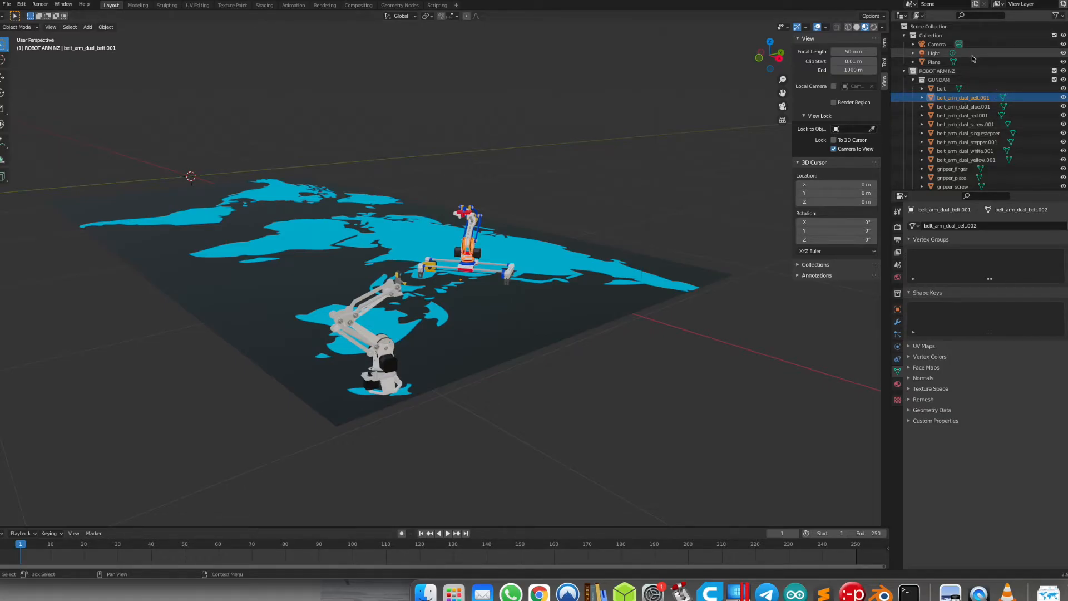
{"action": "left_click", "coordinate": [938, 45]}
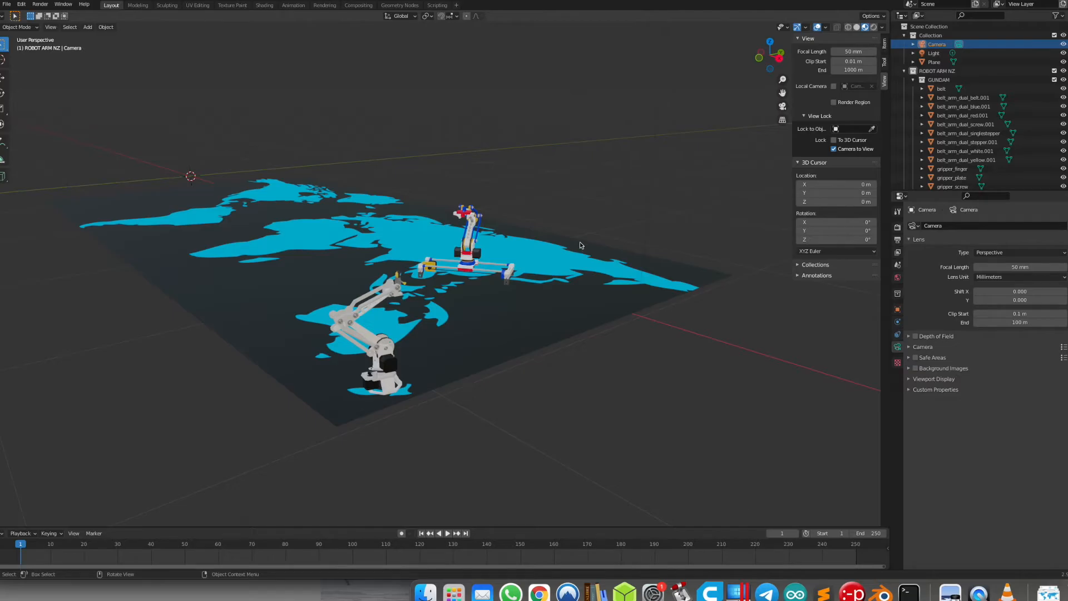
{"action": "key", "text": "KP_0"}
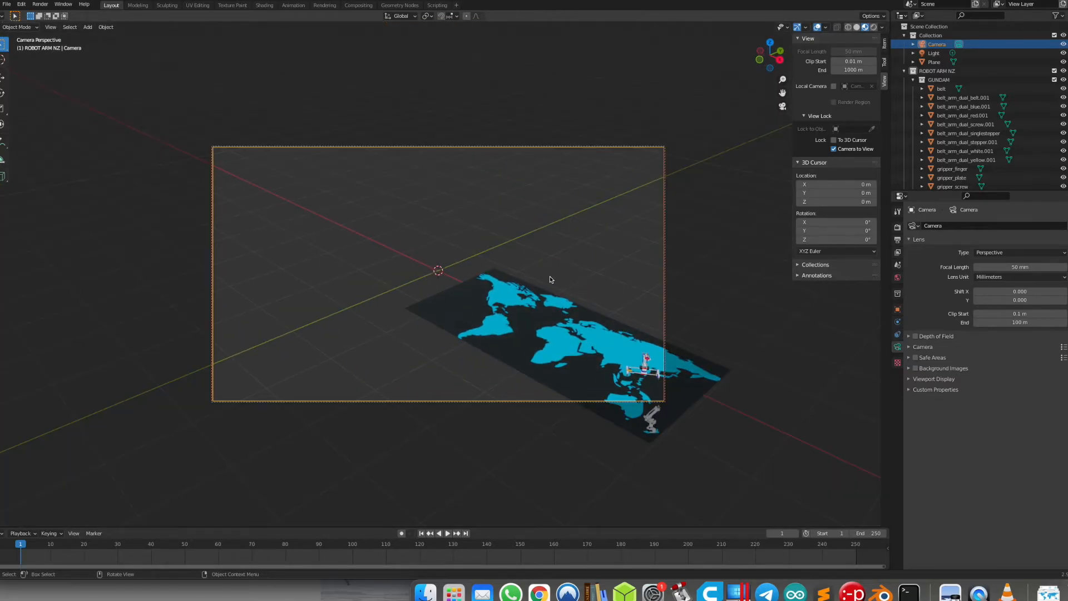
Reposition the camera so that both robot arms and the surrounding part of the map fit inside its frame
{"action": "middle_click_drag", "start_coordinate": [544, 279], "coordinate": [387, 170], "text": "shift"}
{"action": "scroll", "coordinate": [497, 267], "scroll_direction": "up", "scroll_amount": 6}
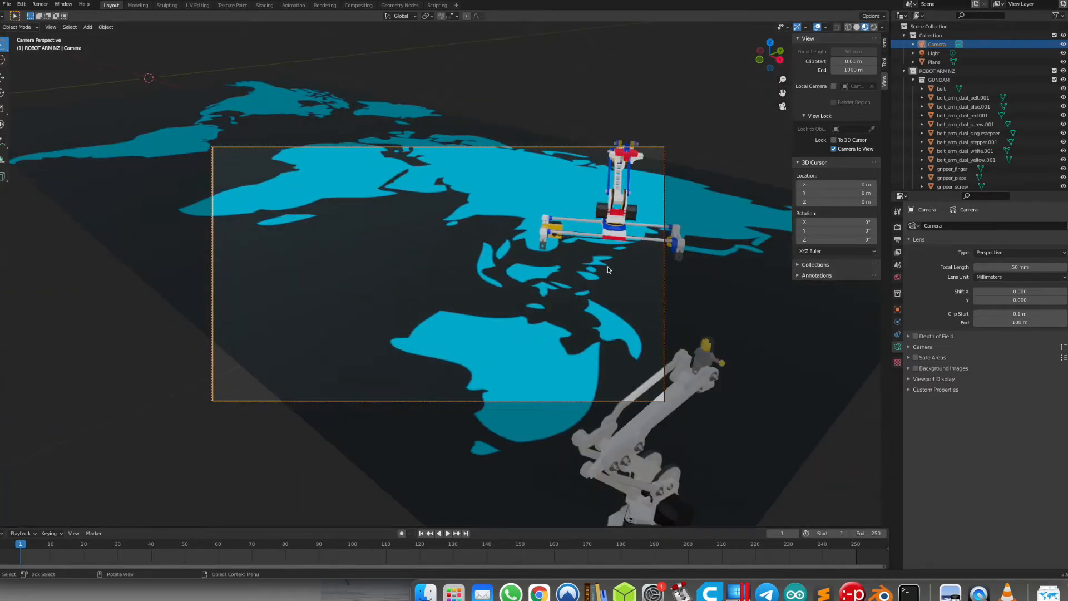
{"action": "middle_click_drag", "start_coordinate": [608, 267], "coordinate": [522, 243], "text": "shift"}
{"action": "scroll", "coordinate": [449, 198], "scroll_direction": "down", "scroll_amount": 4}
{"action": "scroll", "coordinate": [465, 259], "scroll_direction": "down", "scroll_amount": 2}
{"action": "scroll", "coordinate": [463, 219], "scroll_direction": "down", "scroll_amount": 1}
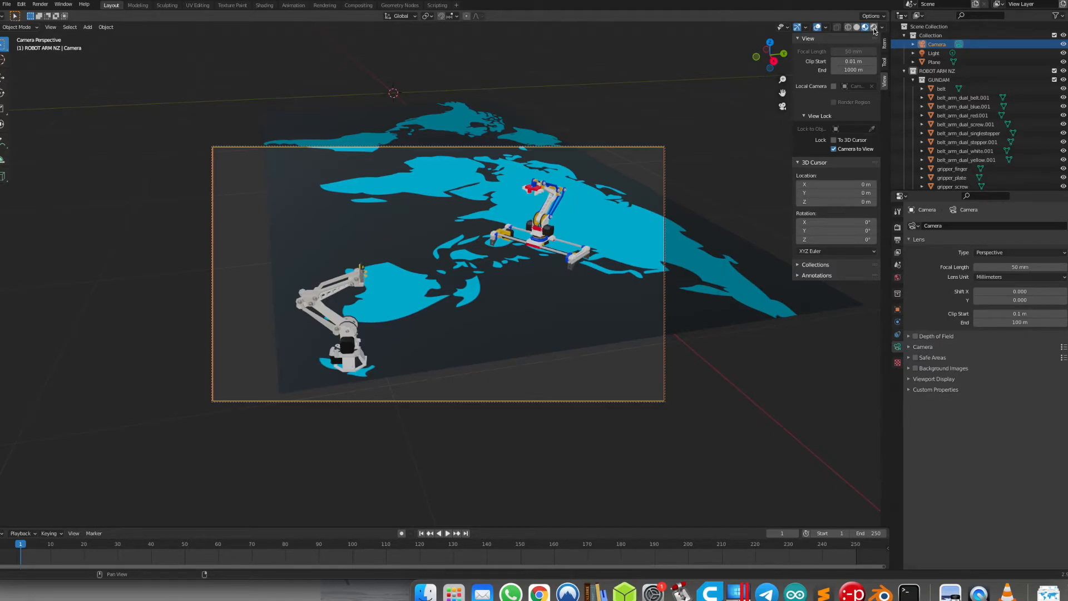
Switch the viewport to rendered shading and set the render samples to 128
{"action": "left_click", "coordinate": [875, 28]}
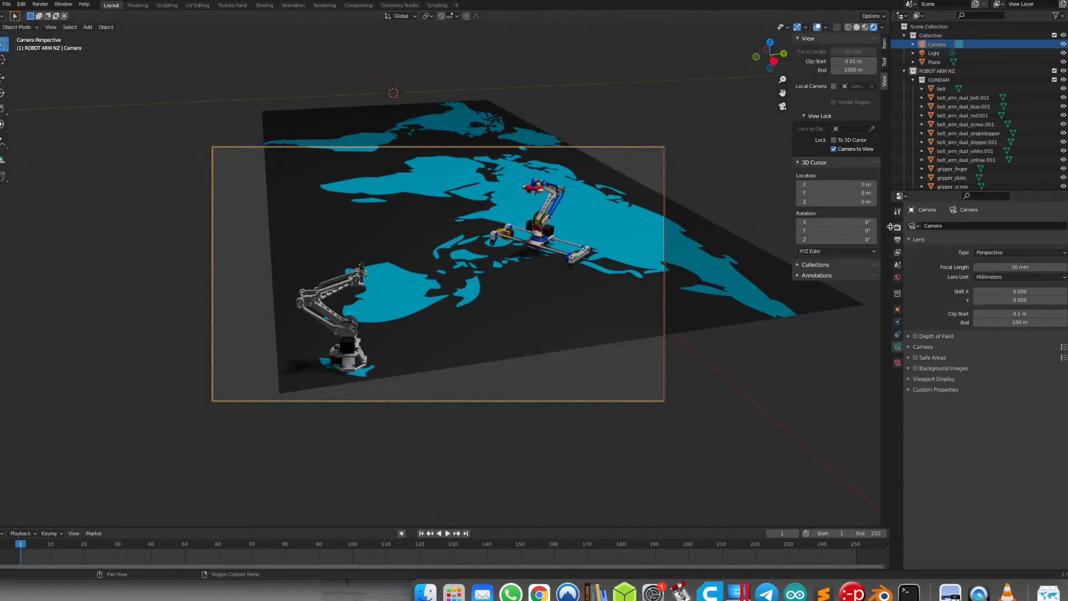
{"action": "left_click", "coordinate": [897, 228]}
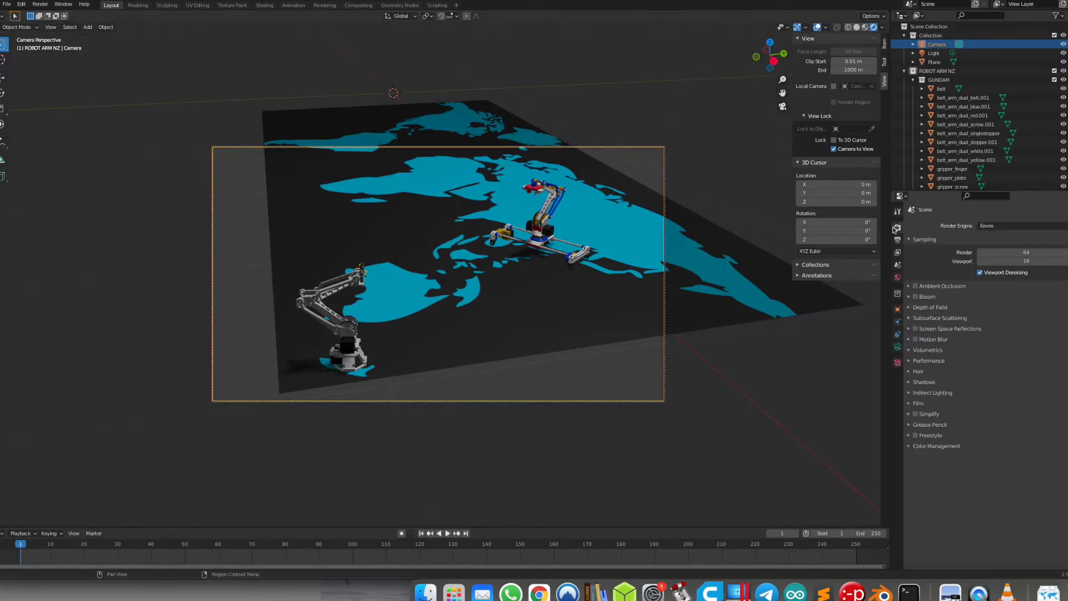
{"action": "left_click", "coordinate": [1024, 252]}
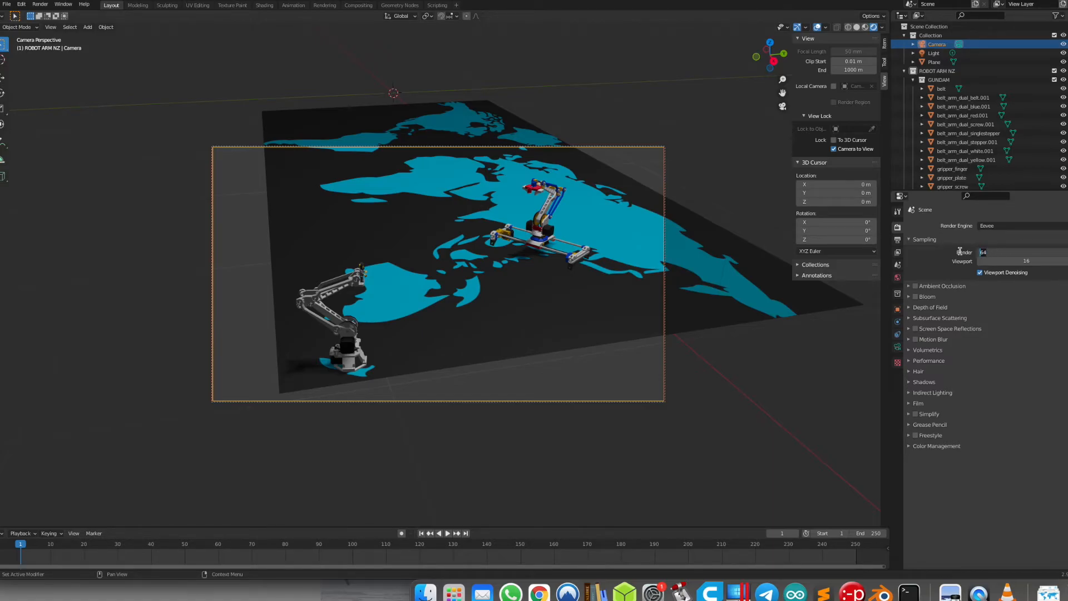
{"action": "key", "text": "Return"}
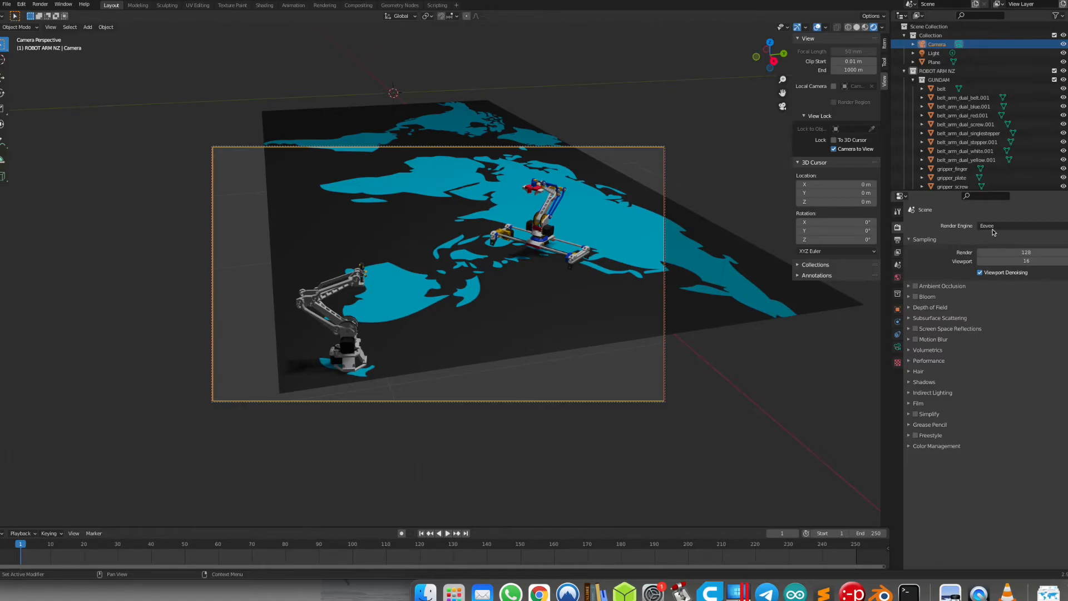
Set the render engine to Cycles with GPU Compute as the device
{"action": "left_click", "coordinate": [999, 227]}
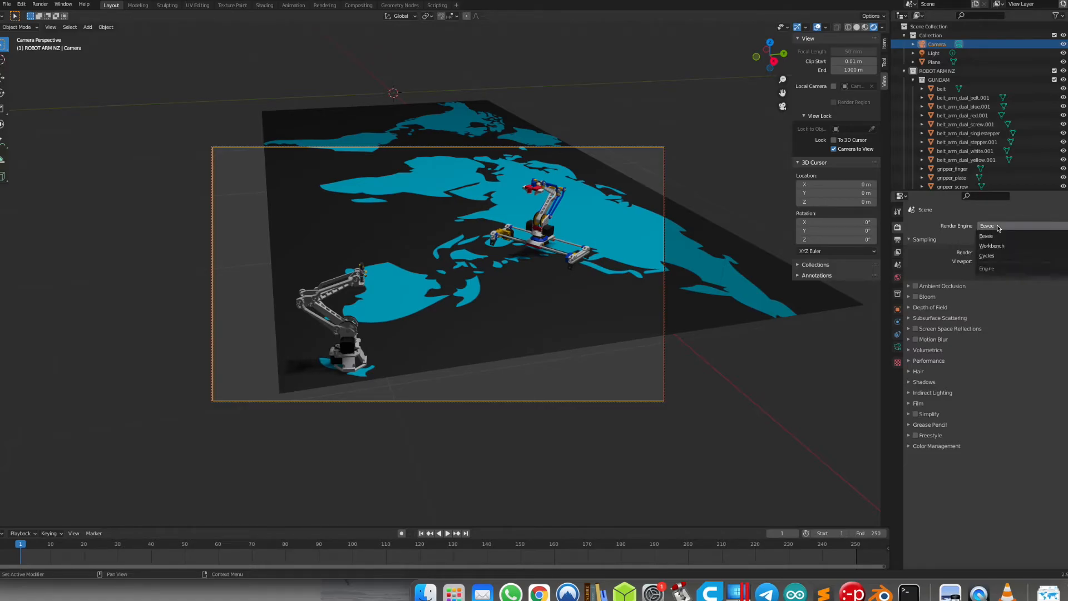
{"action": "left_click", "coordinate": [995, 257]}
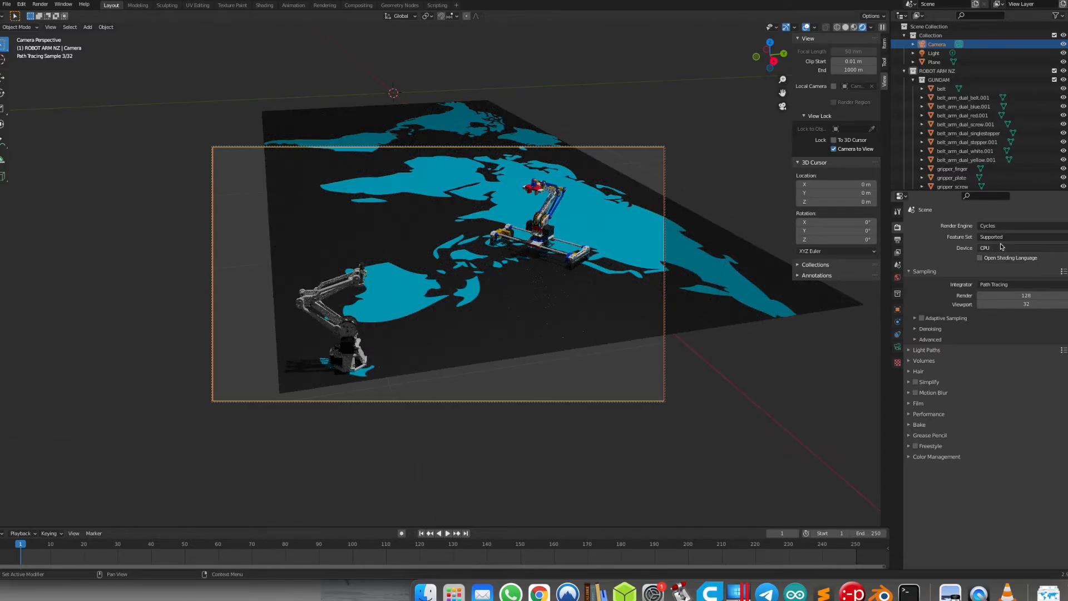
{"action": "left_click", "coordinate": [1002, 247]}
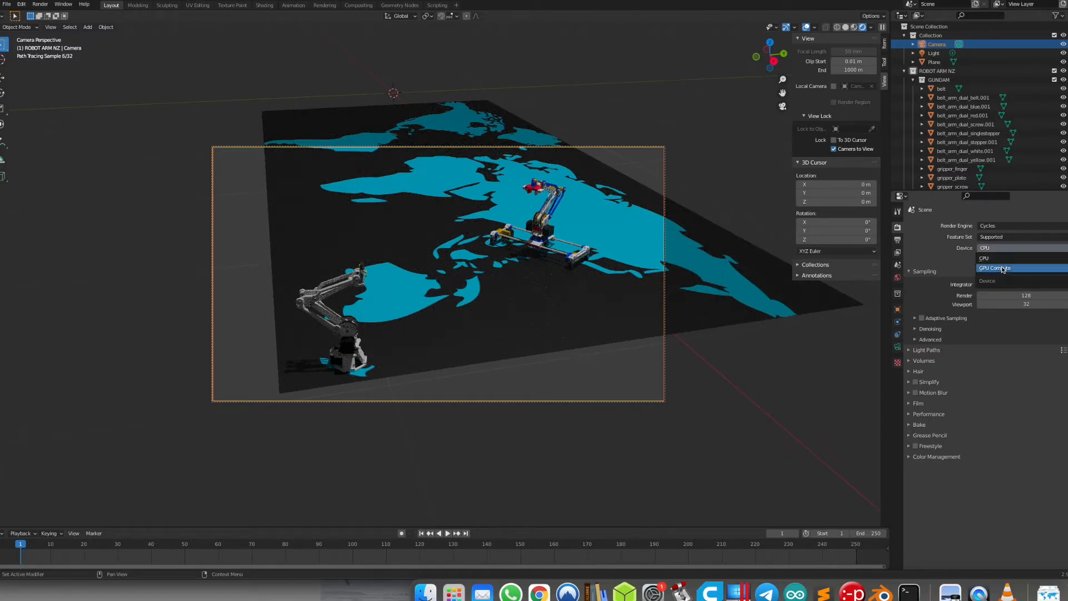
{"action": "left_click", "coordinate": [1004, 268]}
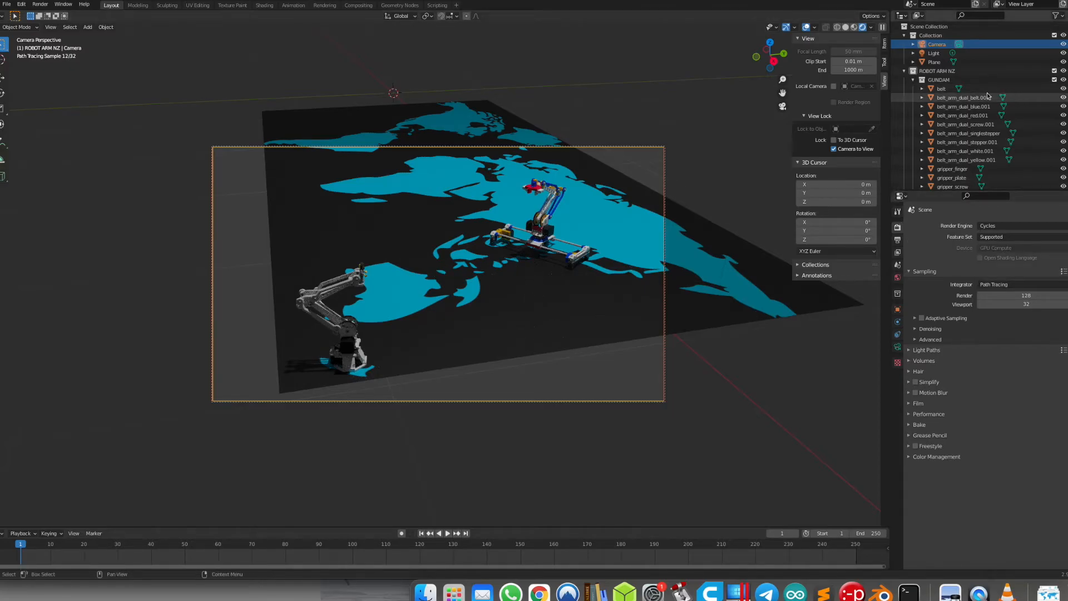
Look for the light around the scene, then bring the camera framing slightly closer to both arms
{"action": "left_click", "coordinate": [938, 54]}
{"action": "scroll", "coordinate": [448, 160], "scroll_direction": "down", "scroll_amount": 5}
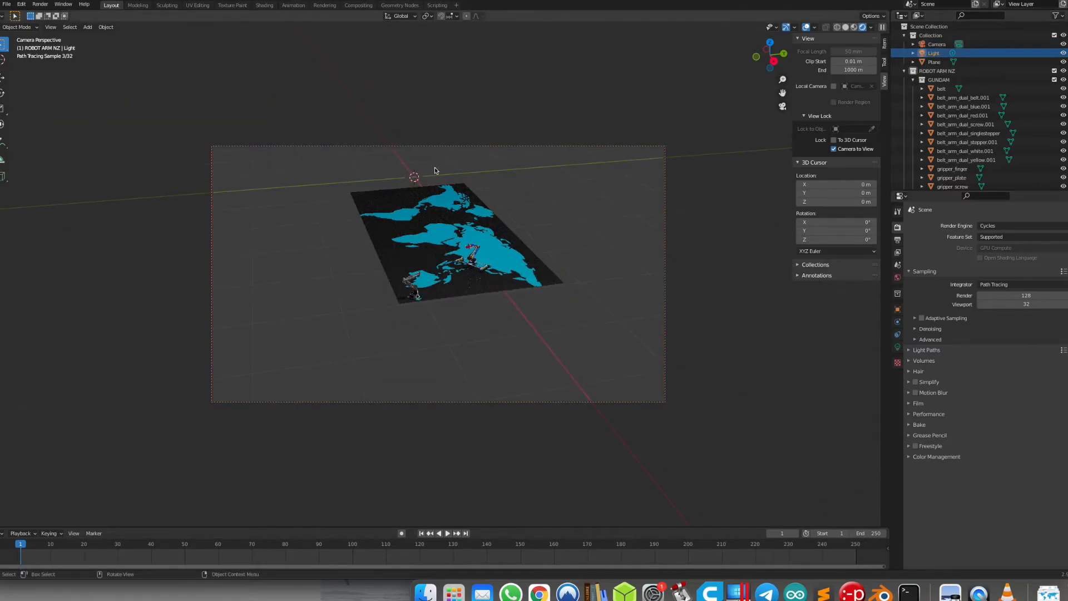
{"action": "scroll", "coordinate": [421, 176], "scroll_direction": "up", "scroll_amount": 7}
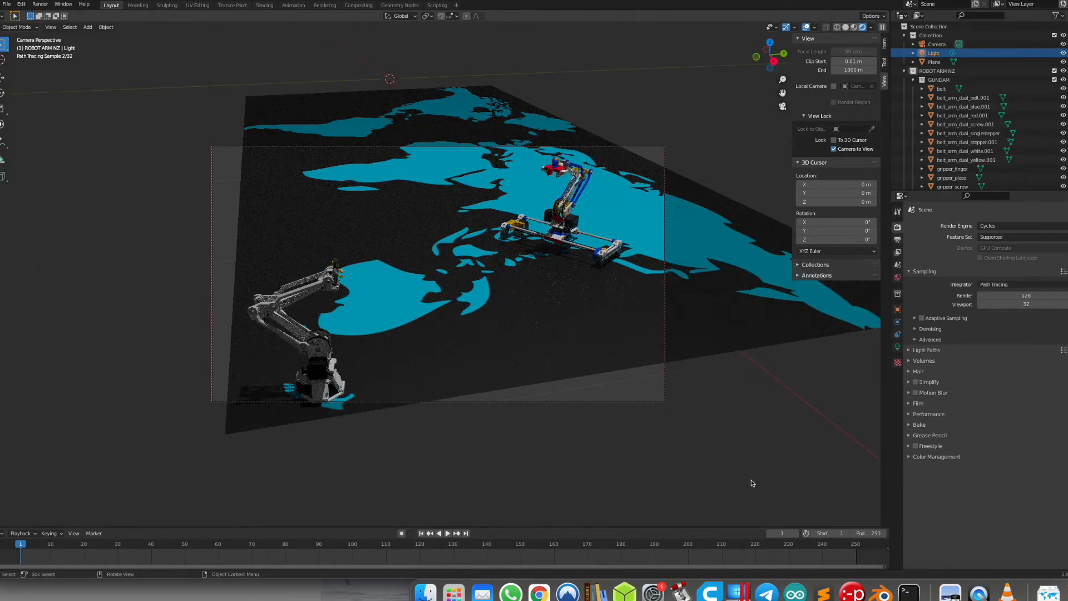
{"action": "left_click", "coordinate": [752, 480]}
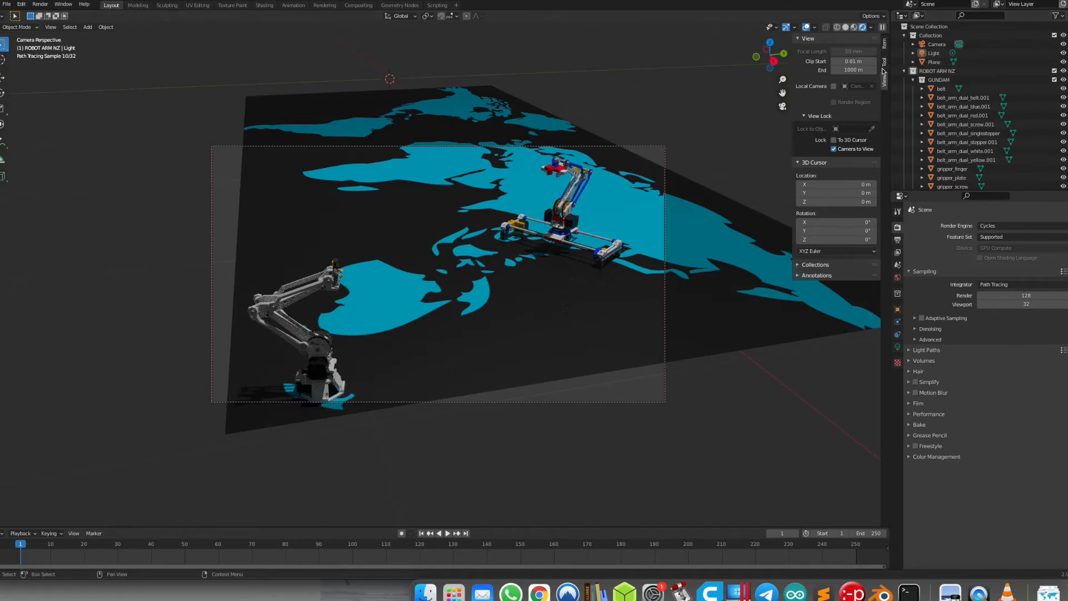
In the front view, lower the light along Z toward the arms and shift it about -0.39 m along X
{"action": "key", "text": "KP_1"}
{"action": "scroll", "coordinate": [590, 150], "scroll_direction": "down", "scroll_amount": 5}
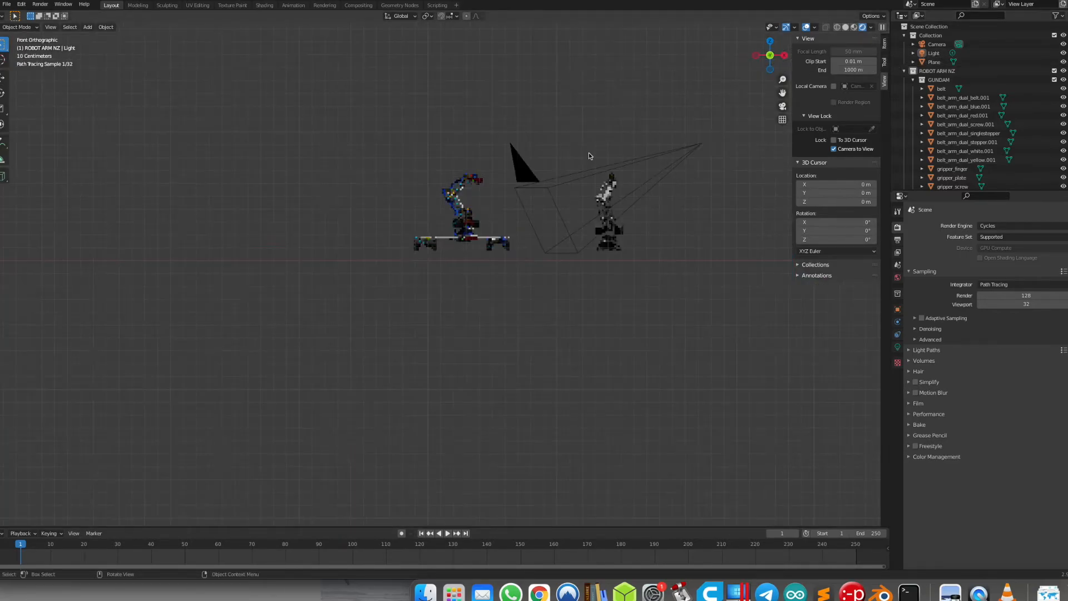
{"action": "scroll", "coordinate": [542, 128], "scroll_direction": "down", "scroll_amount": 8}
{"action": "scroll", "coordinate": [303, 279], "scroll_direction": "up", "scroll_amount": 5}
{"action": "scroll", "coordinate": [466, 117], "scroll_direction": "down", "scroll_amount": 4}
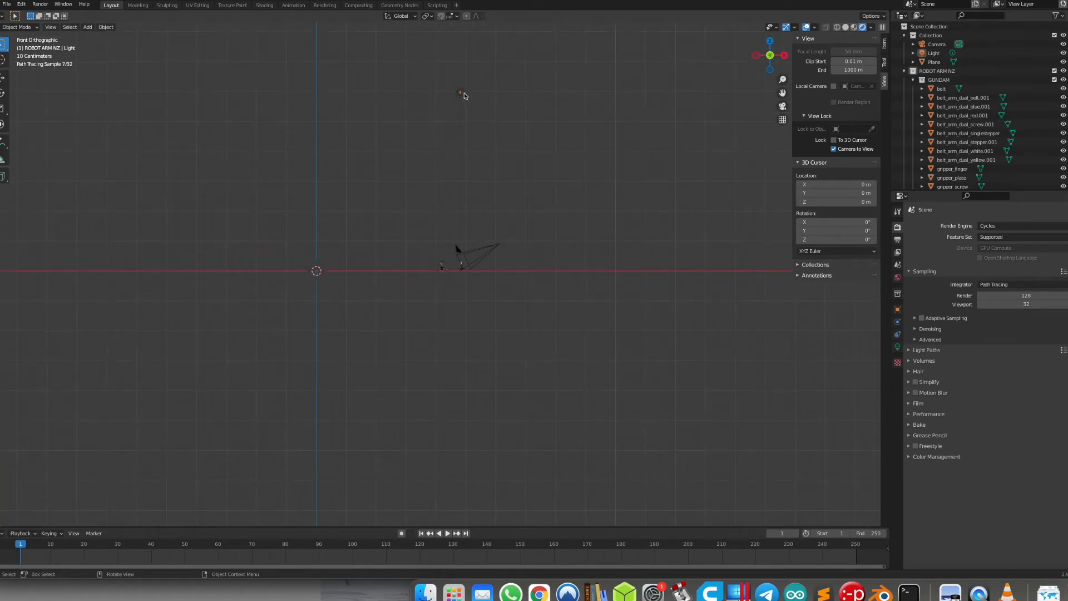
{"action": "left_click", "coordinate": [462, 93]}
{"action": "key", "text": "g"}
{"action": "key", "text": "z"}
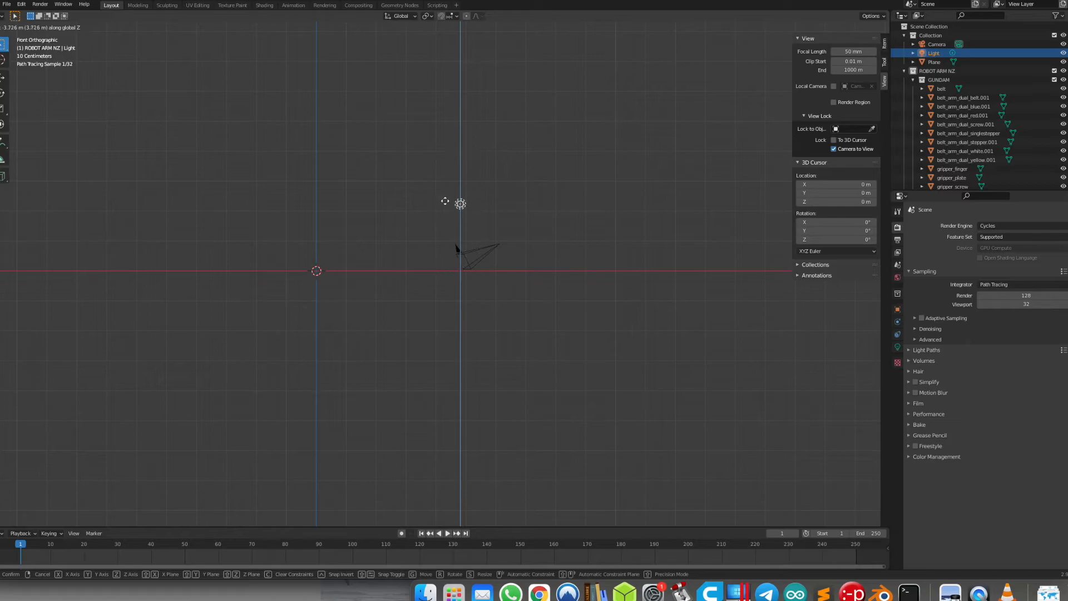
{"action": "left_click", "coordinate": [444, 199]}
{"action": "key", "text": "g"}
{"action": "key", "text": "x"}
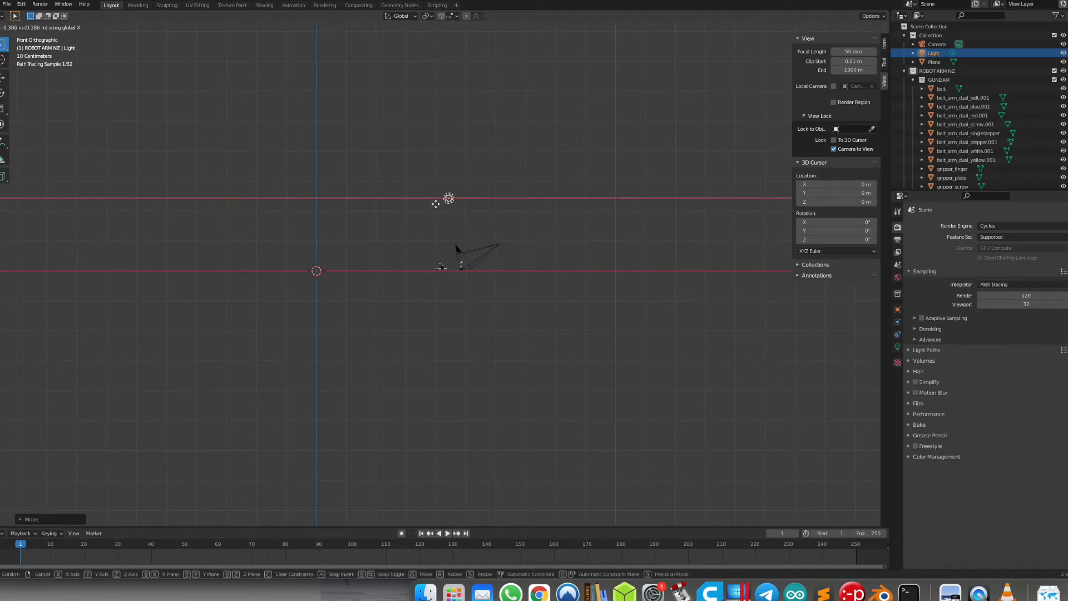
{"action": "left_click", "coordinate": [435, 204]}
Lower the light about another 0.54 m along Z and return to the camera view
{"action": "scroll", "coordinate": [576, 234], "scroll_direction": "up", "scroll_amount": 6}
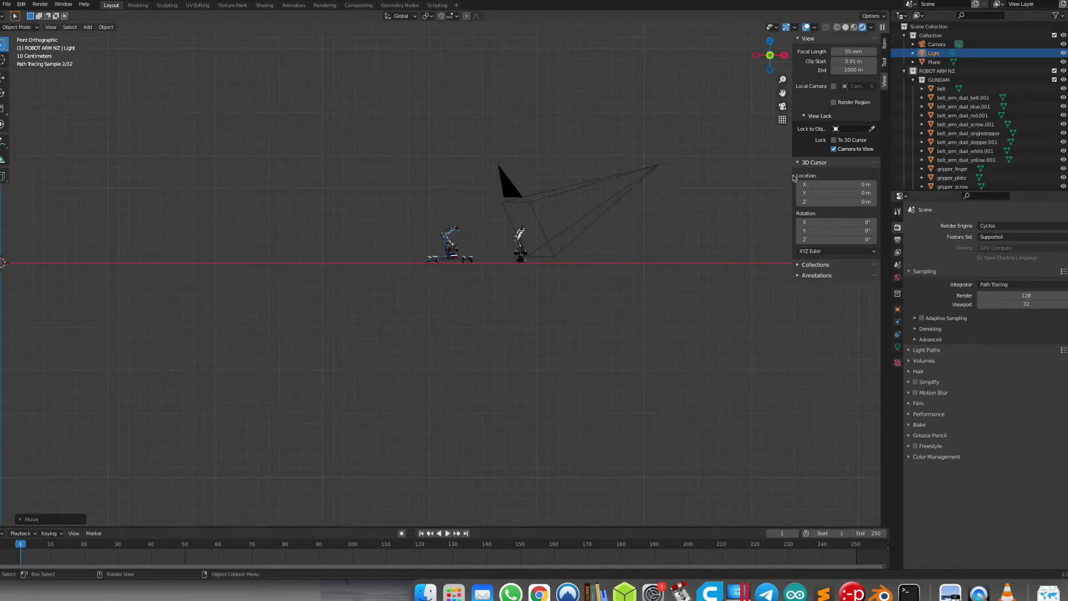
{"action": "left_click", "coordinate": [897, 347]}
{"action": "middle_click_drag", "start_coordinate": [572, 189], "coordinate": [522, 214]}
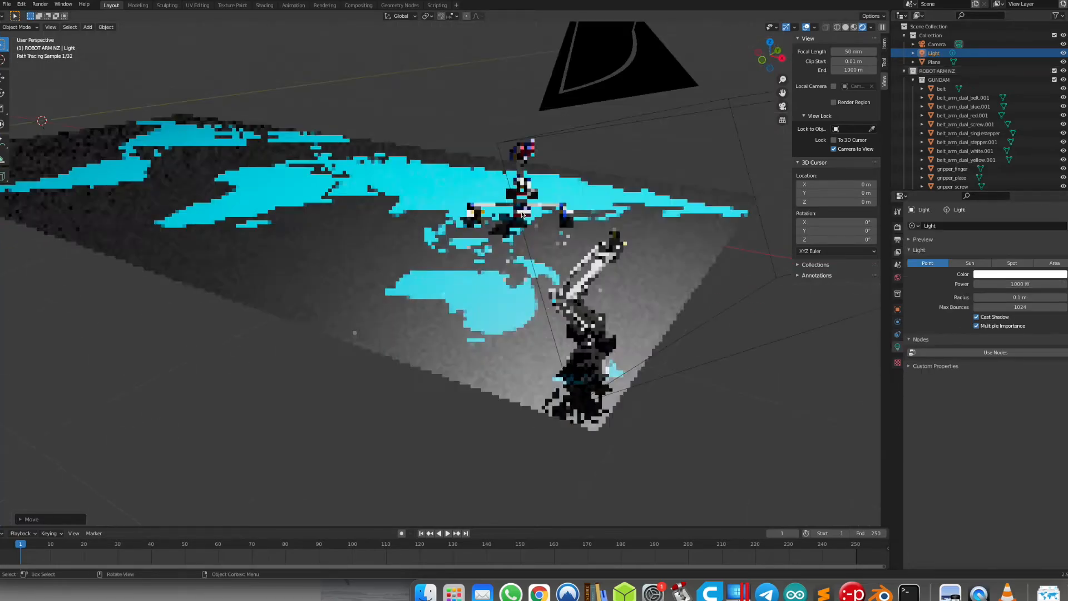
{"action": "scroll", "coordinate": [673, 230], "scroll_direction": "down", "scroll_amount": 10}
{"action": "key", "text": "g"}
{"action": "key", "text": "z"}
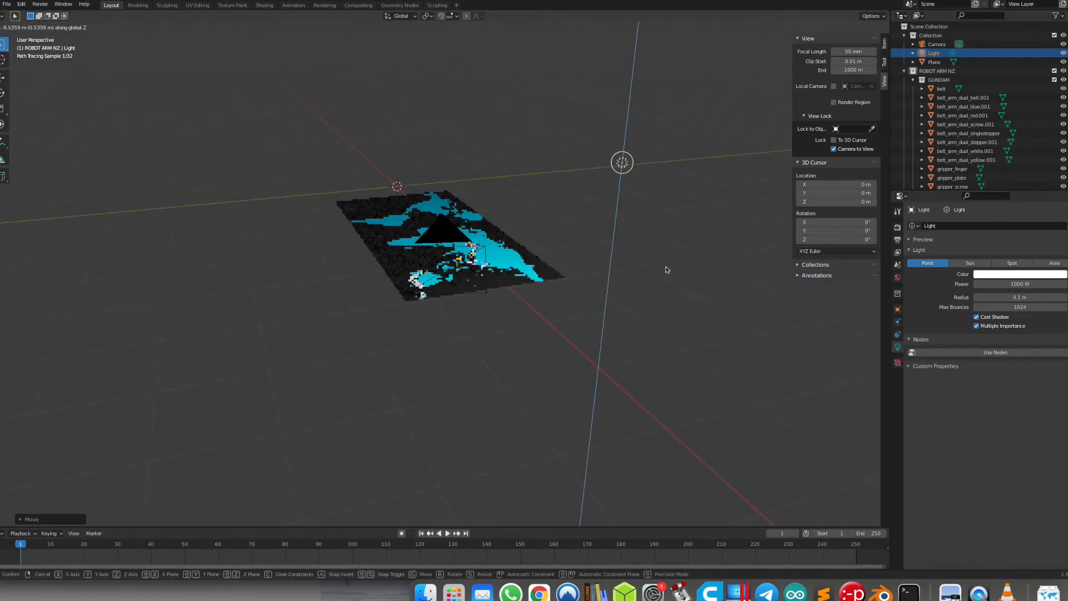
{"action": "left_click", "coordinate": [666, 270]}
{"action": "scroll", "coordinate": [662, 267], "scroll_direction": "up", "scroll_amount": 7}
{"action": "key", "text": "KP_0"}
{"action": "middle_click_drag", "start_coordinate": [526, 236], "coordinate": [502, 235]}
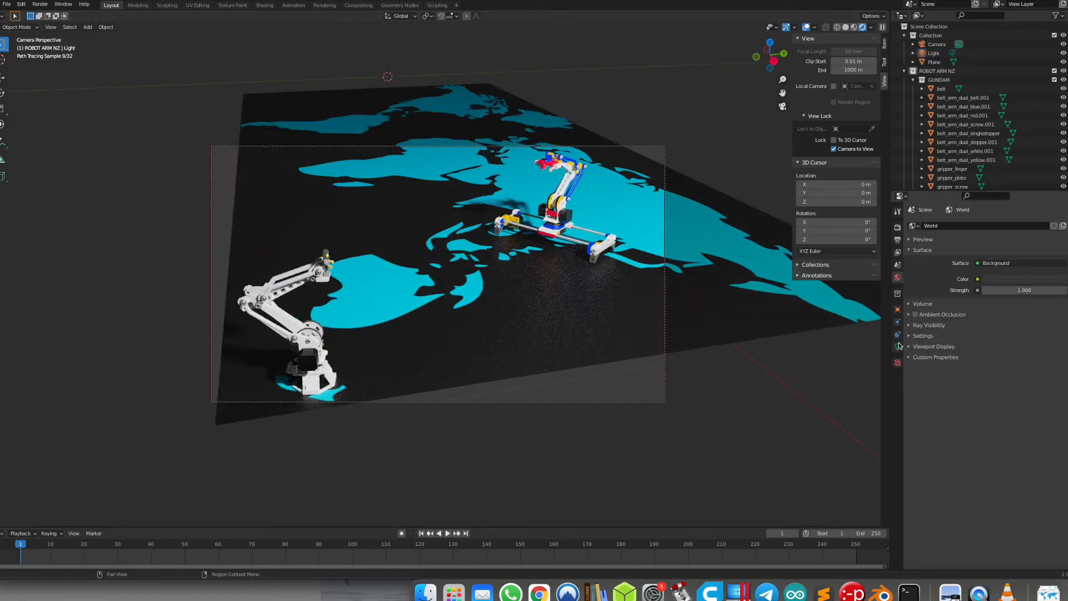
Reduce the point light's power to 655.8 W and slightly adjust the camera angle
{"action": "left_click", "coordinate": [899, 346]}
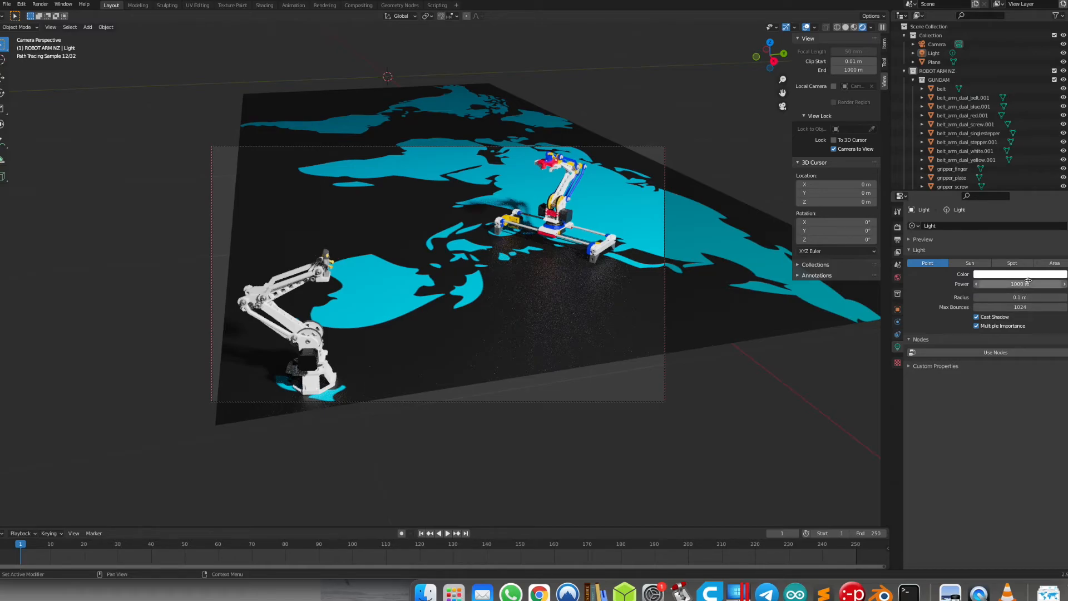
{"action": "left_click_drag", "start_coordinate": [1020, 284], "coordinate": [960, 284]}
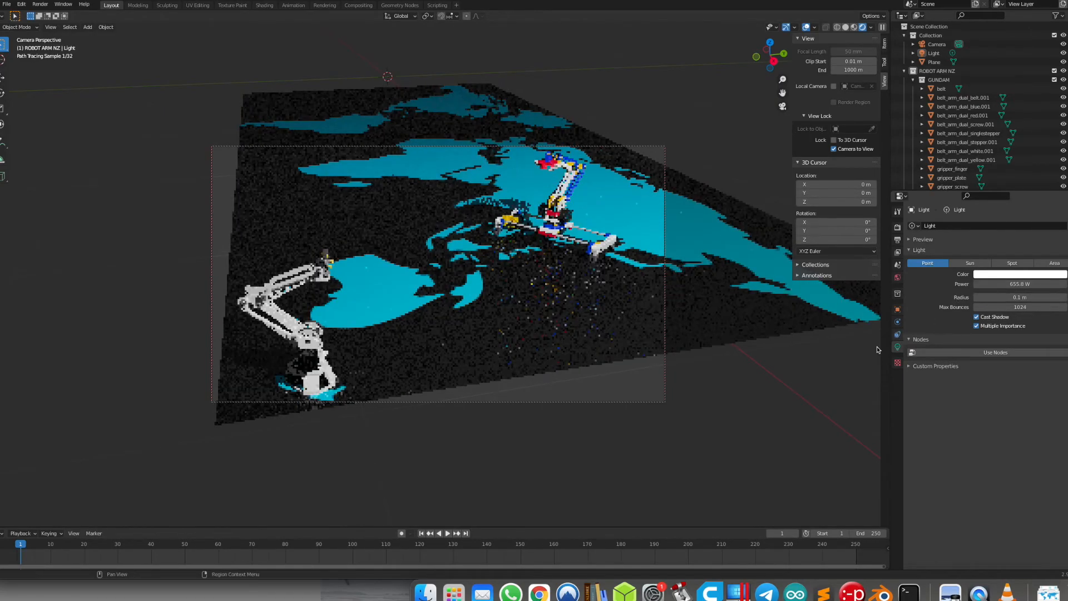
{"action": "middle_click_drag", "start_coordinate": [560, 342], "coordinate": [565, 331]}
Look through the selected camera's object, constraint, output, view layer and scene properties for its lens settings
{"action": "left_click", "coordinate": [937, 45]}
{"action": "left_click", "coordinate": [898, 309]}
{"action": "left_click", "coordinate": [898, 323]}
{"action": "left_click", "coordinate": [898, 334]}
{"action": "left_click", "coordinate": [897, 253]}
{"action": "left_click", "coordinate": [898, 240]}
{"action": "left_click", "coordinate": [897, 212]}
{"action": "left_click", "coordinate": [898, 227]}
{"action": "left_click", "coordinate": [898, 240]}
{"action": "left_click", "coordinate": [898, 253]}
{"action": "left_click", "coordinate": [899, 265]}
{"action": "left_click", "coordinate": [898, 240]}
{"action": "left_click", "coordinate": [898, 265]}
{"action": "left_click", "coordinate": [899, 293]}
{"action": "left_click", "coordinate": [898, 322]}
{"action": "left_click", "coordinate": [898, 309]}
{"action": "left_click", "coordinate": [899, 334]}
{"action": "left_click", "coordinate": [898, 322]}
Increase the camera's focal length and re-angle the camera on the two robot arms
{"action": "left_click", "coordinate": [898, 347]}
{"action": "left_click_drag", "start_coordinate": [1035, 267], "coordinate": [1065, 267]}
{"action": "middle_click_drag", "start_coordinate": [666, 320], "coordinate": [602, 310]}
Set the horizontal output resolution to 1200 px
{"action": "left_click", "coordinate": [897, 228]}
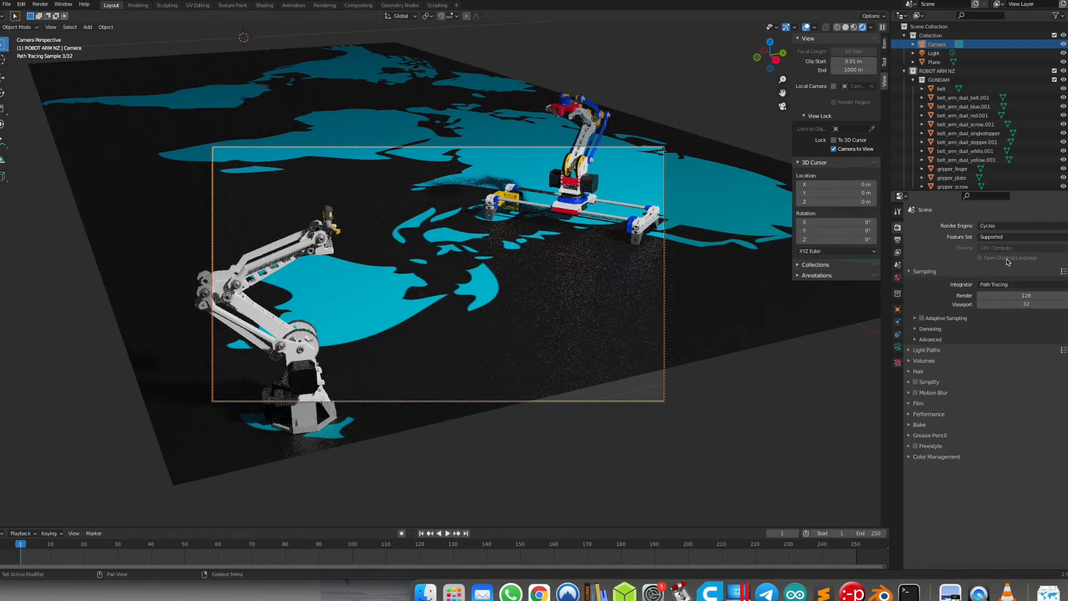
{"action": "left_click", "coordinate": [897, 240]}
{"action": "left_click", "coordinate": [1024, 235]}
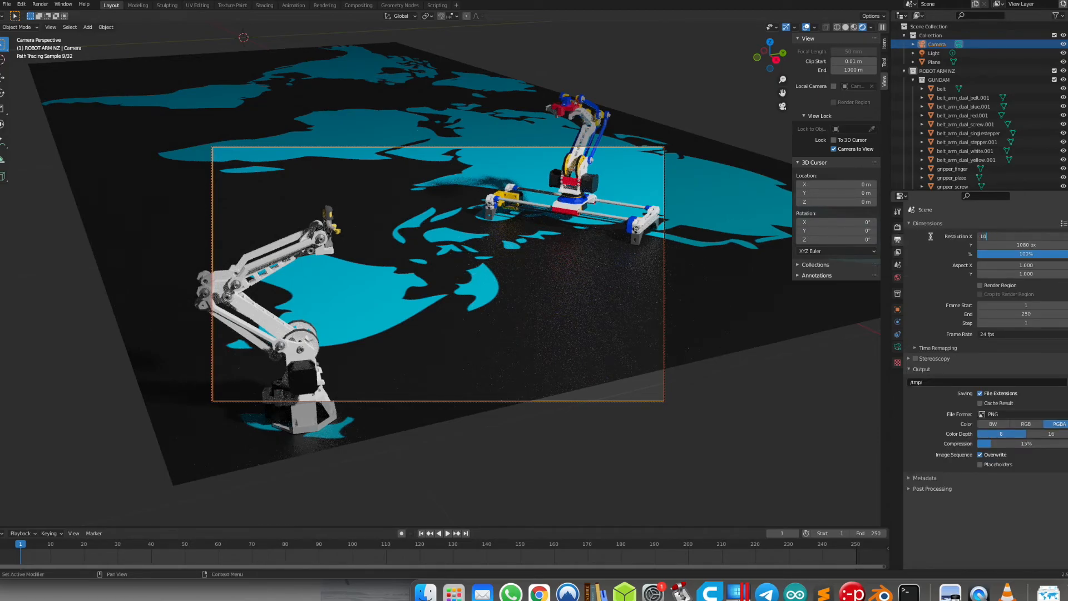
{"action": "key", "text": "Escape"}
{"action": "left_click", "coordinate": [1031, 236]}
{"action": "type", "text": "1200"}
{"action": "key", "text": "Return"}
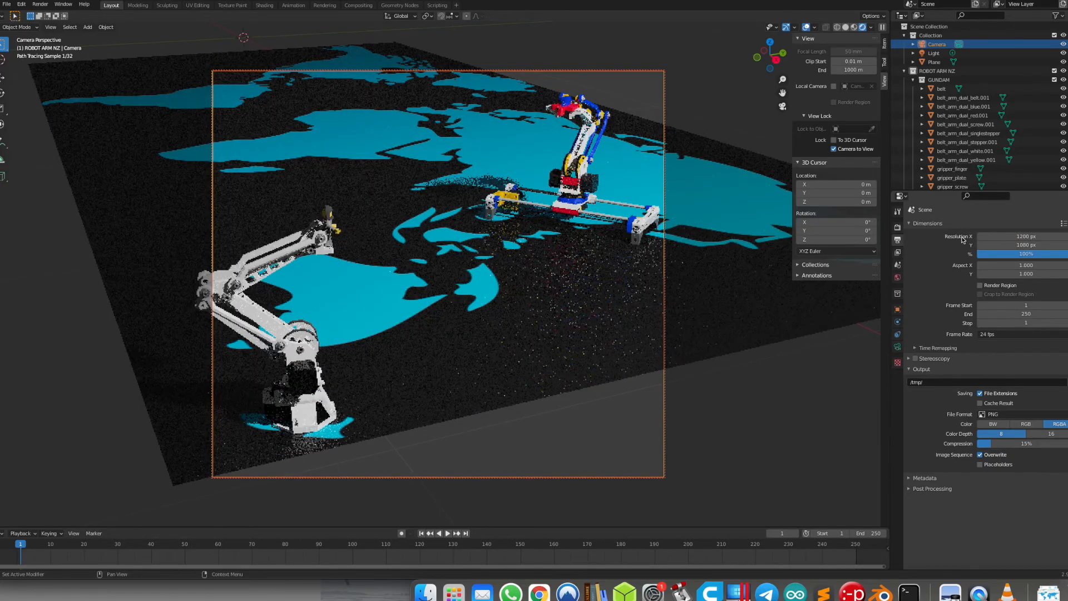
{"action": "left_click", "coordinate": [1046, 245]}
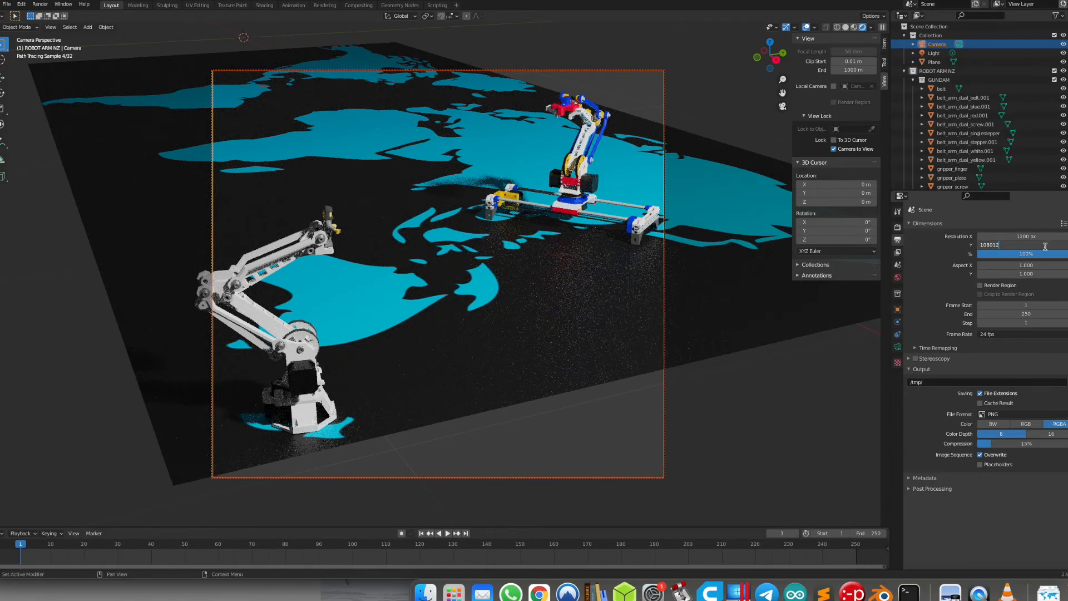
{"action": "key", "text": "Return"}
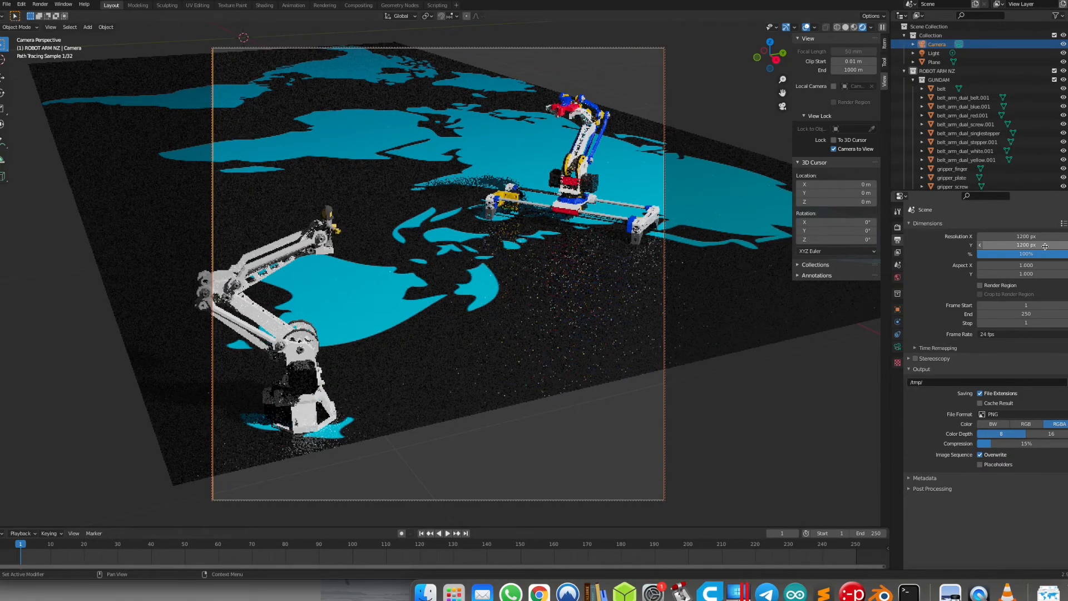
{"action": "key", "text": "ctrl+z"}
Set the vertical output resolution to 800 px
{"action": "left_click", "coordinate": [1044, 245]}
{"action": "key", "text": "ctrl+a"}
{"action": "type", "text": "80"}
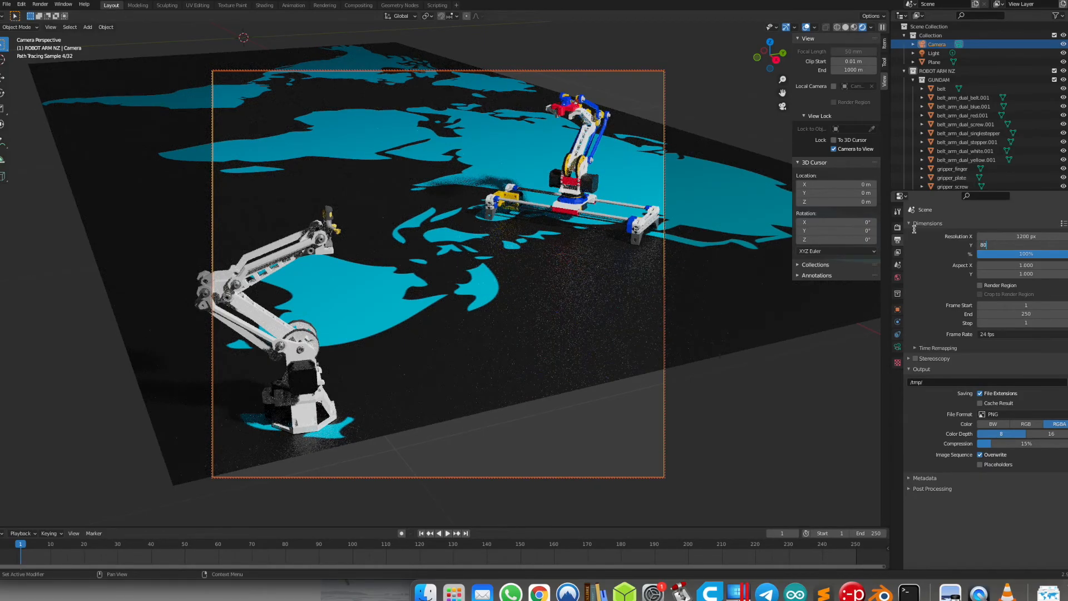
{"action": "type", "text": "0"}
{"action": "key", "text": "Return"}
Render the scene from a slightly re-angled camera that frames both robot arms and save the image to the Desktop as NZ
{"action": "mouse_move", "coordinate": [567, 253]}
{"action": "middle_mouse_down"}
{"action": "mouse_move", "coordinate": [573, 269]}
{"action": "mouse_move", "coordinate": [560, 268]}
{"action": "middle_mouse_up"}
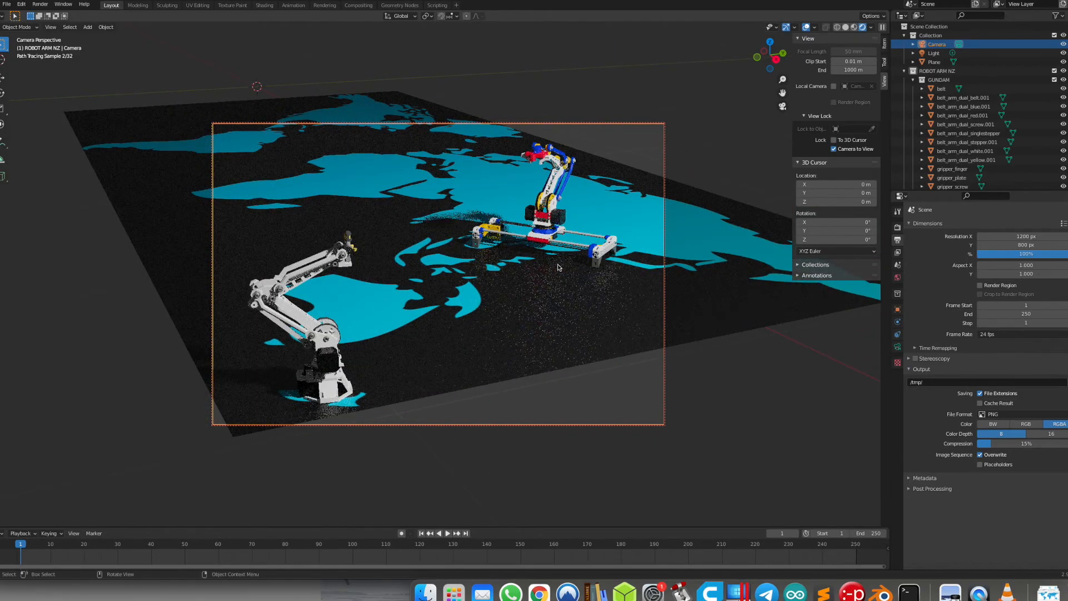
{"action": "key", "text": "F12"}
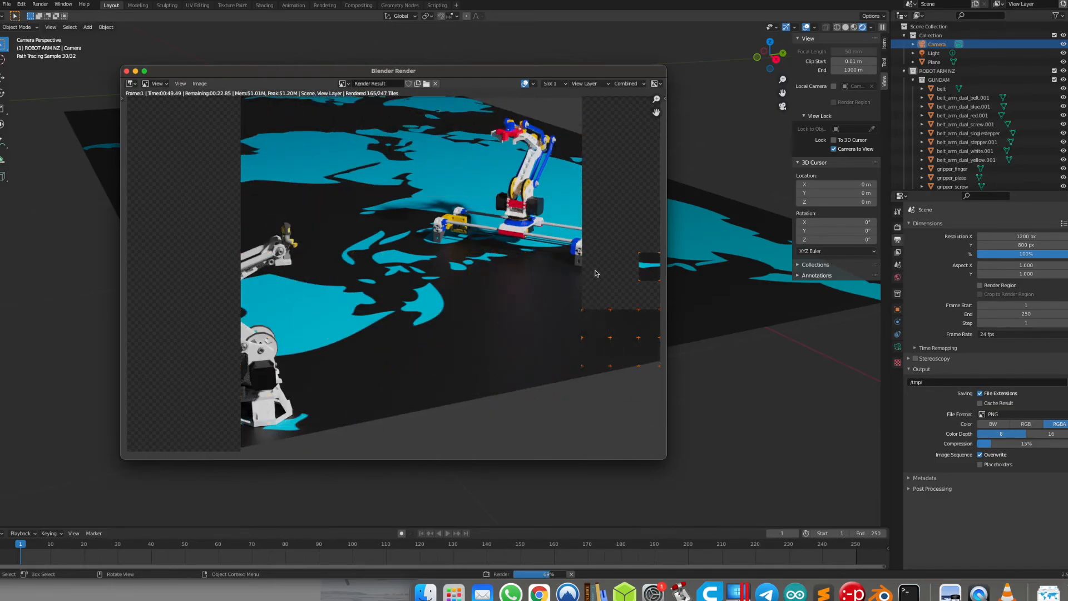
{"action": "key", "text": "shift+alt+s"}
{"action": "type", "text": "NZ"}
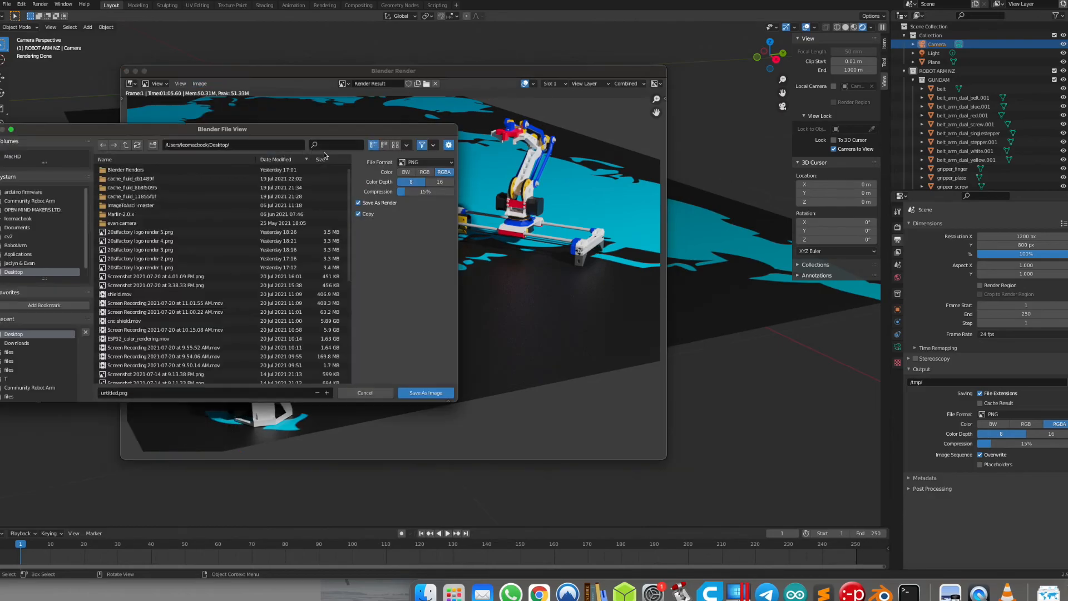
{"action": "key", "text": "Return"}
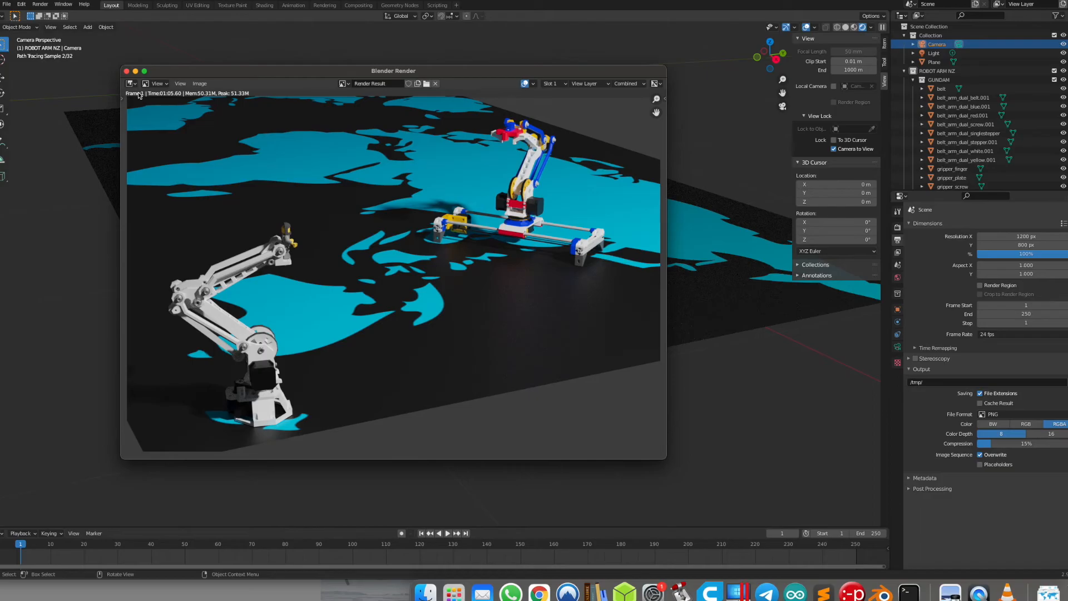
{"action": "left_click", "coordinate": [127, 72]}
Bring the camera down to a low angle on the white robot arm and set its focal length to 31 mm
{"action": "mouse_move", "coordinate": [445, 247]}
{"action": "middle_mouse_down"}
{"action": "mouse_move", "coordinate": [528, 265]}
{"action": "mouse_move", "coordinate": [405, 260]}
{"action": "mouse_move", "coordinate": [490, 267]}
{"action": "mouse_move", "coordinate": [440, 268]}
{"action": "middle_mouse_up"}
{"action": "scroll", "coordinate": [490, 267], "scroll_direction": "up", "scroll_amount": 3}
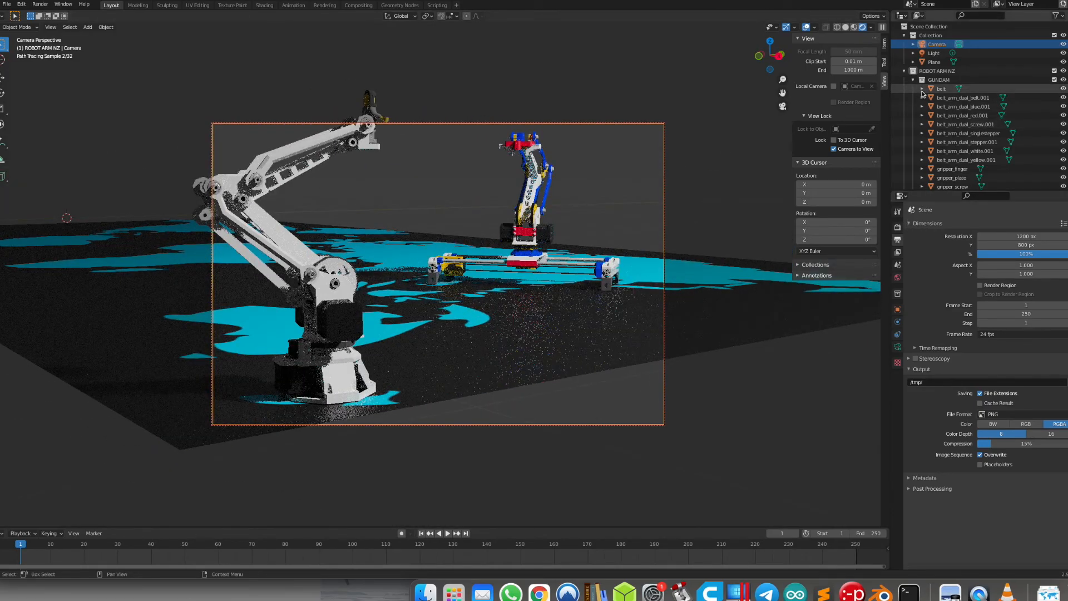
{"action": "left_click", "coordinate": [900, 228]}
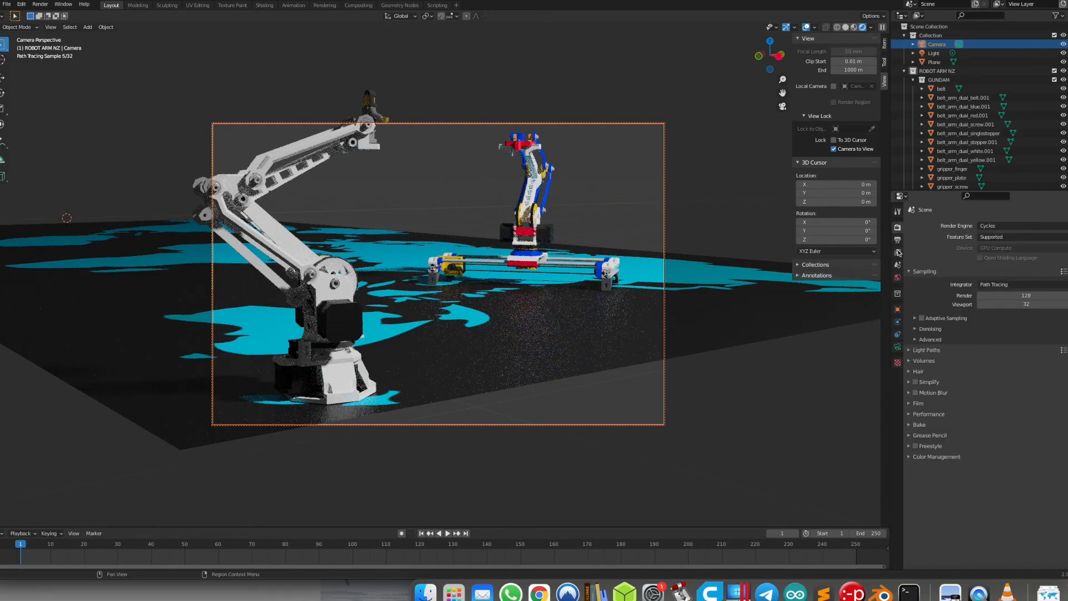
{"action": "left_click", "coordinate": [897, 348]}
{"action": "mouse_move", "coordinate": [1021, 268]}
{"action": "left_mouse_down"}
{"action": "mouse_move", "coordinate": [1039, 268]}
{"action": "mouse_move", "coordinate": [998, 268]}
{"action": "mouse_move", "coordinate": [1009, 268]}
{"action": "left_mouse_up"}
Reframe the low camera view with the white arm in front and set the focal length to 22 mm
{"action": "scroll", "coordinate": [509, 235], "scroll_direction": "up", "scroll_amount": 5}
{"action": "scroll", "coordinate": [508, 239], "scroll_direction": "down", "scroll_amount": 3}
{"action": "middle_click_drag", "start_coordinate": [507, 241], "coordinate": [470, 239]}
{"action": "scroll", "coordinate": [446, 261], "scroll_direction": "up", "scroll_amount": 3}
{"action": "scroll", "coordinate": [446, 261], "scroll_direction": "down", "scroll_amount": 3}
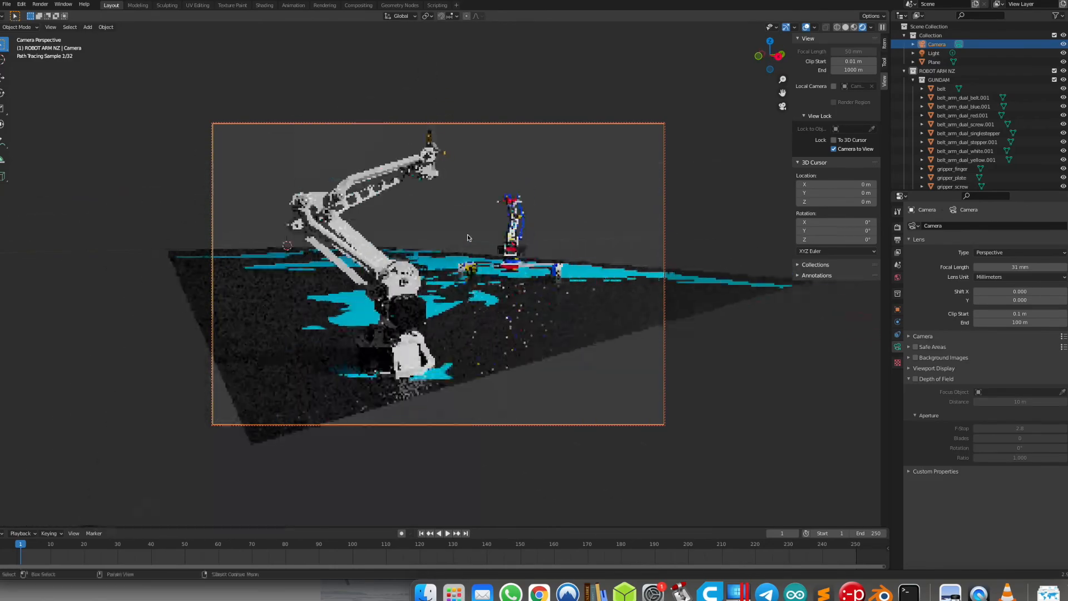
{"action": "scroll", "coordinate": [470, 240], "scroll_direction": "down", "scroll_amount": 4}
{"action": "scroll", "coordinate": [470, 239], "scroll_direction": "up", "scroll_amount": 7}
{"action": "scroll", "coordinate": [469, 239], "scroll_direction": "down", "scroll_amount": 3}
{"action": "left_click_drag", "start_coordinate": [979, 270], "coordinate": [974, 270]}
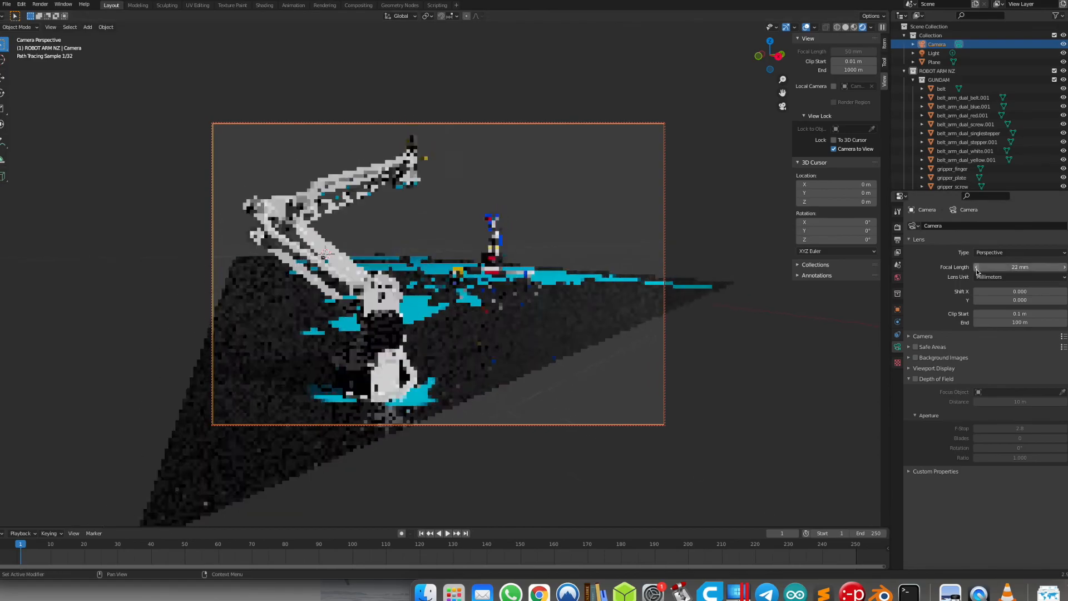
Render the low-angle view of the white robot arm, save it as an image and close the render window
{"action": "key", "text": "F12"}
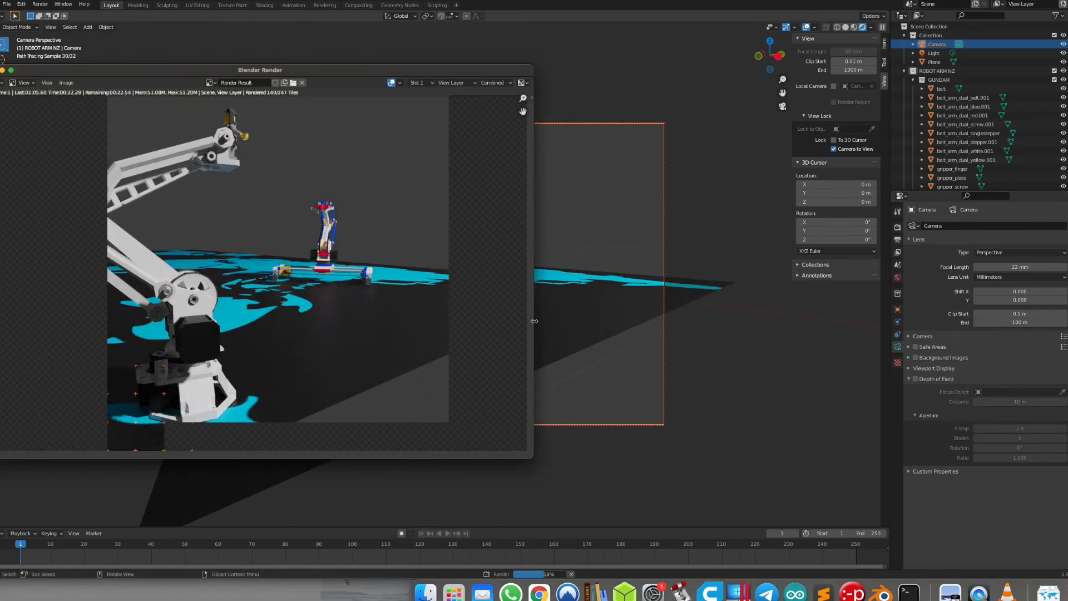
{"action": "left_click", "coordinate": [66, 82]}
{"action": "left_click", "coordinate": [81, 146]}
{"action": "left_click", "coordinate": [415, 392]}
{"action": "key", "text": "Escape"}
Orbit the camera so the blue and yellow arm stands in front, render this view and close the render window
{"action": "mouse_move", "coordinate": [529, 250]}
{"action": "middle_mouse_down"}
{"action": "mouse_move", "coordinate": [432, 242]}
{"action": "mouse_move", "coordinate": [348, 268]}
{"action": "mouse_move", "coordinate": [375, 272]}
{"action": "middle_mouse_up"}
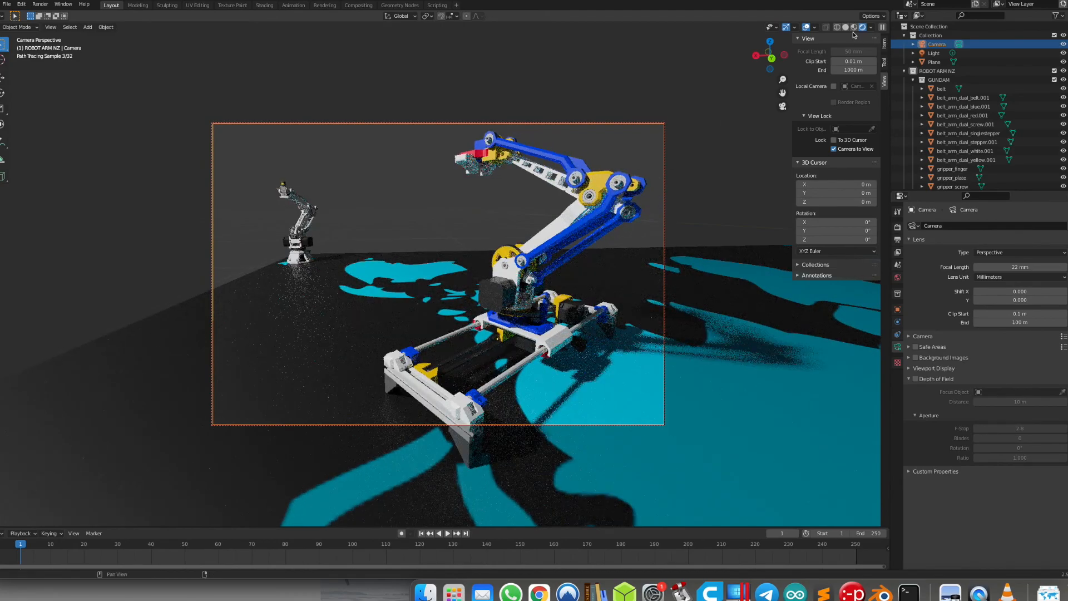
{"action": "key", "text": "F12"}
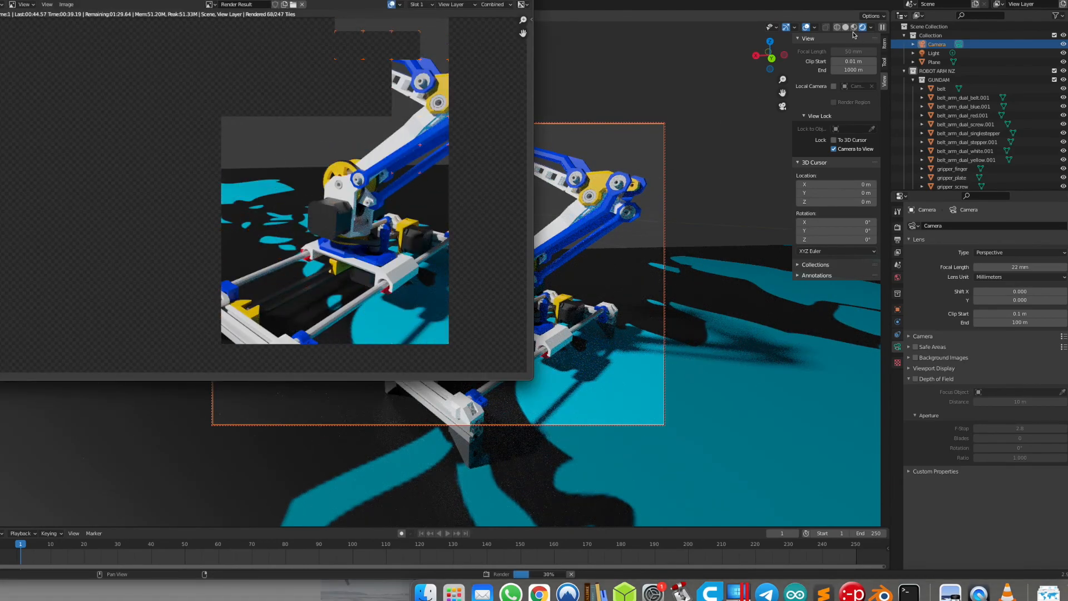
{"action": "right_click", "coordinate": [854, 34]}
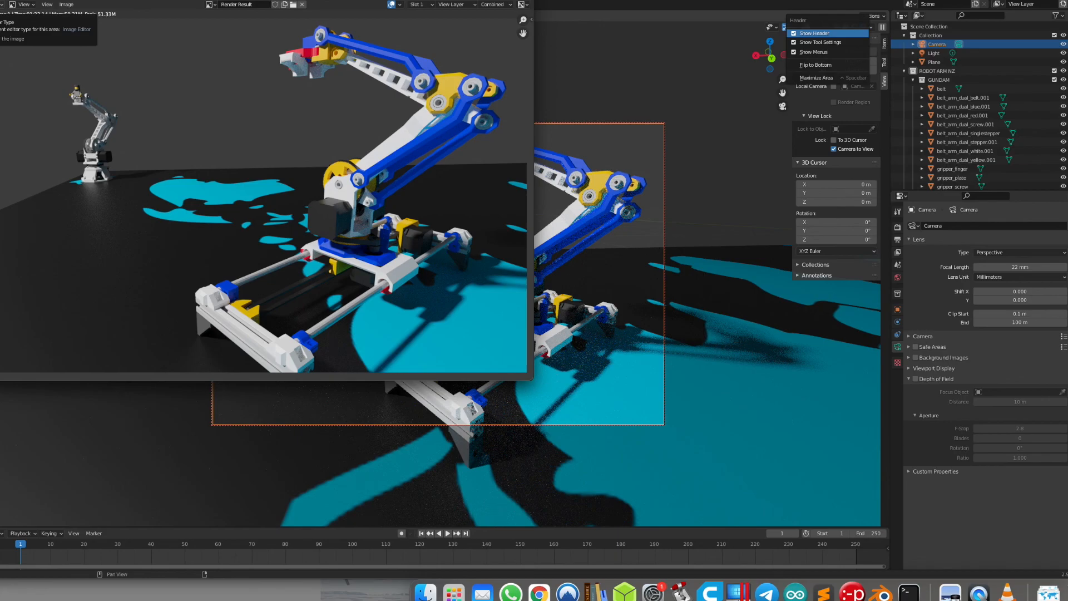
{"action": "left_click", "coordinate": [1, 1]}
{"action": "left_click", "coordinate": [227, 88]}
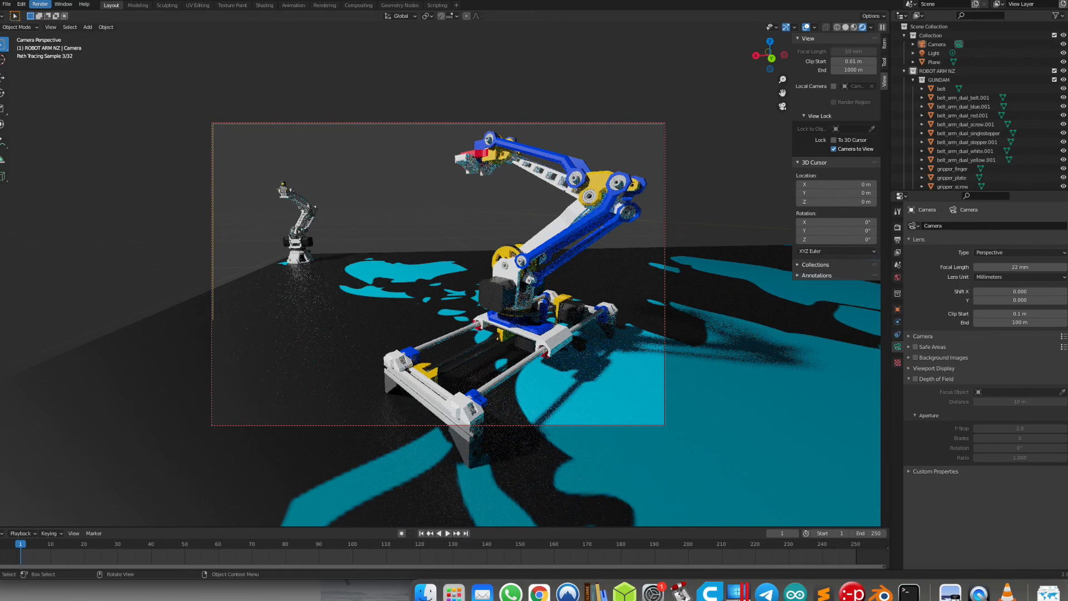
{"action": "left_click", "coordinate": [22, 0]}
{"action": "left_click", "coordinate": [21, 0]}
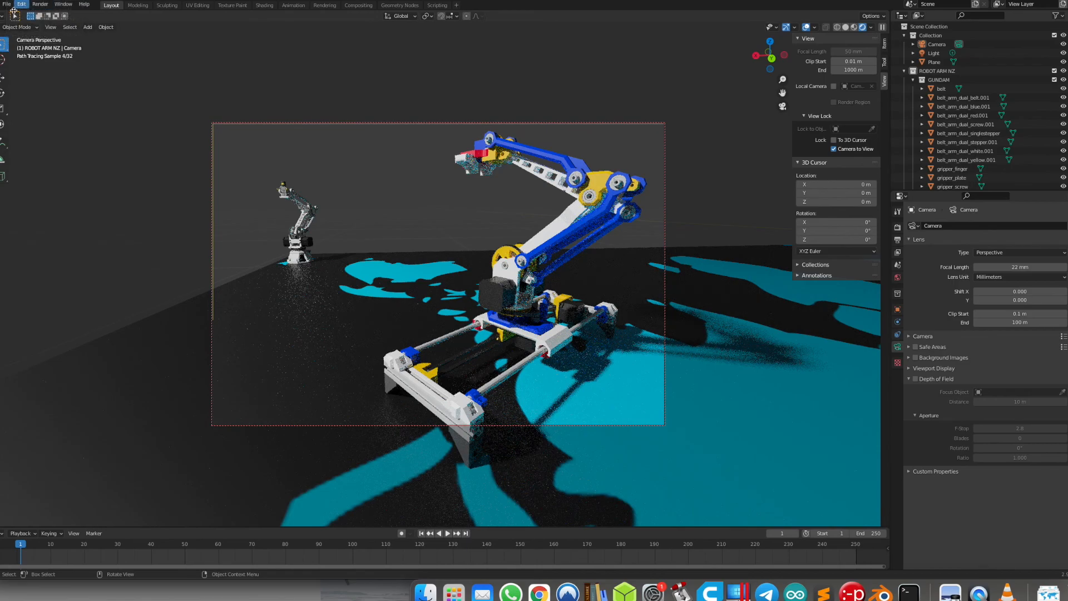